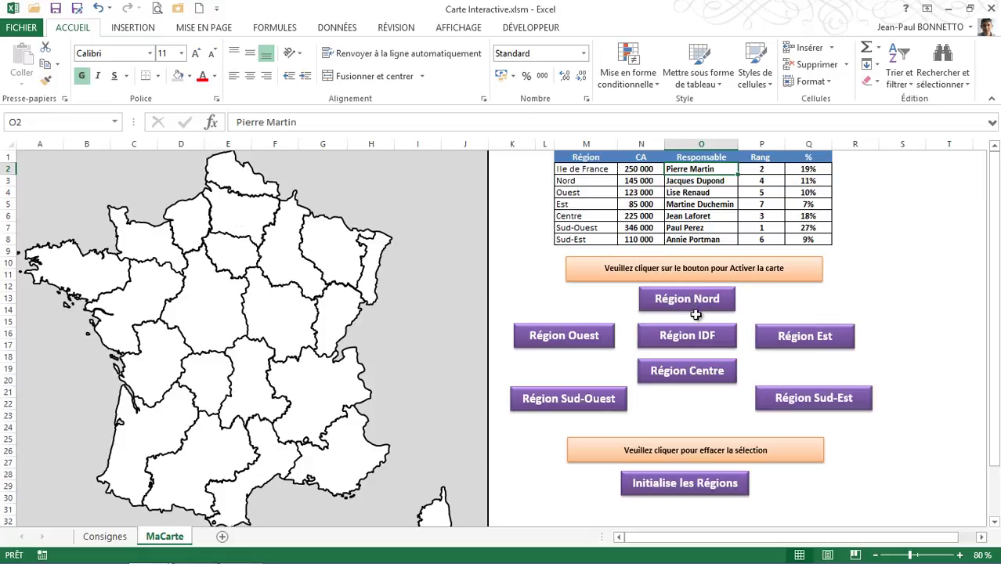
Colour the Centre region blue with Région Centre, then clear it with Initialise les Régions.
{"action": "left_click", "coordinate": [709, 375]}
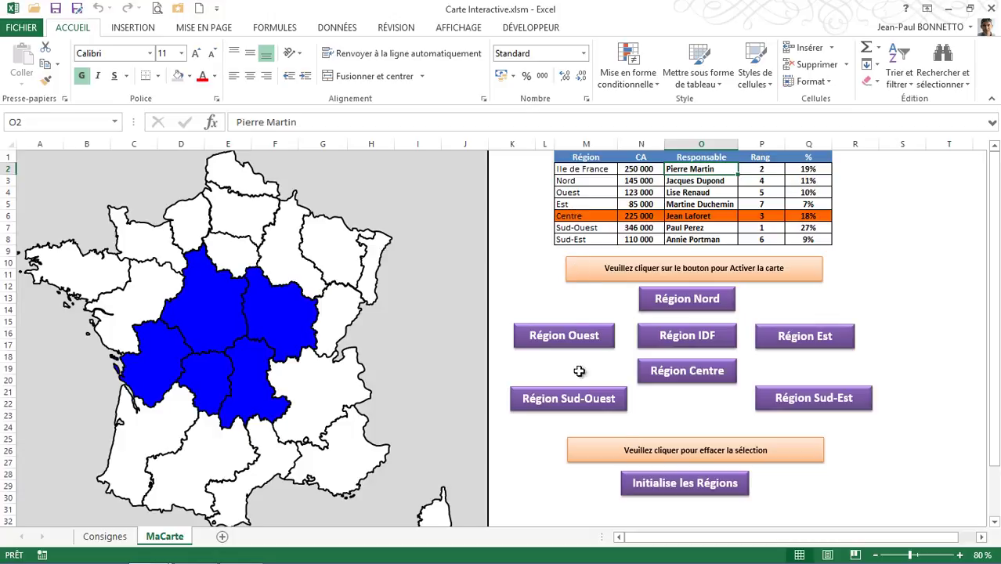
{"action": "left_click", "coordinate": [672, 486]}
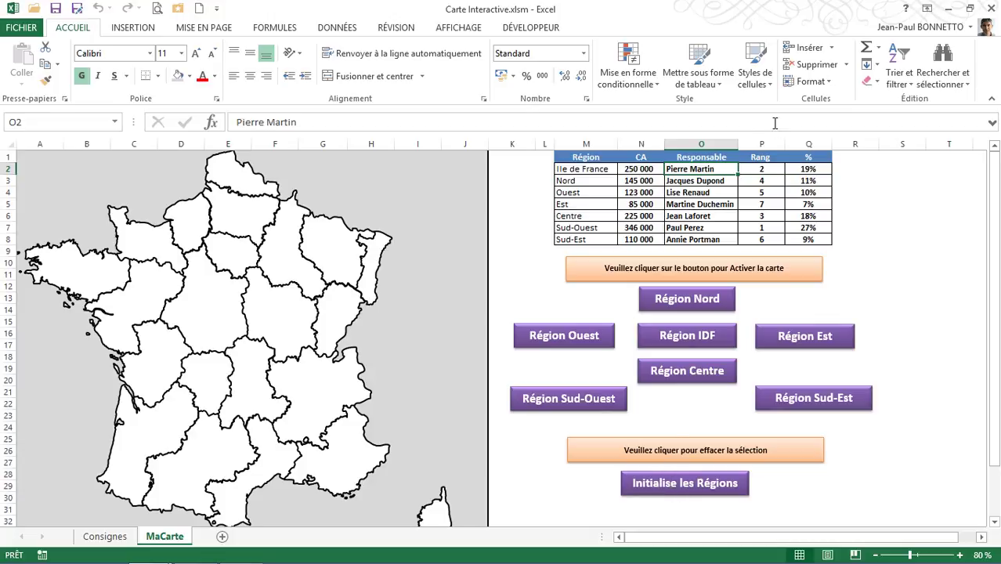
Close Carte Interactive.xlsm without saving and switch to Classeur1.xlsm.
{"action": "left_click", "coordinate": [993, 14]}
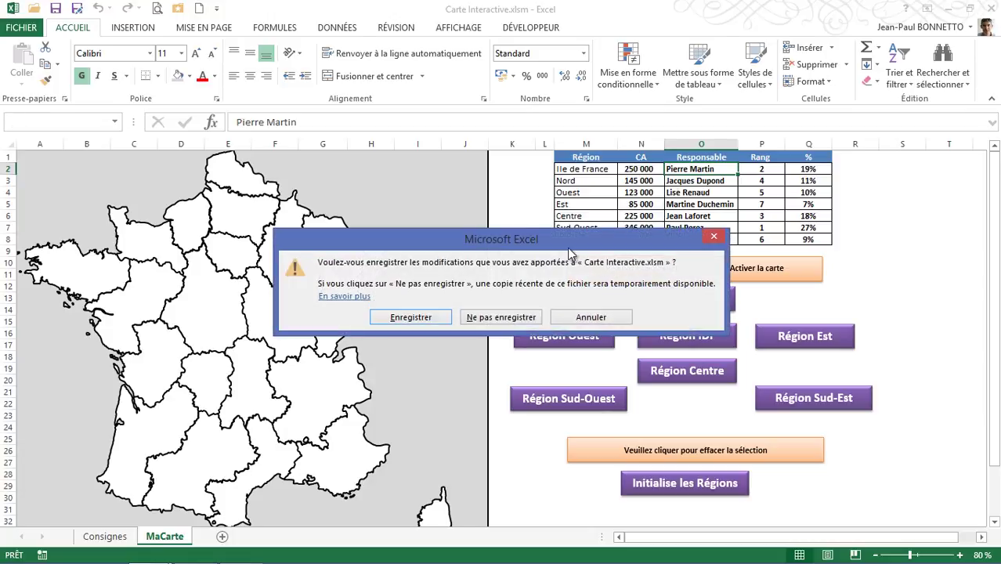
{"action": "left_click", "coordinate": [505, 317]}
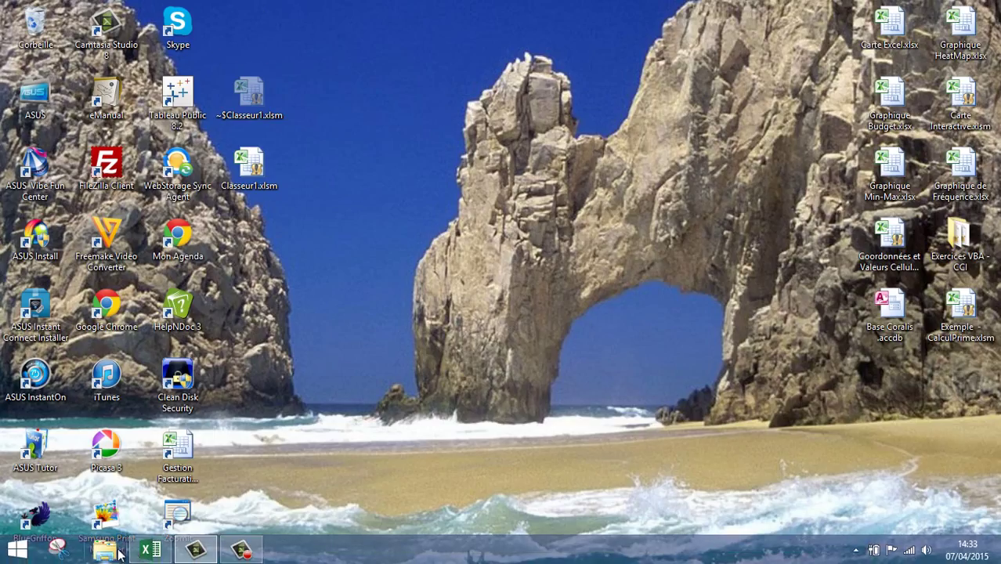
{"action": "left_click", "coordinate": [144, 552]}
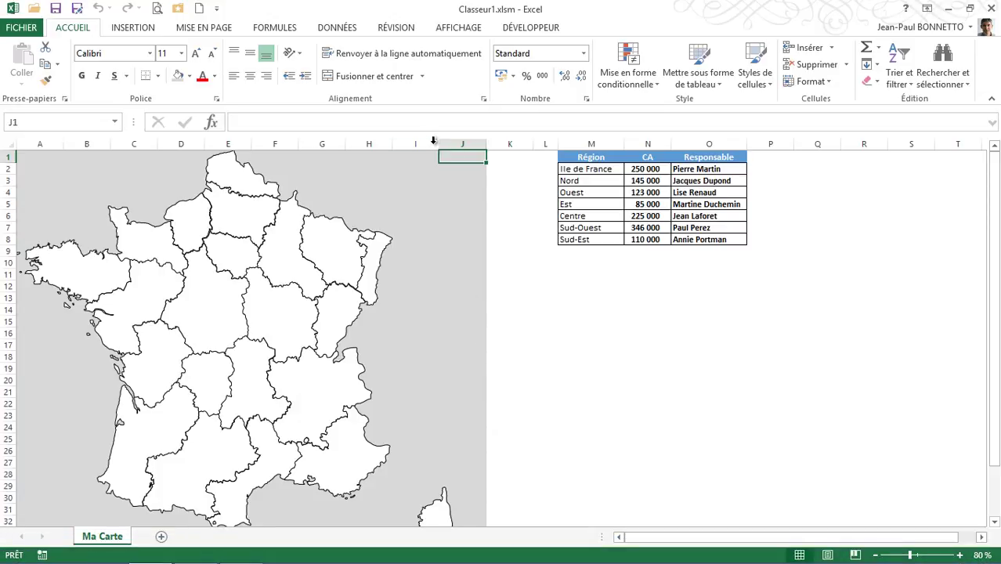
Select the Nord, Ouest, Sud-Ouest and Sud-Est map shapes to read their names.
{"action": "left_click", "coordinate": [238, 214]}
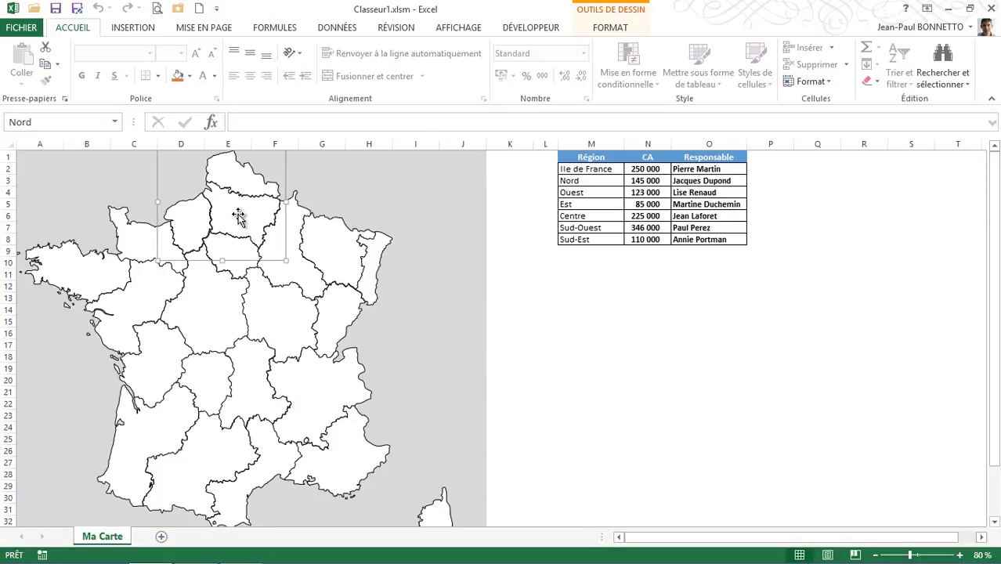
{"action": "left_click", "coordinate": [112, 267]}
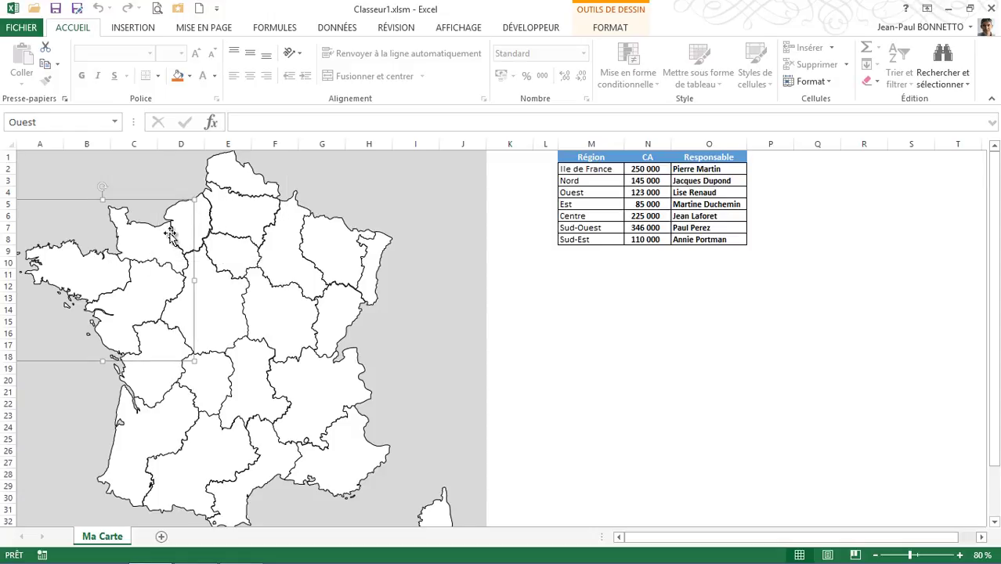
{"action": "left_click", "coordinate": [150, 445]}
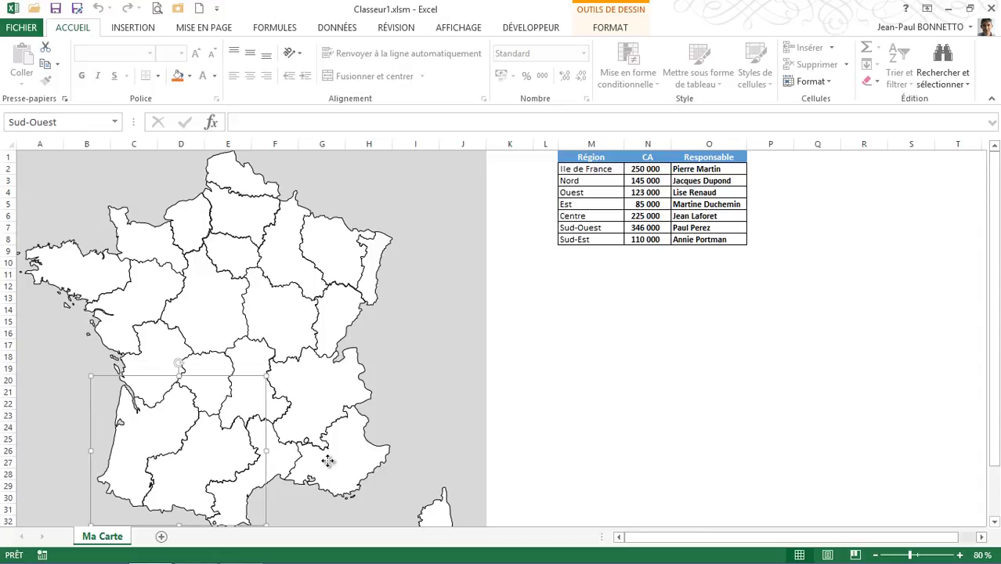
{"action": "left_click", "coordinate": [313, 438]}
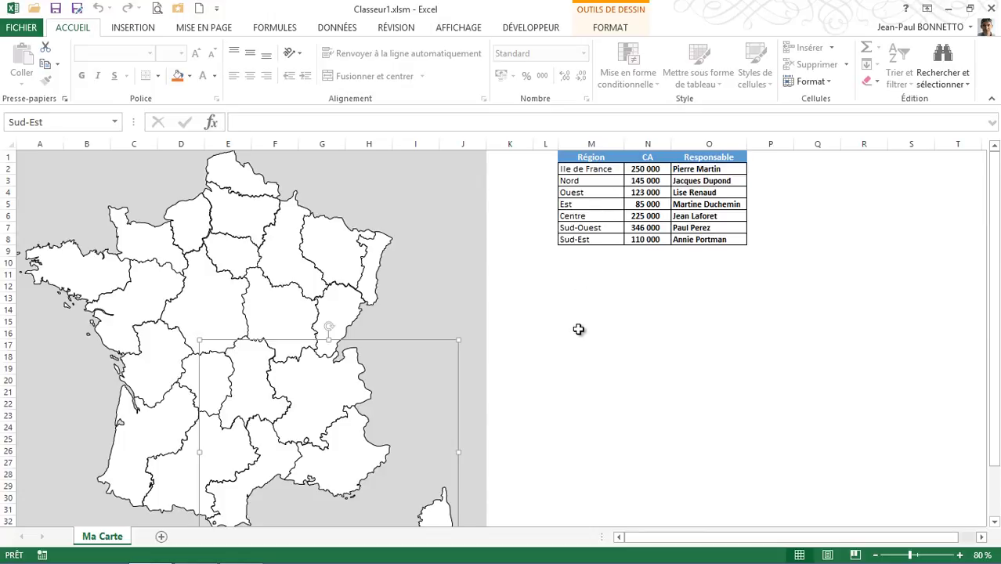
Extend the Responsable header style into P1 and label it Rang.
{"action": "left_click", "coordinate": [764, 160]}
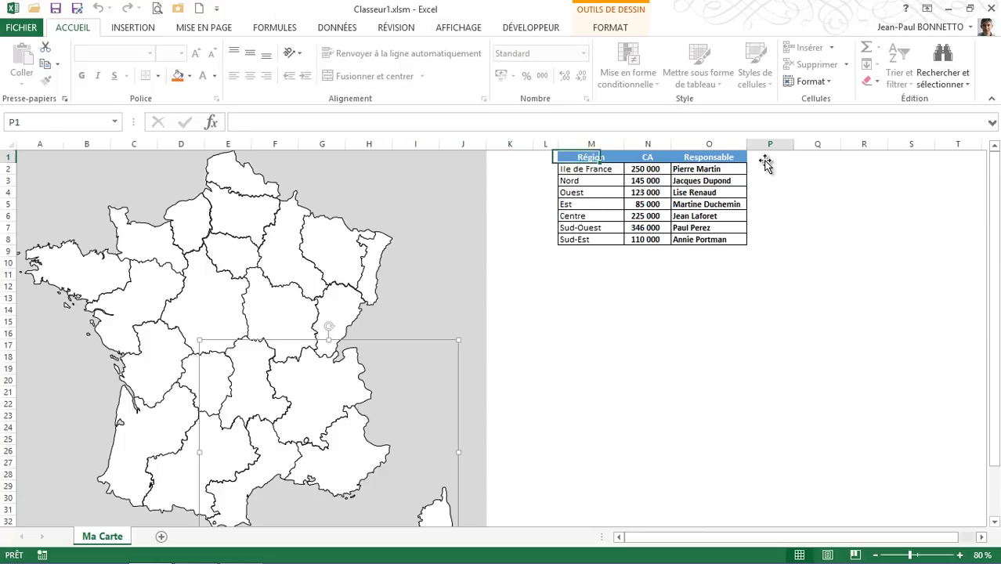
{"action": "left_click", "coordinate": [742, 157]}
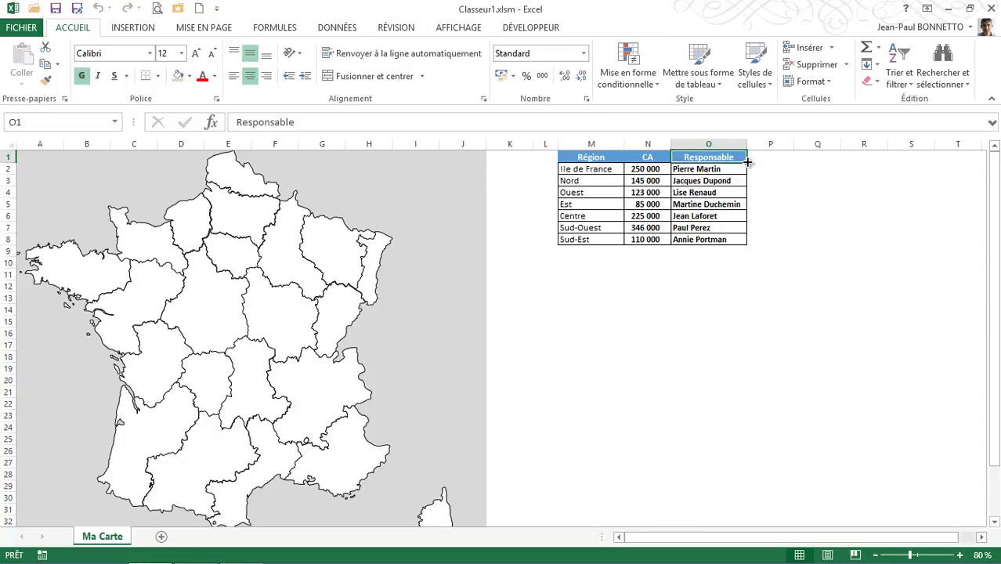
{"action": "left_click_drag", "start_coordinate": [777, 161], "coordinate": [777, 159]}
{"action": "left_click", "coordinate": [775, 156]}
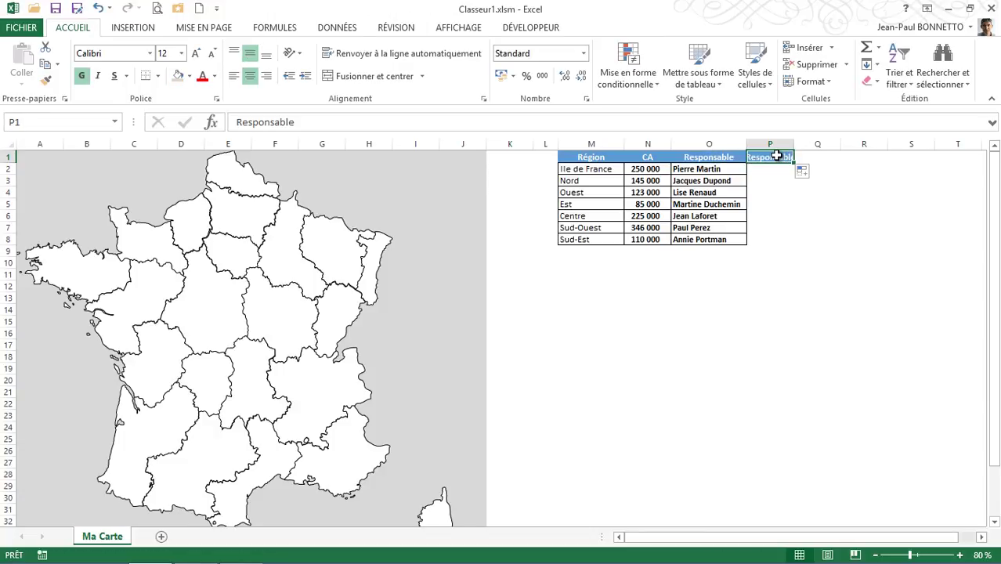
{"action": "type", "text": "Rang"}
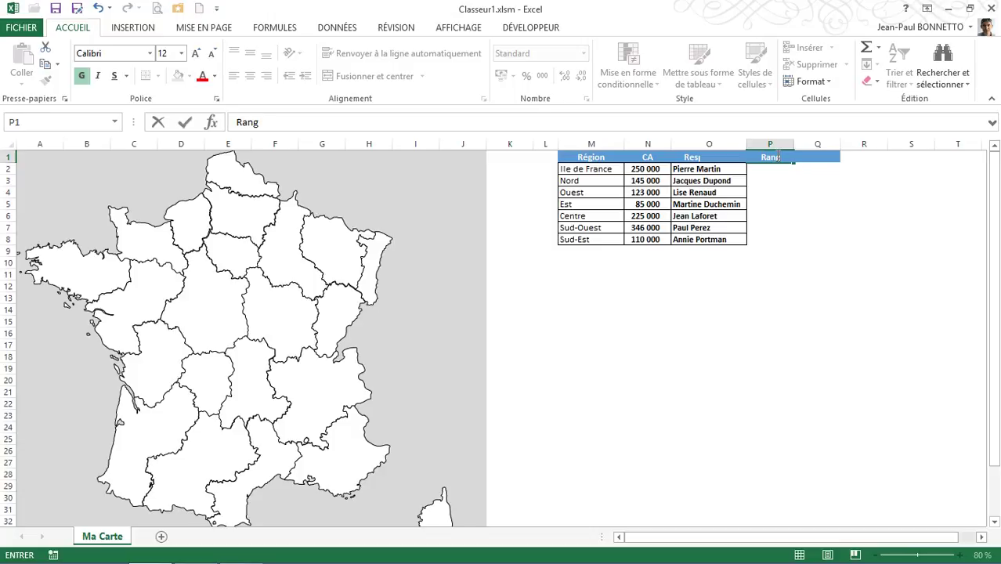
{"action": "key", "text": "Return"}
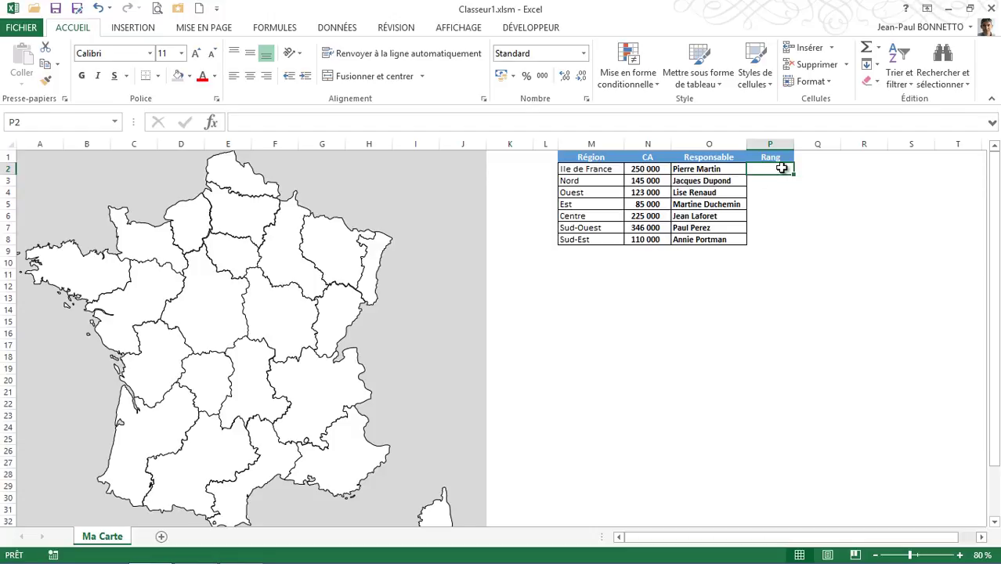
Enter =RANG(N2;$N$2:$N$8) in P2 to rank Ile de France's CA.
{"action": "type", "text": "=rang("}
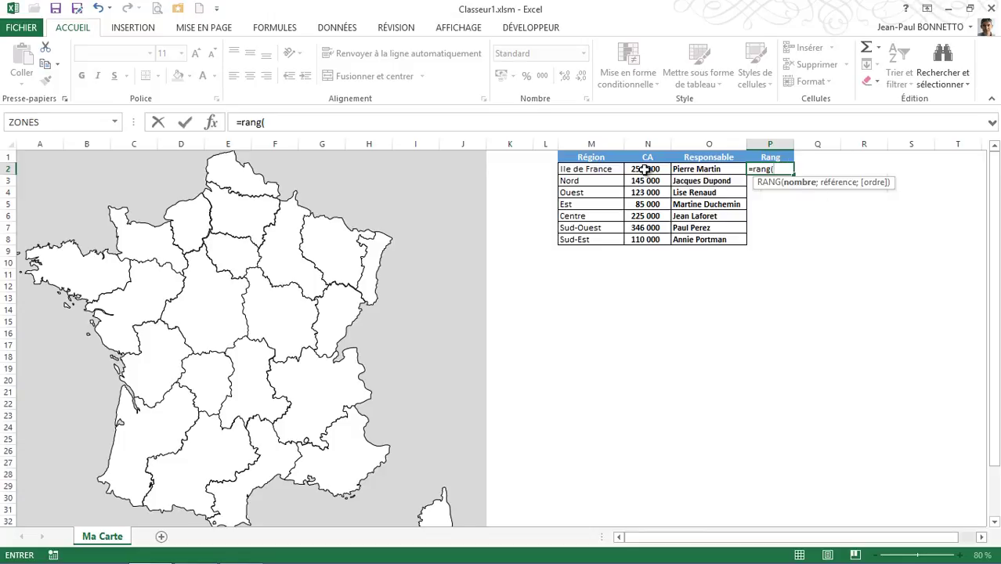
{"action": "left_click", "coordinate": [643, 169]}
{"action": "type", "text": ";"}
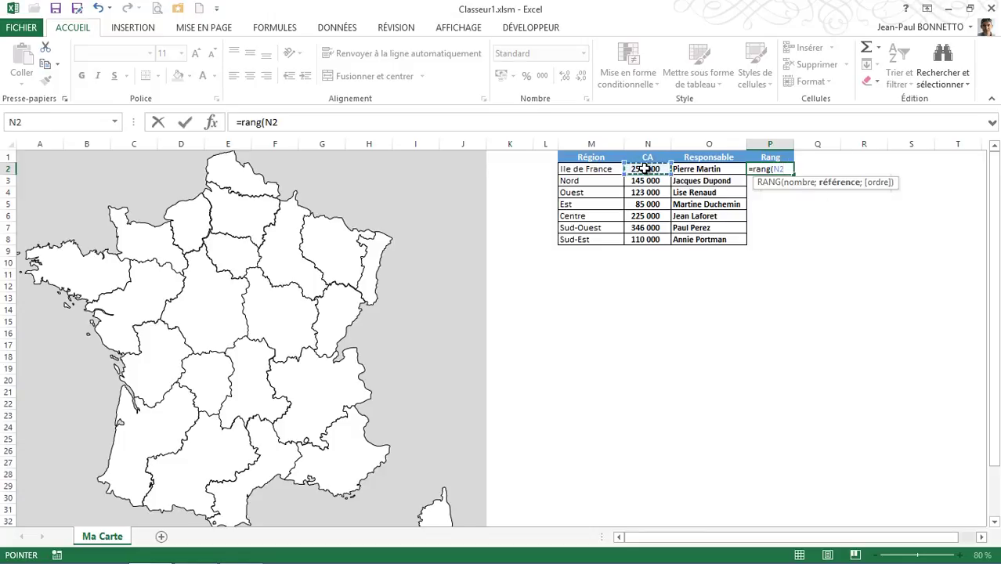
{"action": "left_click_drag", "start_coordinate": [644, 170], "coordinate": [636, 239]}
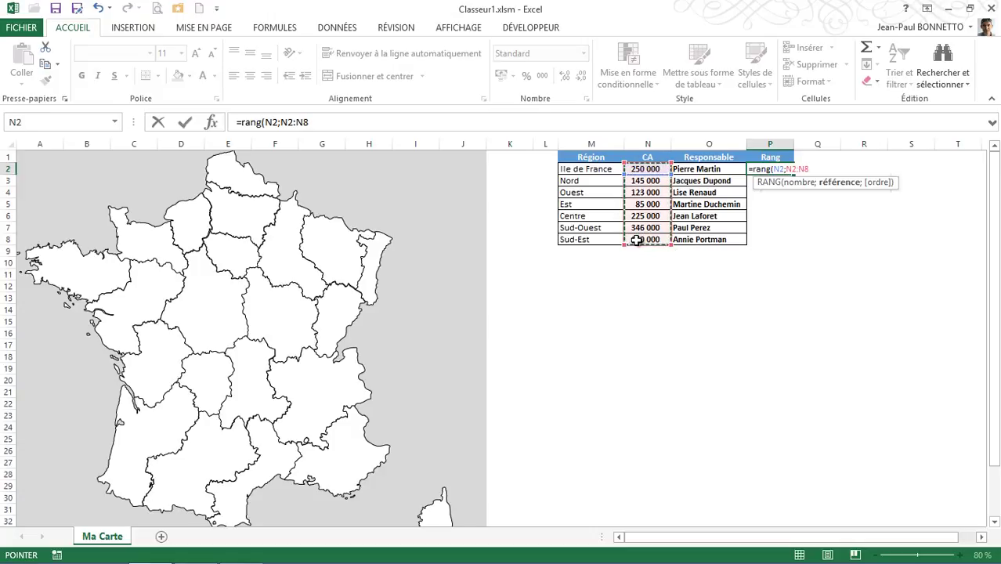
{"action": "key", "text": "F4"}
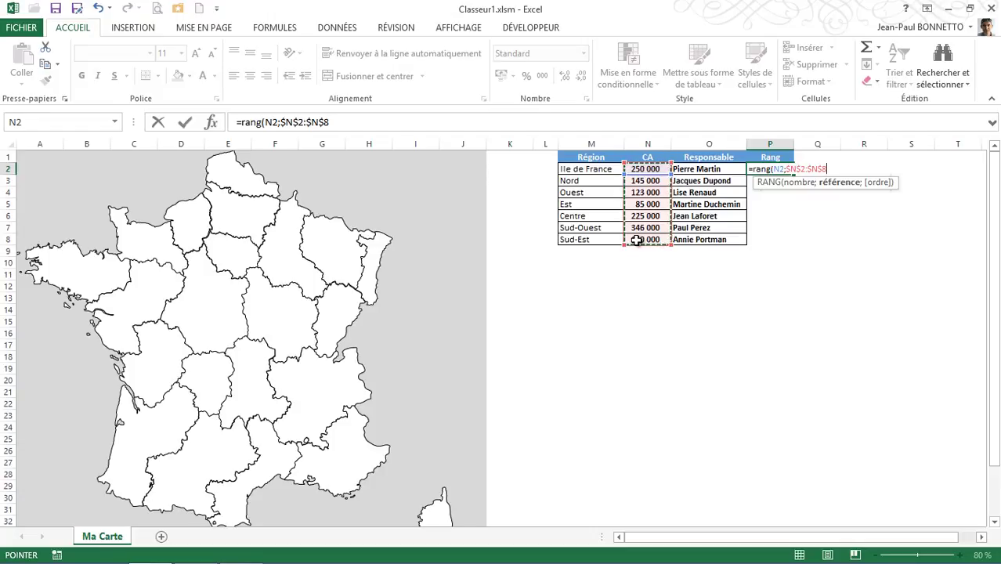
{"action": "type", "text": ")"}
{"action": "key", "text": "Return"}
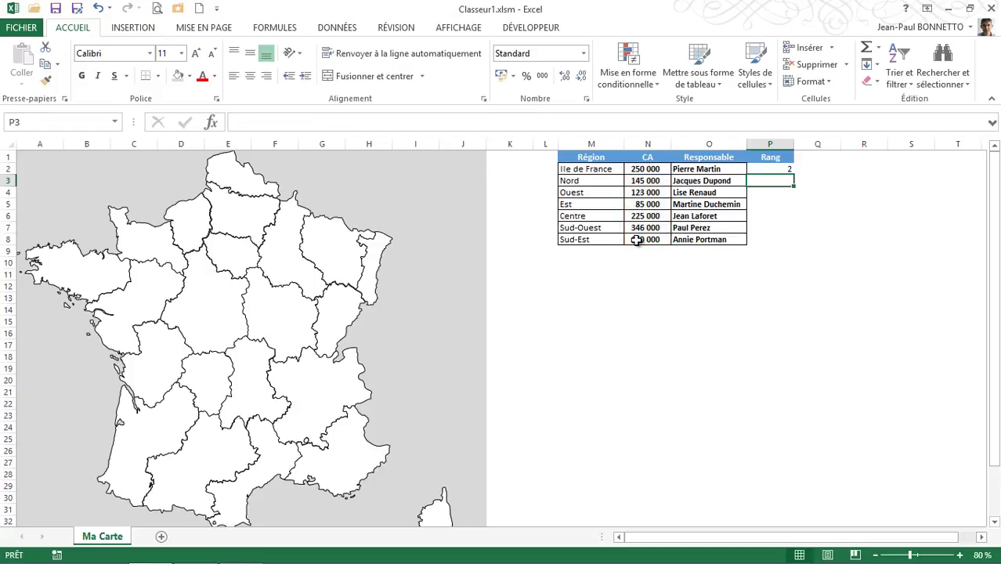
Fill the RANG formula down to P8 and check the ranks: Sud-Ouest 1, Est 7.
{"action": "left_click", "coordinate": [776, 169]}
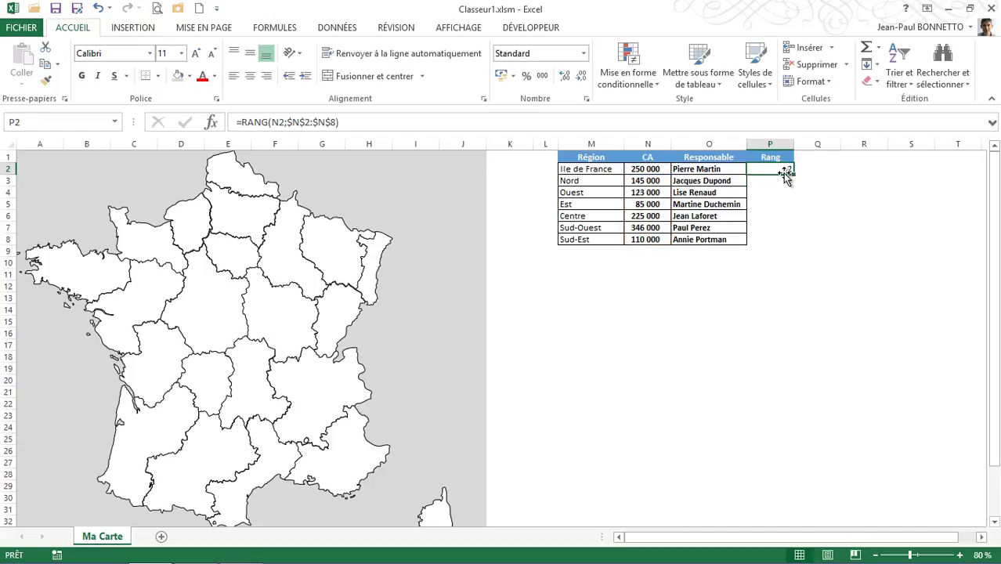
{"action": "double_click", "coordinate": [792, 173]}
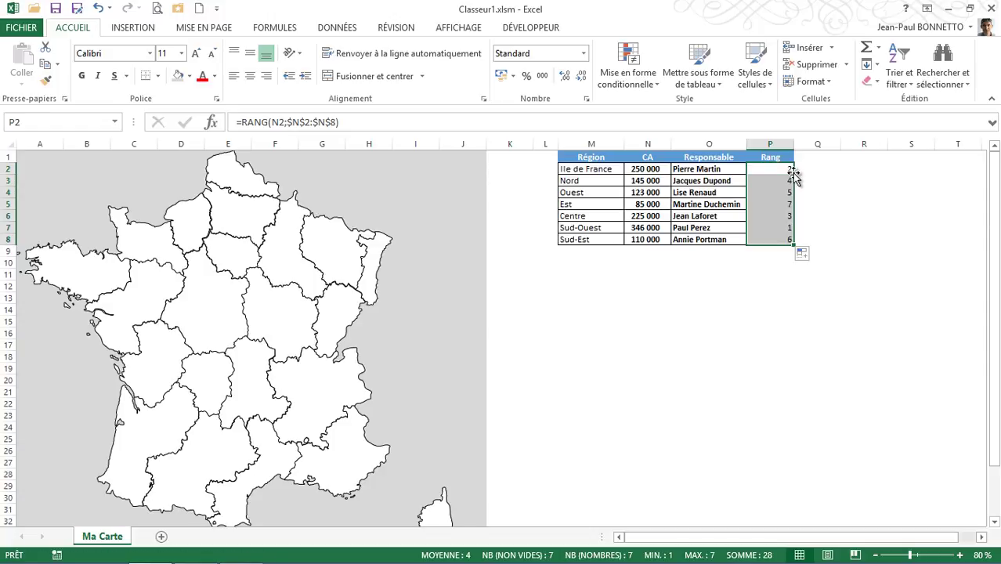
{"action": "left_click", "coordinate": [782, 227]}
{"action": "left_click", "coordinate": [645, 228]}
{"action": "left_click", "coordinate": [601, 230]}
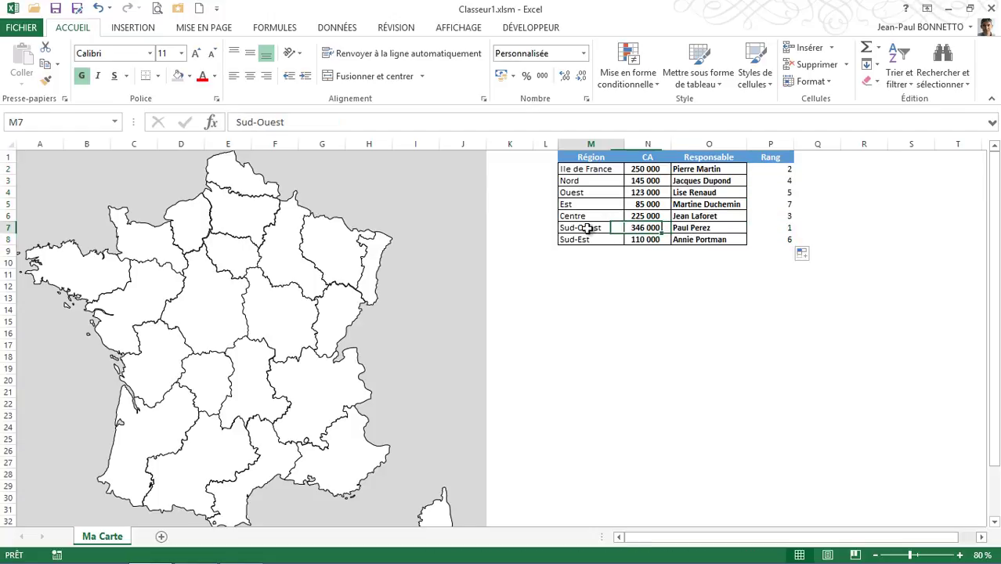
{"action": "left_click", "coordinate": [642, 227]}
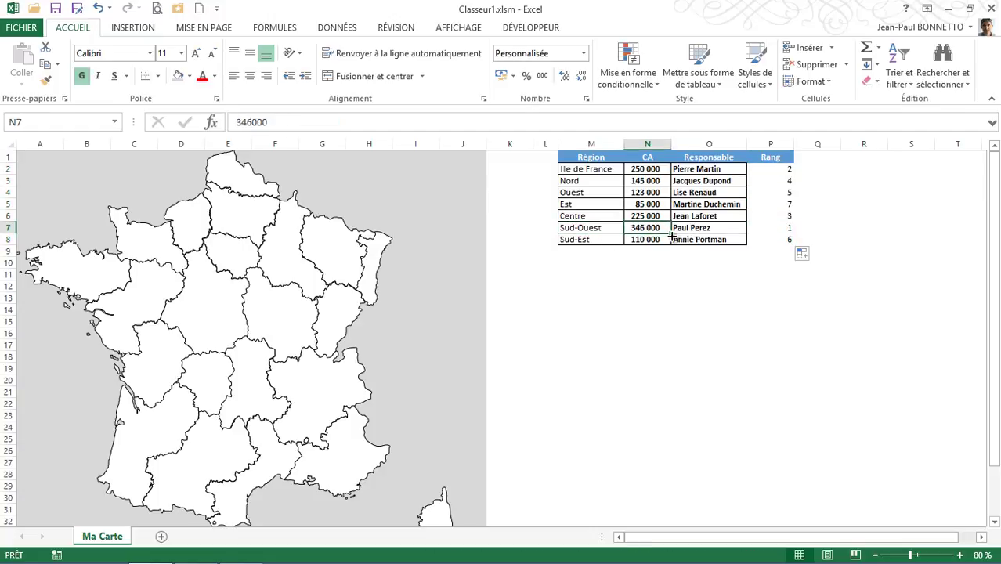
{"action": "left_click", "coordinate": [788, 227]}
{"action": "left_click", "coordinate": [787, 216]}
{"action": "left_click", "coordinate": [784, 205]}
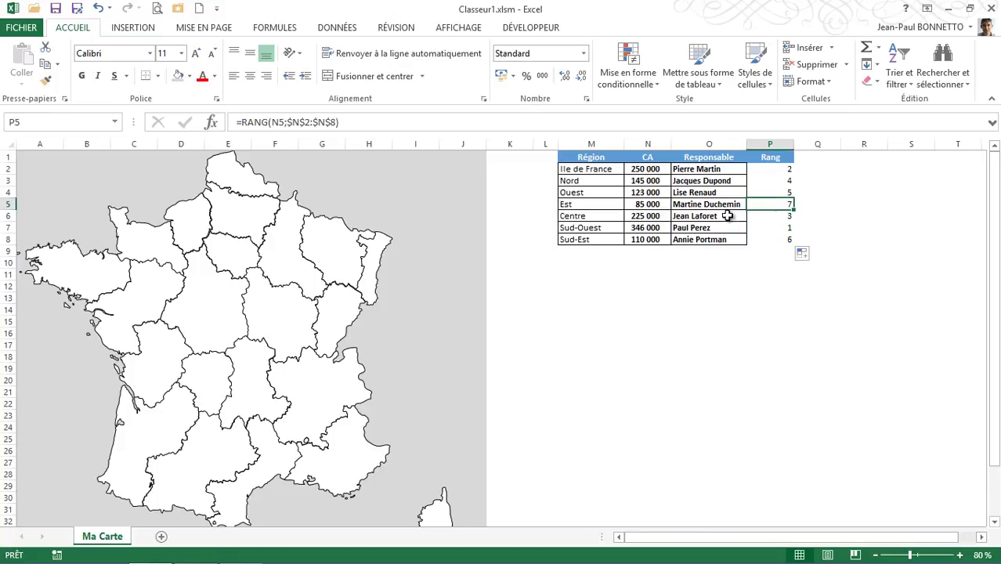
{"action": "left_click", "coordinate": [743, 206]}
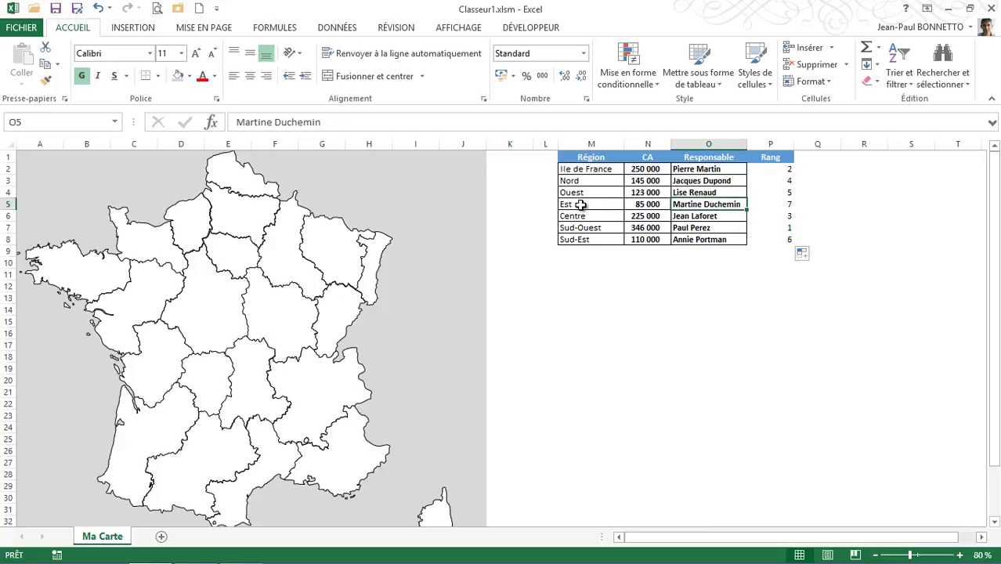
{"action": "left_click", "coordinate": [658, 205]}
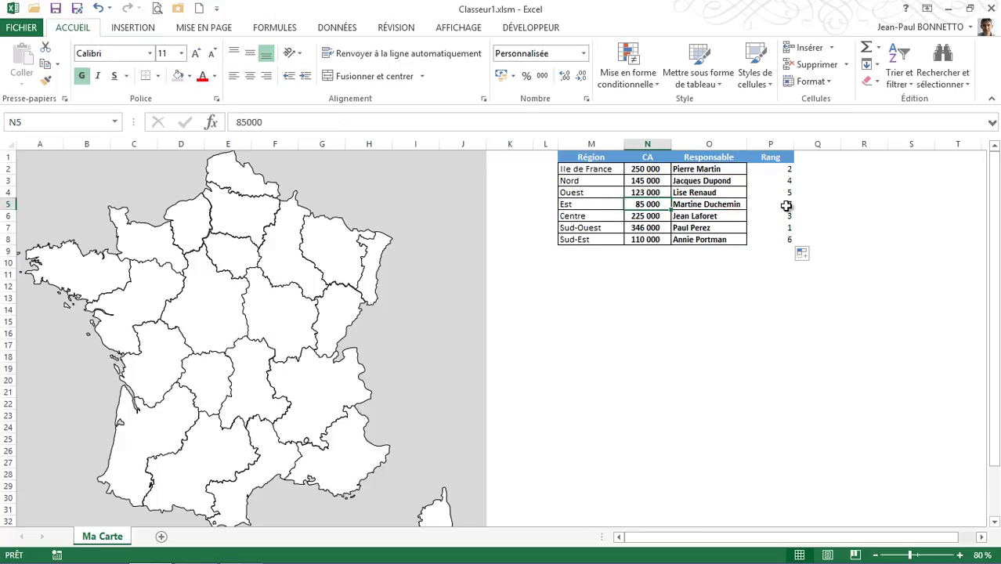
Give the rank cells P2:P8 all borders, centre and middle alignment, and bold.
{"action": "left_click_drag", "start_coordinate": [781, 172], "coordinate": [783, 250]}
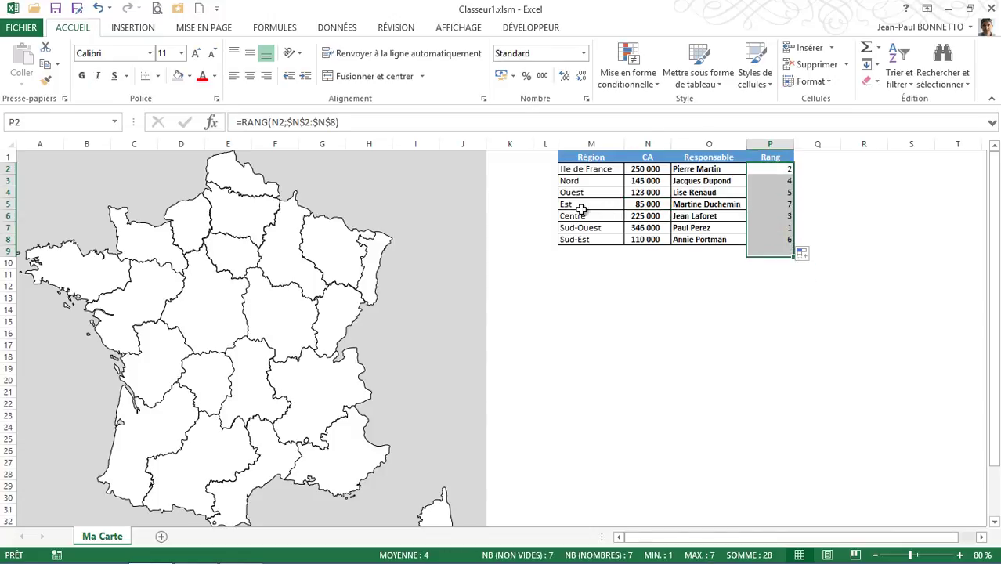
{"action": "left_click_drag", "start_coordinate": [759, 169], "coordinate": [762, 239]}
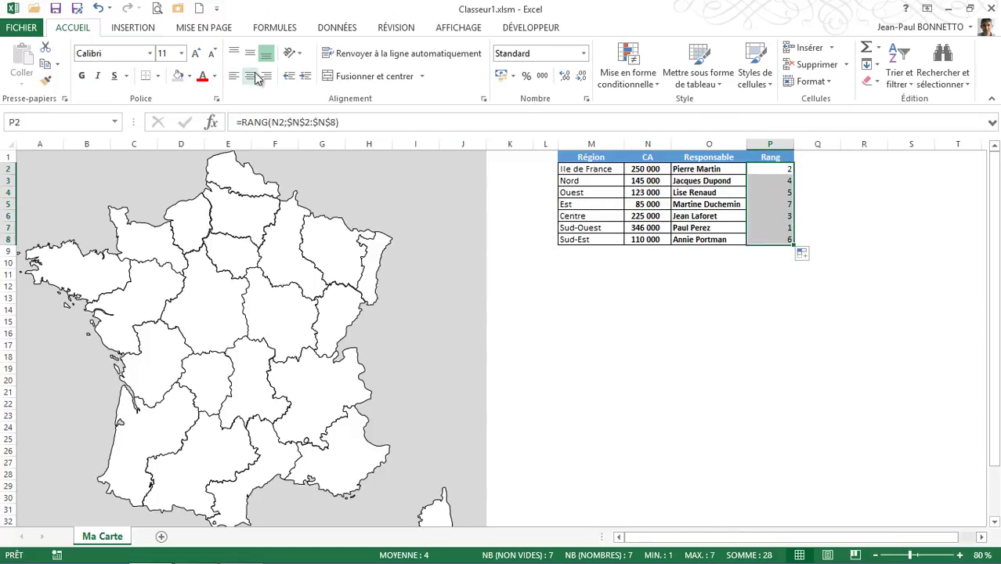
{"action": "left_click", "coordinate": [158, 76]}
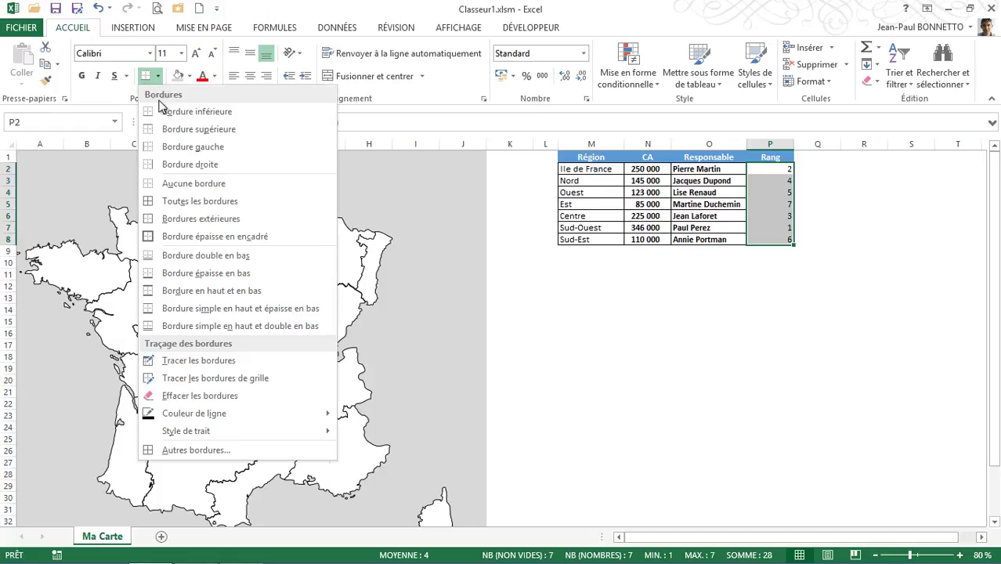
{"action": "left_click", "coordinate": [148, 196]}
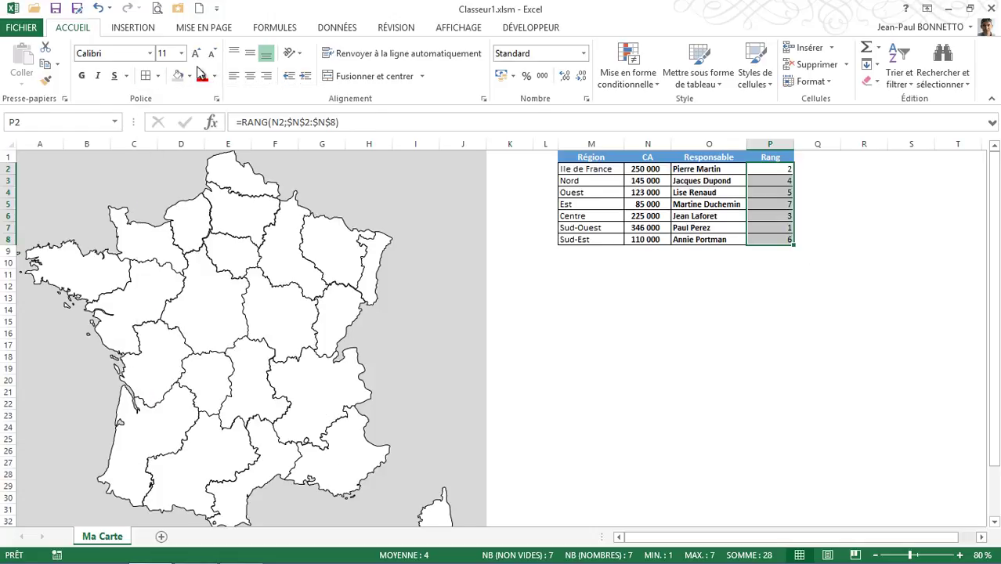
{"action": "left_click", "coordinate": [243, 70]}
{"action": "left_click", "coordinate": [250, 53]}
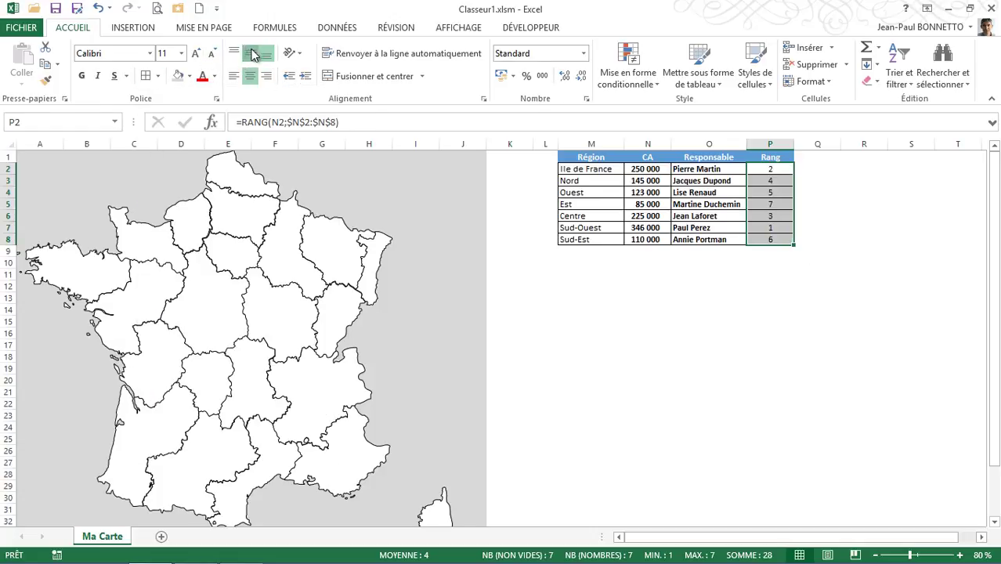
{"action": "left_click", "coordinate": [81, 76]}
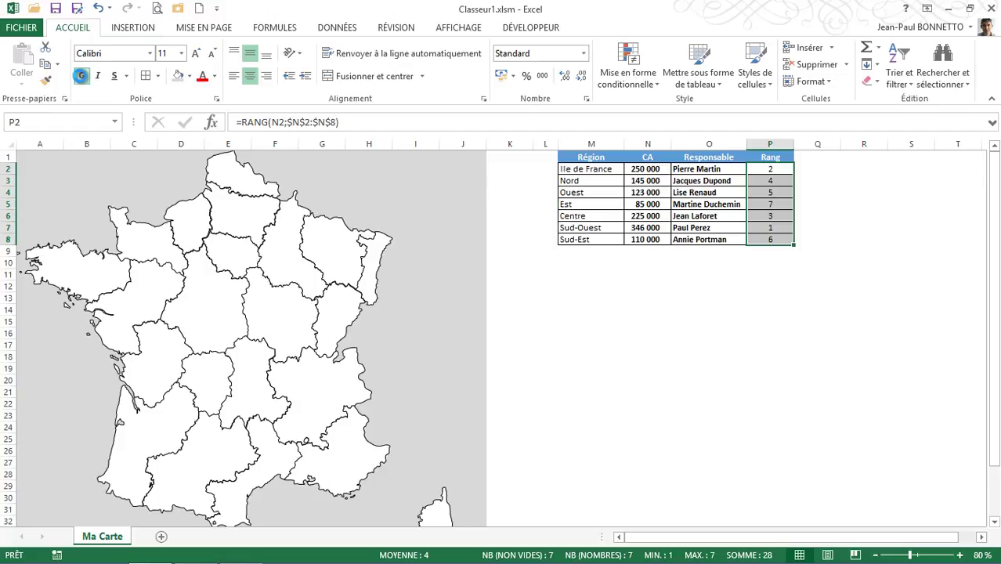
{"action": "left_click", "coordinate": [820, 157]}
Extend the Rang header style into Q1 as the % column header.
{"action": "left_click", "coordinate": [783, 157]}
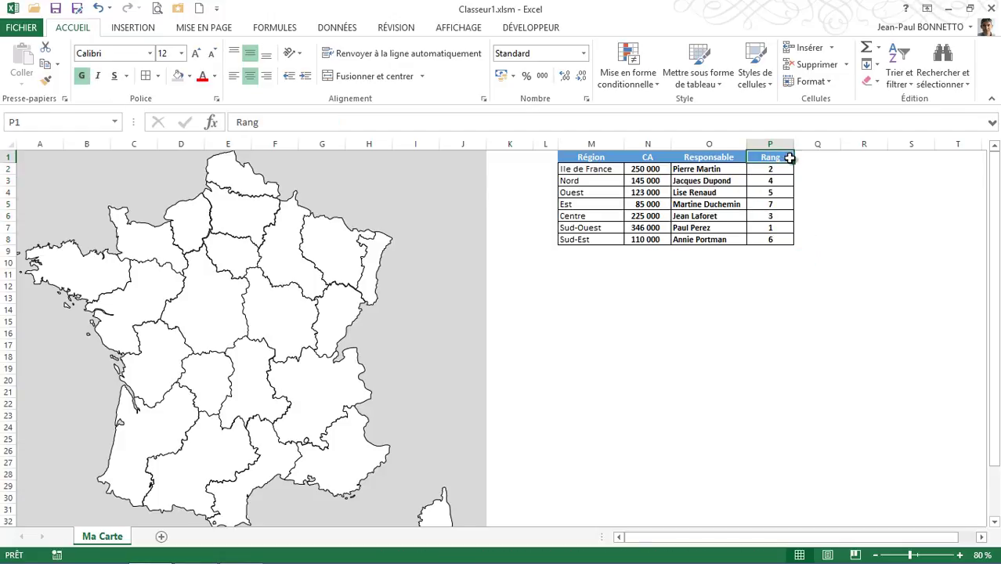
{"action": "left_click_drag", "start_coordinate": [793, 162], "coordinate": [821, 160]}
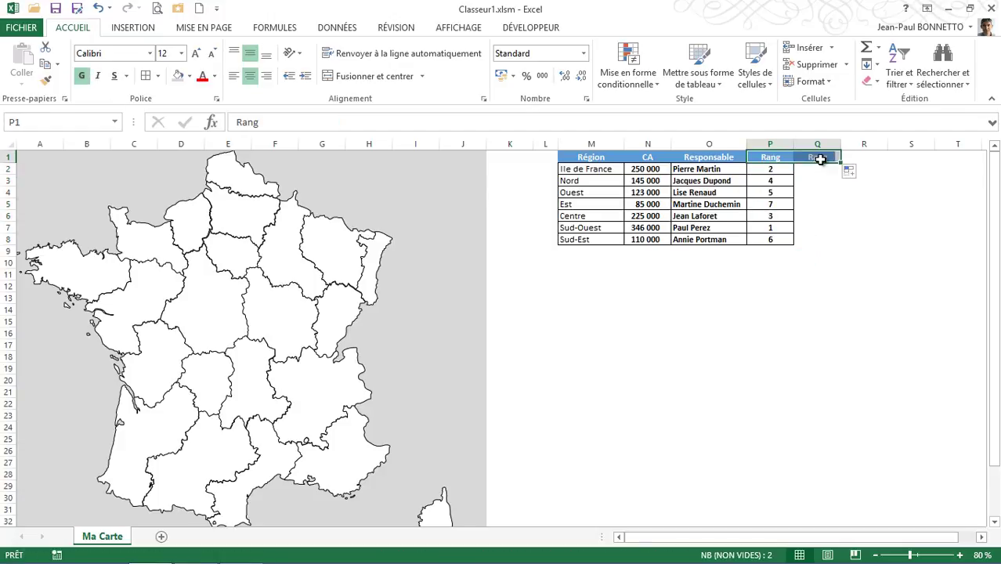
{"action": "type", "text": "N"}
{"action": "key", "text": "Return"}
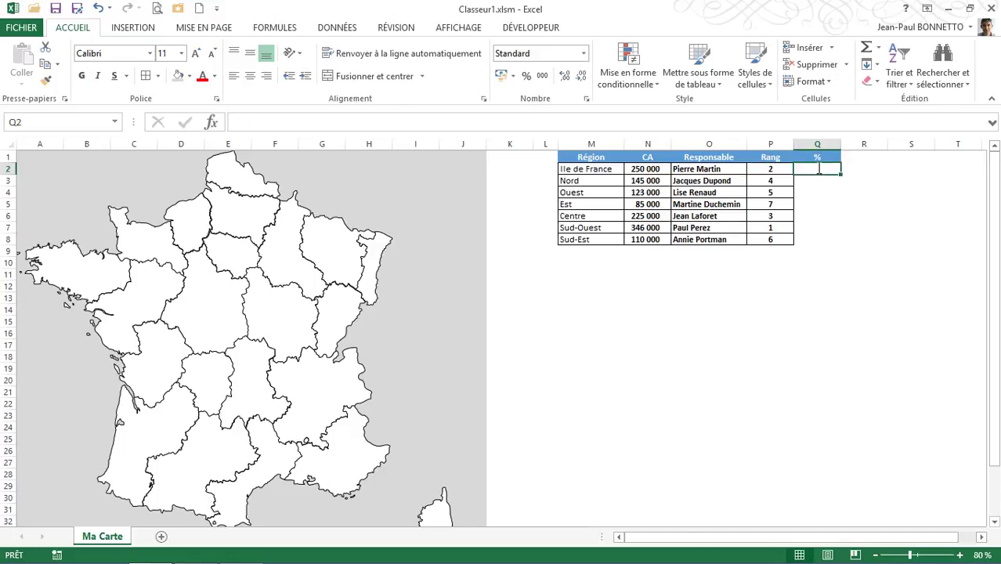
Enter =N2/SOMME($N$2:$N$8) in Q2 for Ile de France's share of total CA.
{"action": "type", "text": "="}
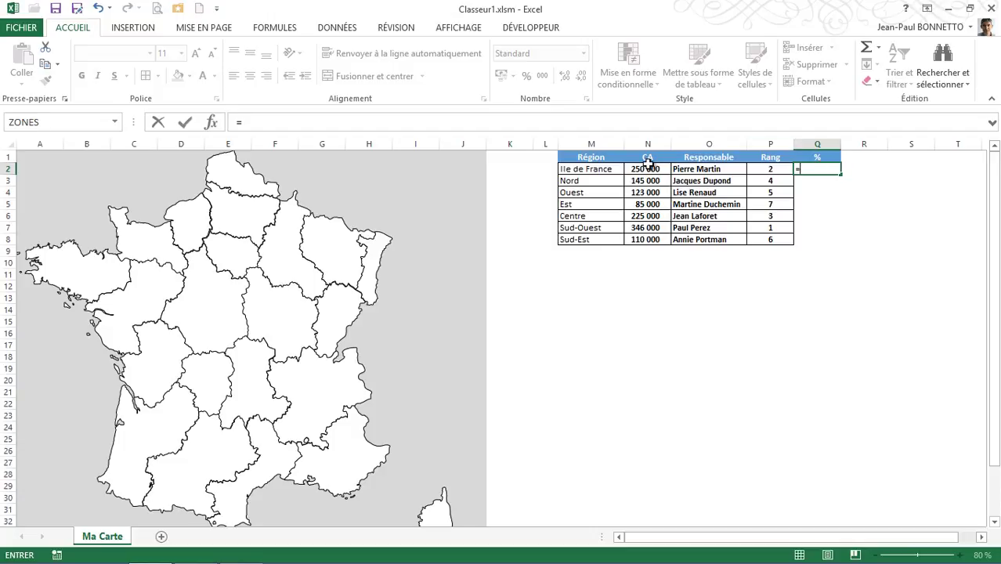
{"action": "left_click", "coordinate": [646, 168]}
{"action": "type", "text": "/"}
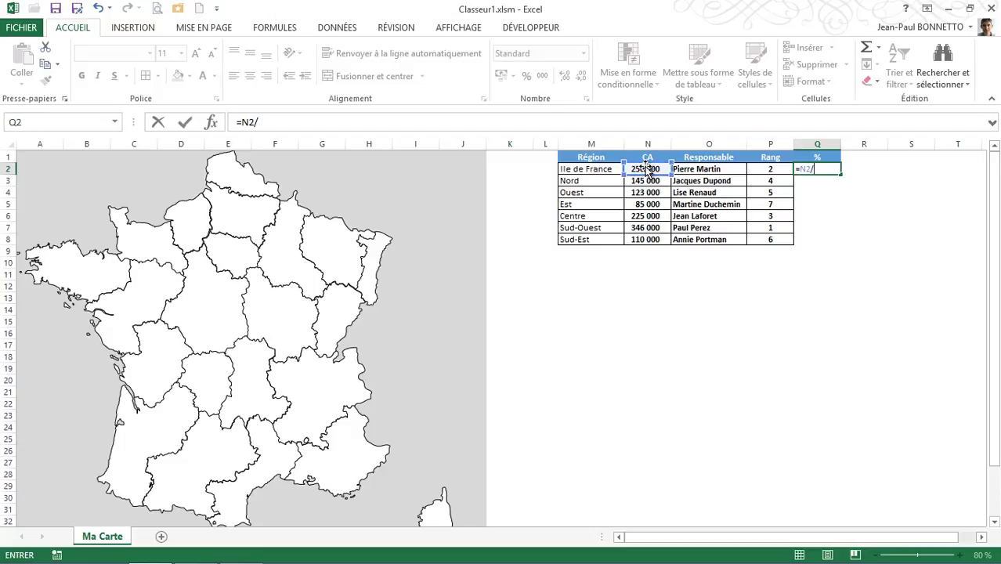
{"action": "type", "text": "so"}
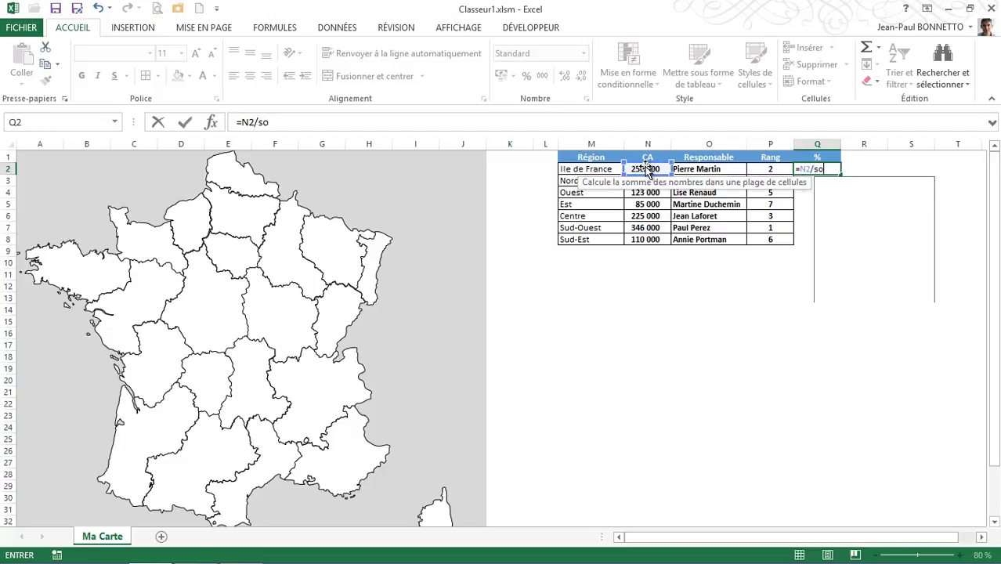
{"action": "type", "text": "mme("}
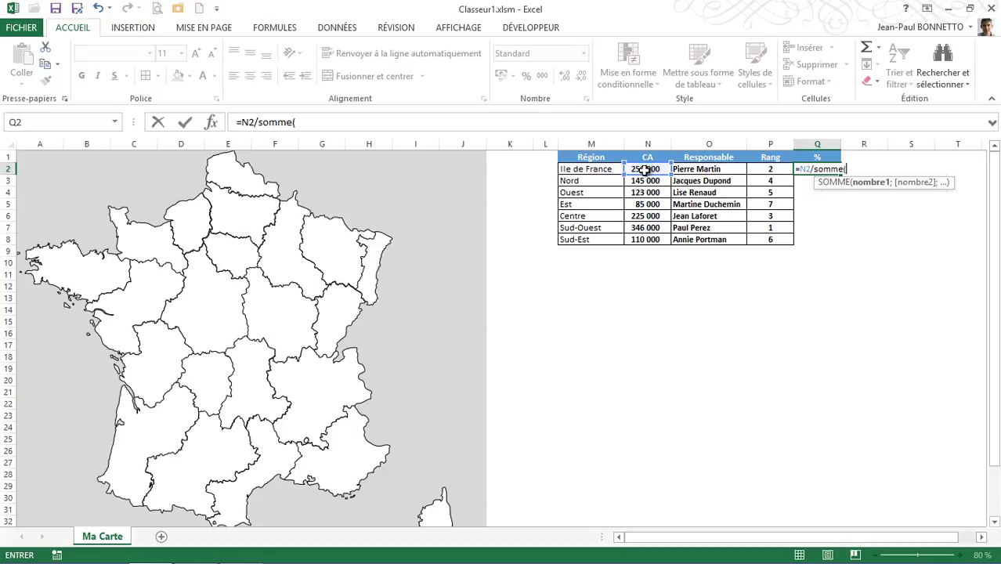
{"action": "left_click_drag", "start_coordinate": [647, 169], "coordinate": [649, 243]}
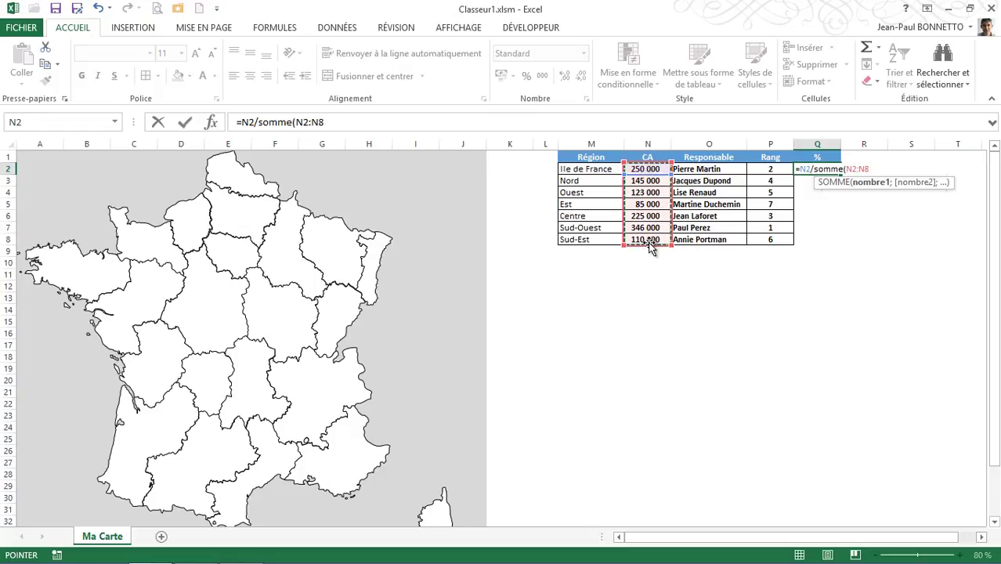
{"action": "key", "text": "F4"}
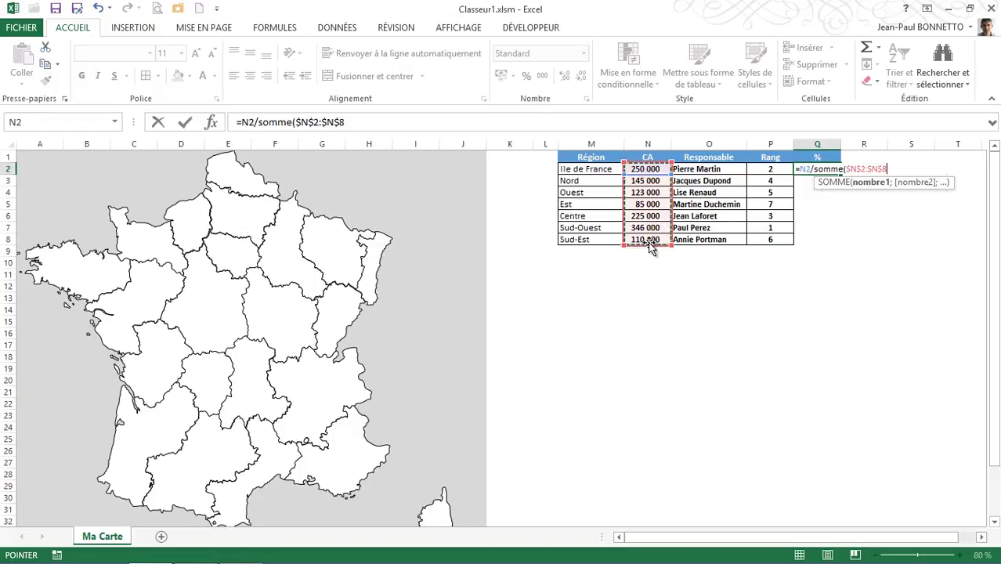
{"action": "type", "text": ")"}
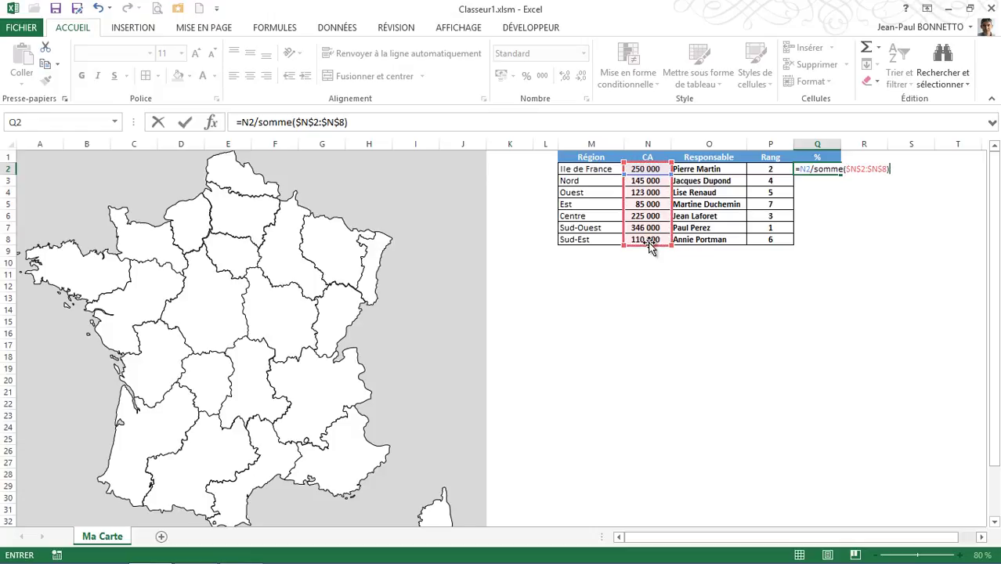
{"action": "key", "text": "Return"}
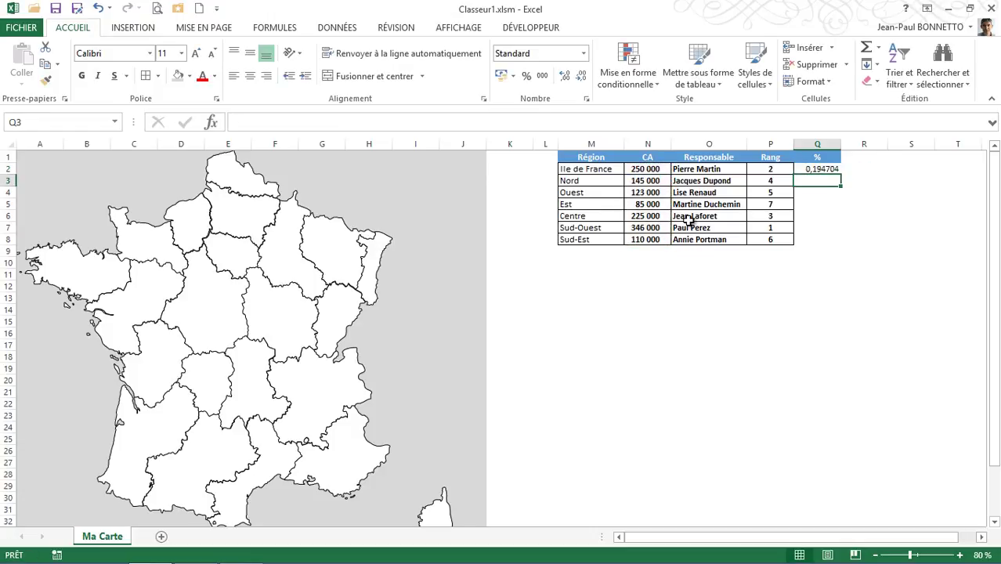
Format Q2 as a two-decimal percentage and fill the share formula down to every region.
{"action": "left_click", "coordinate": [814, 169]}
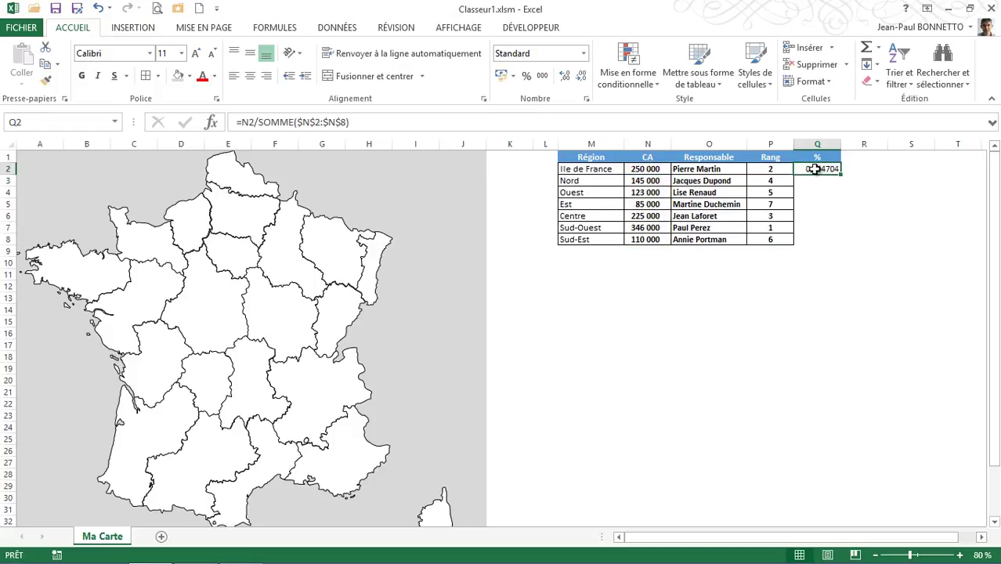
{"action": "left_click", "coordinate": [526, 76]}
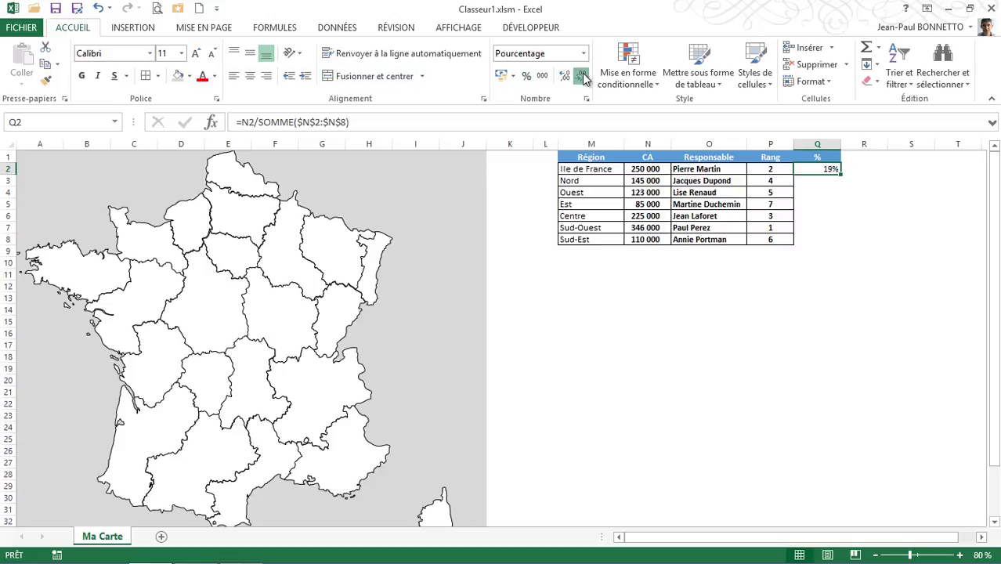
{"action": "left_click", "coordinate": [563, 77]}
{"action": "left_click", "coordinate": [563, 77]}
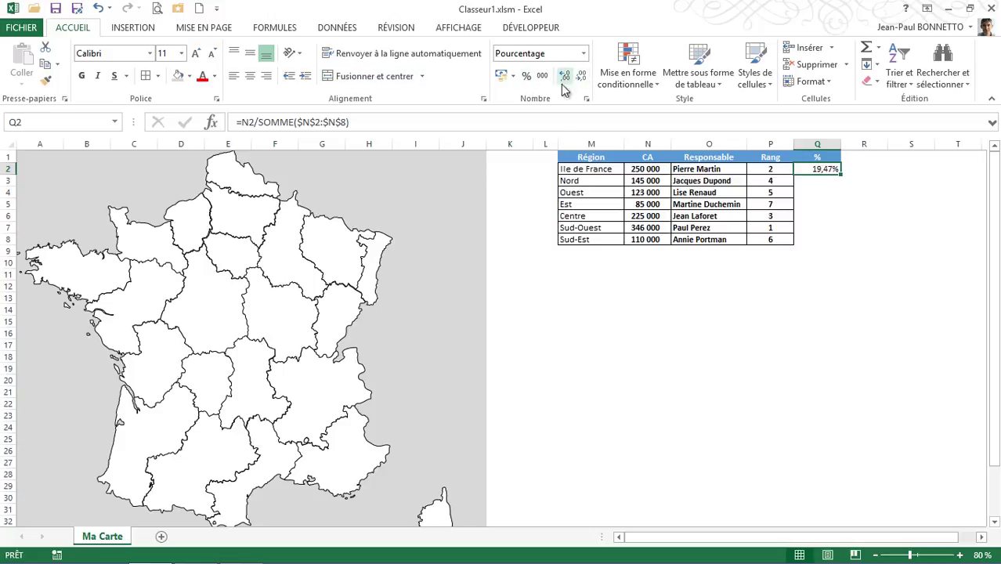
{"action": "double_click", "coordinate": [842, 173]}
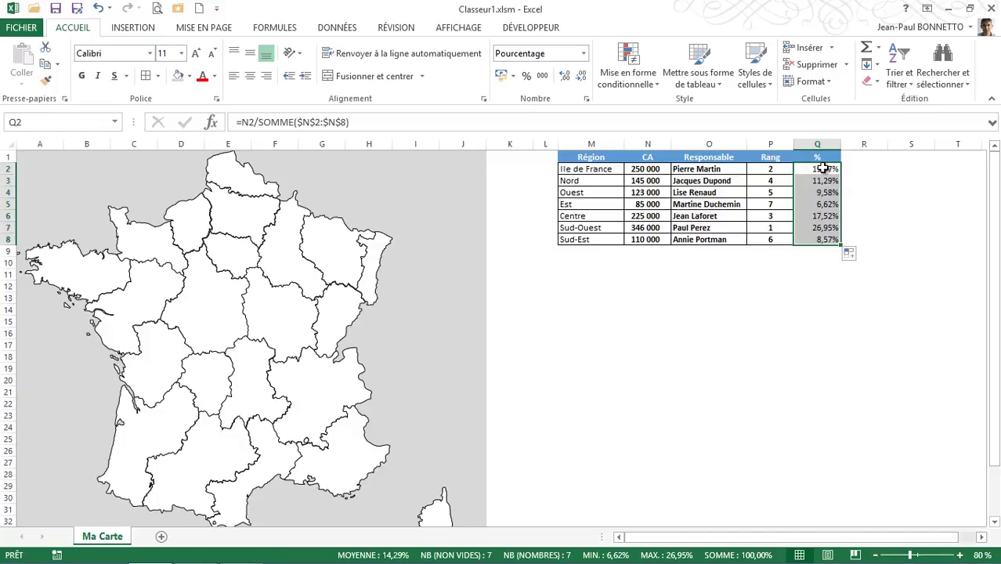
{"action": "left_click_drag", "start_coordinate": [823, 169], "coordinate": [819, 250]}
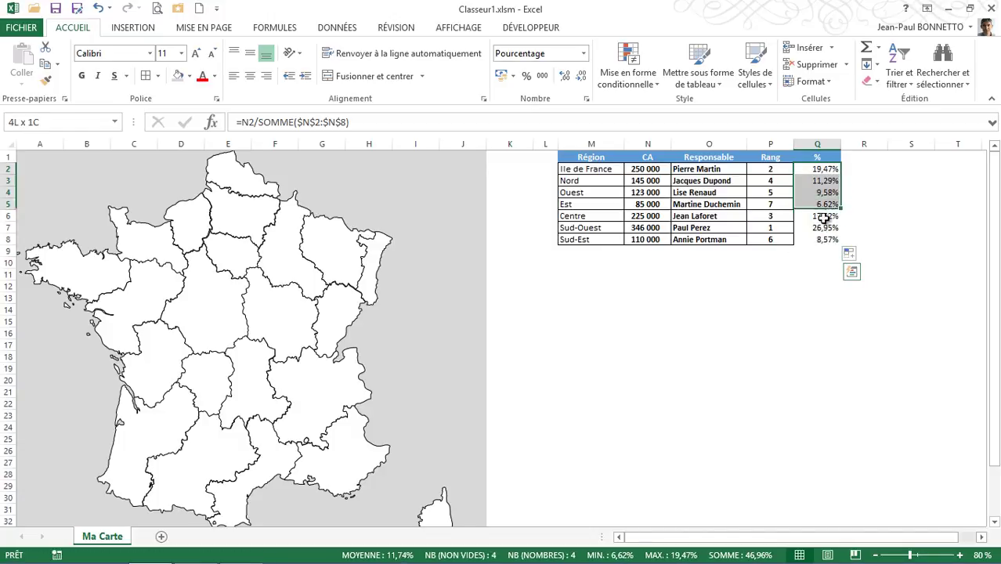
{"action": "left_click_drag", "start_coordinate": [822, 171], "coordinate": [826, 239]}
Copy the Rang formatting onto the % column and reapply two-decimal percentages.
{"action": "left_click", "coordinate": [770, 170]}
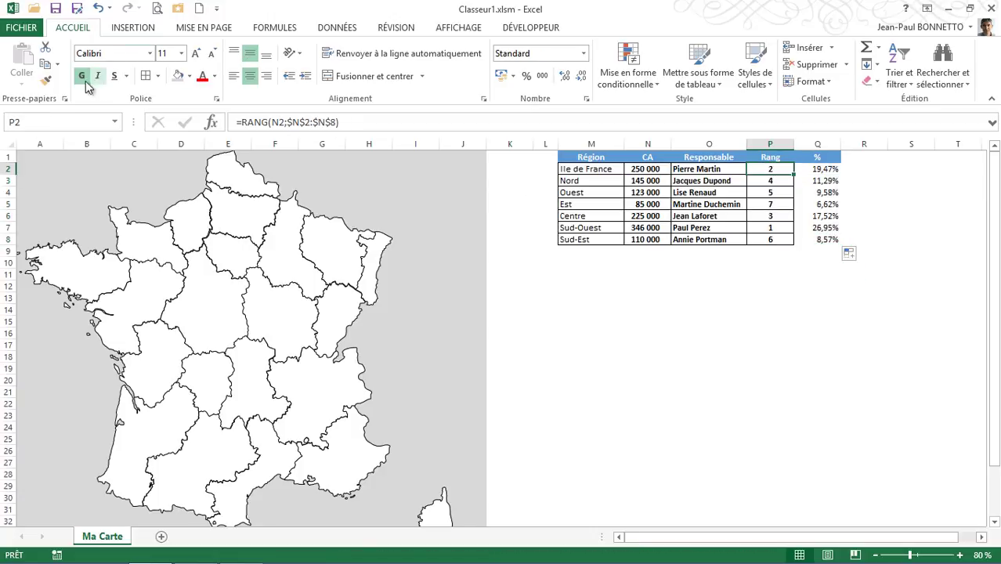
{"action": "left_click", "coordinate": [47, 82]}
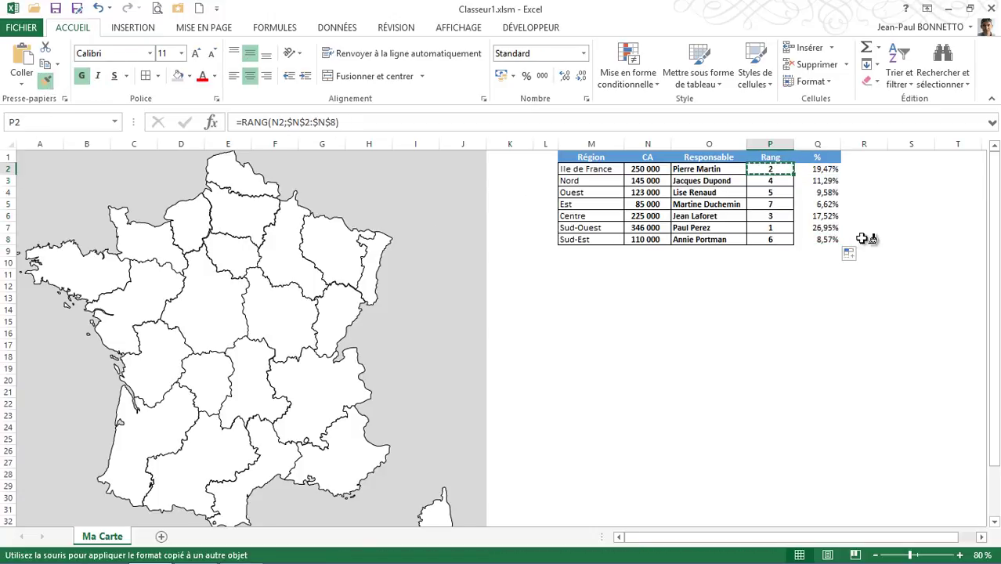
{"action": "left_click_drag", "start_coordinate": [824, 170], "coordinate": [832, 243]}
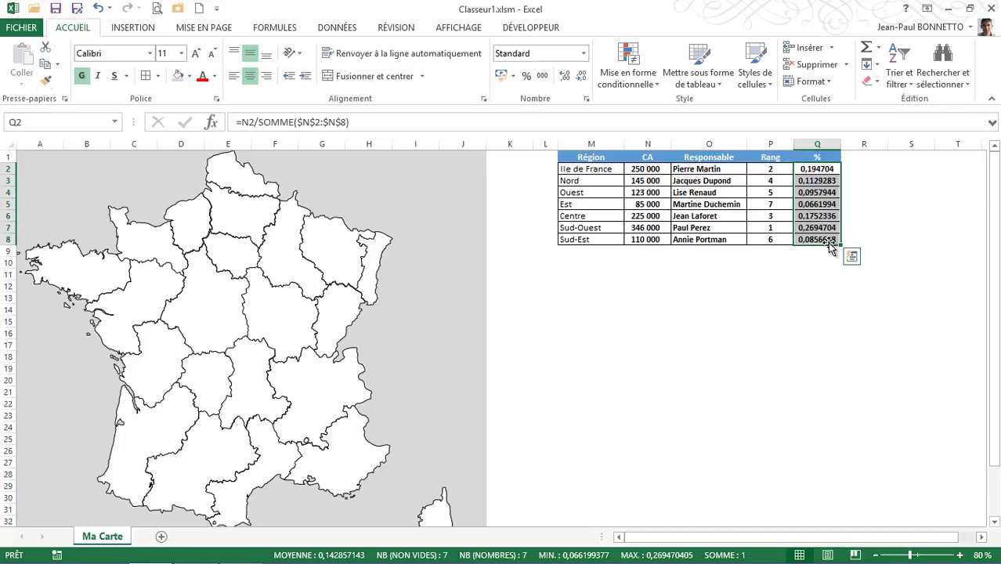
{"action": "left_click", "coordinate": [527, 76]}
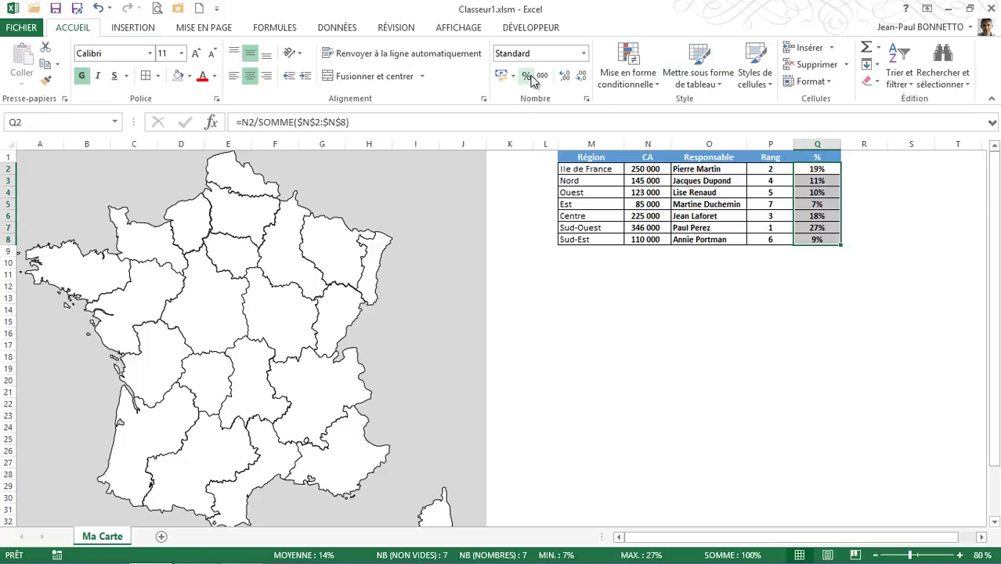
{"action": "left_click", "coordinate": [564, 76]}
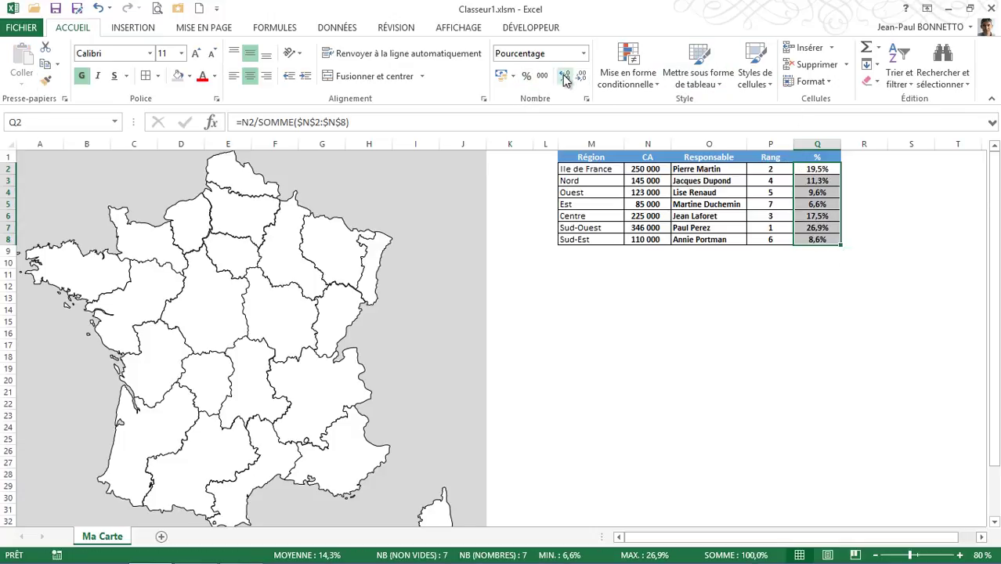
{"action": "left_click", "coordinate": [564, 76]}
{"action": "left_click", "coordinate": [824, 241]}
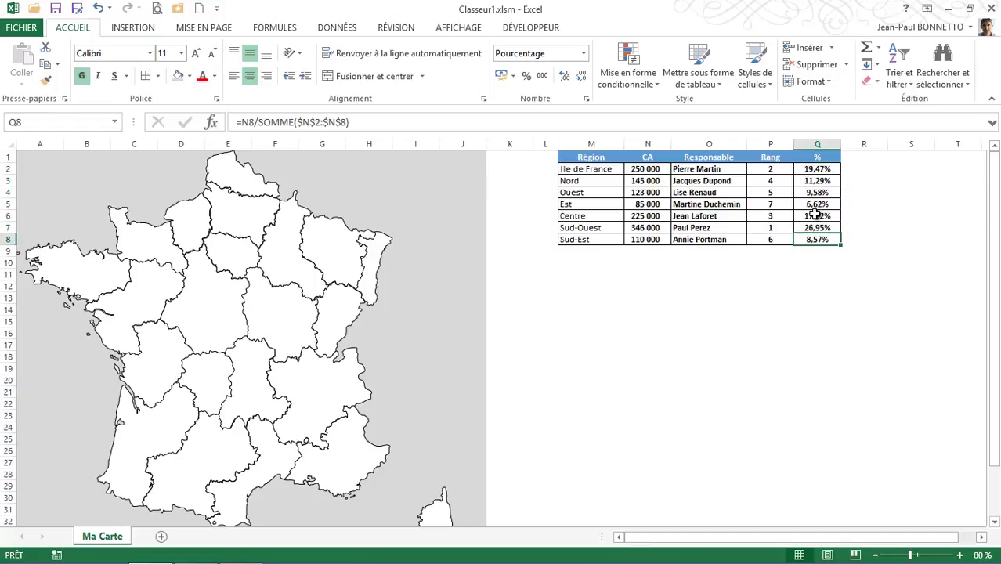
{"action": "left_click", "coordinate": [676, 291]}
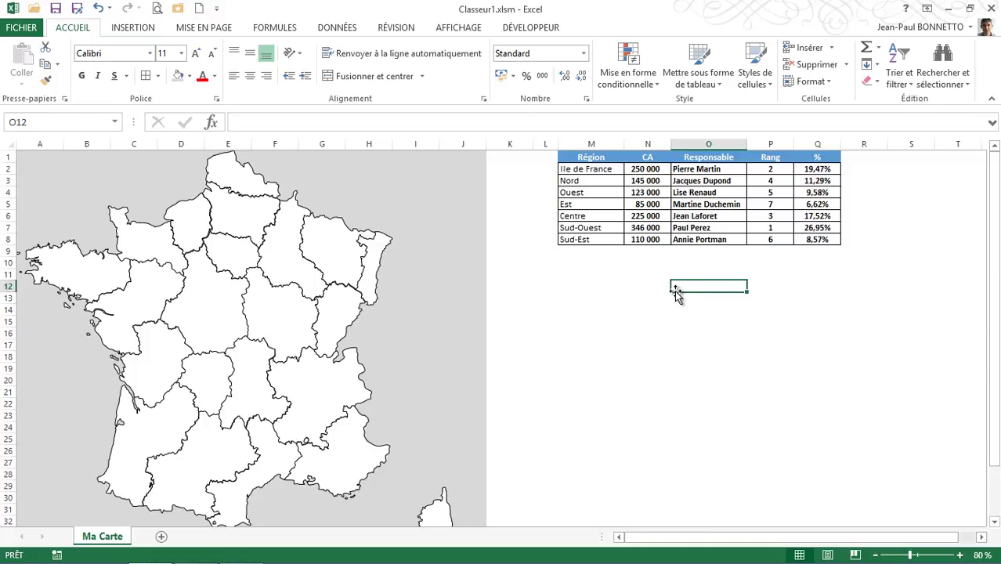
{"action": "left_click", "coordinate": [652, 290]}
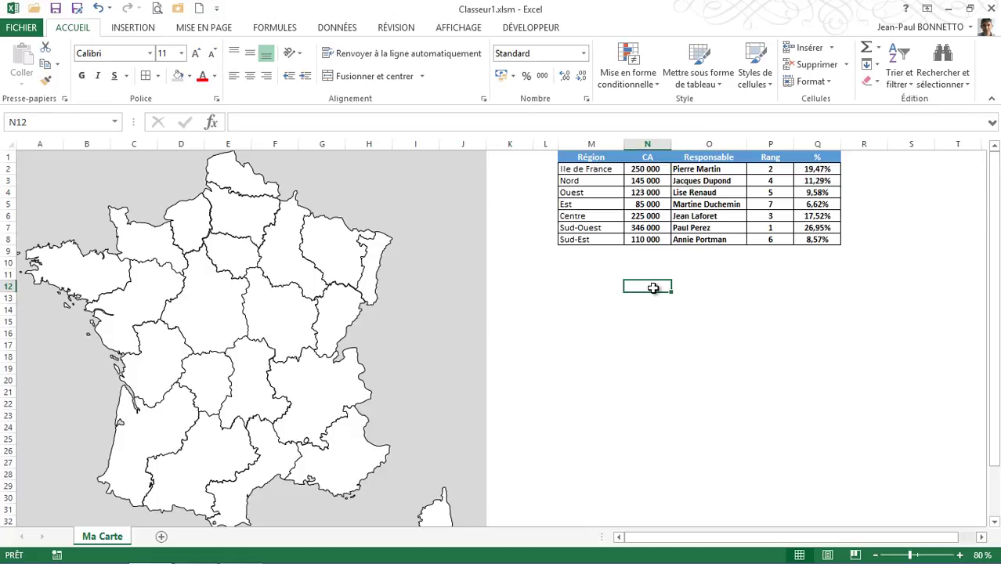
{"action": "left_click", "coordinate": [676, 287]}
{"action": "left_click", "coordinate": [662, 285]}
{"action": "left_click", "coordinate": [705, 285]}
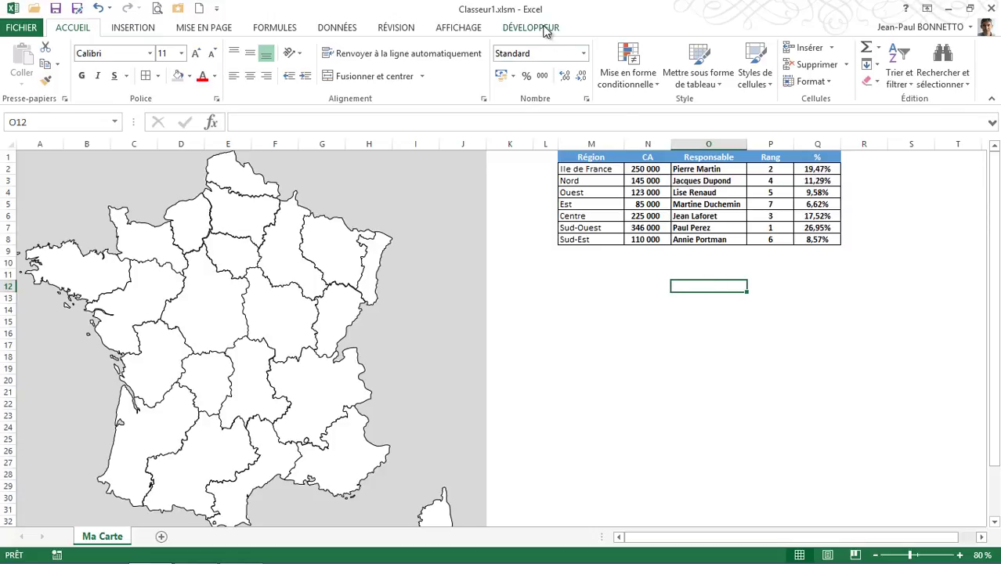
Keep Développeur checked under Personnaliser le ruban and close Excel Options with OK.
{"action": "right_click", "coordinate": [448, 82]}
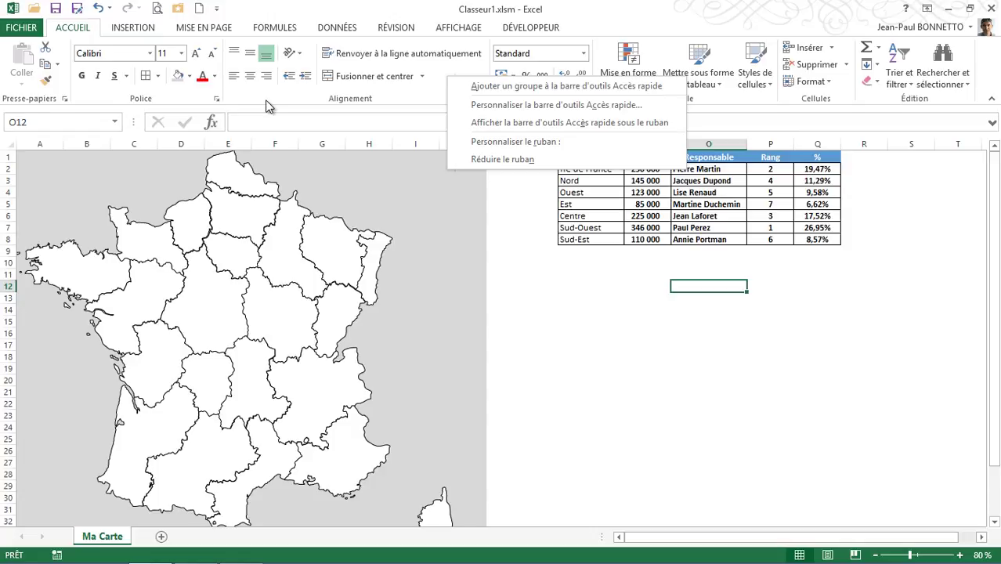
{"action": "left_click", "coordinate": [520, 141]}
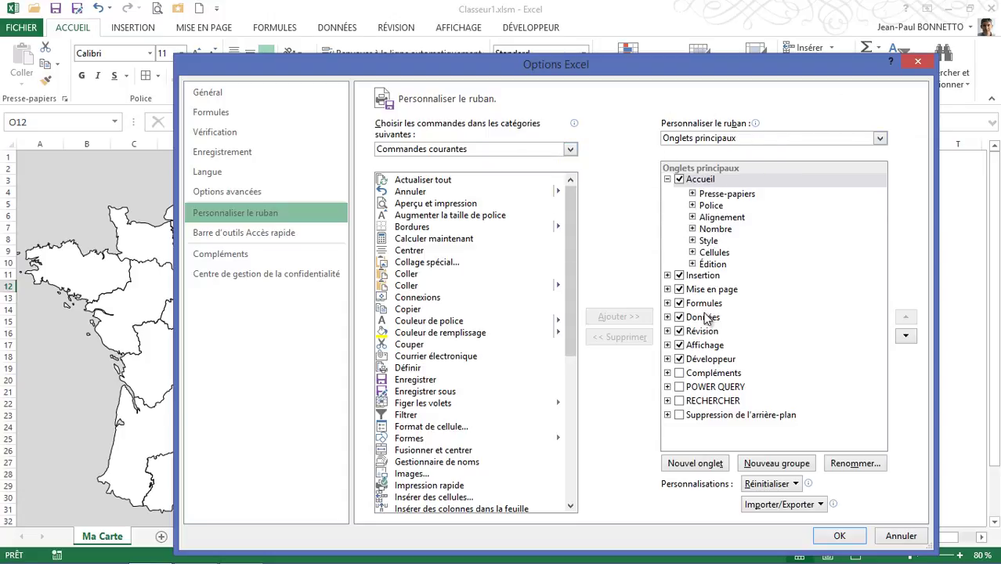
{"action": "left_click", "coordinate": [680, 360]}
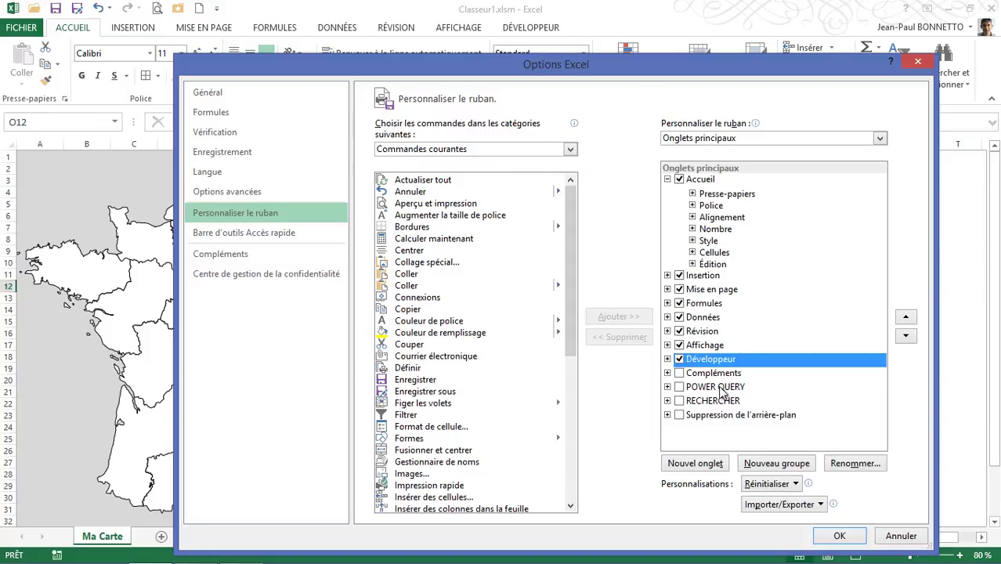
{"action": "left_click", "coordinate": [839, 536]}
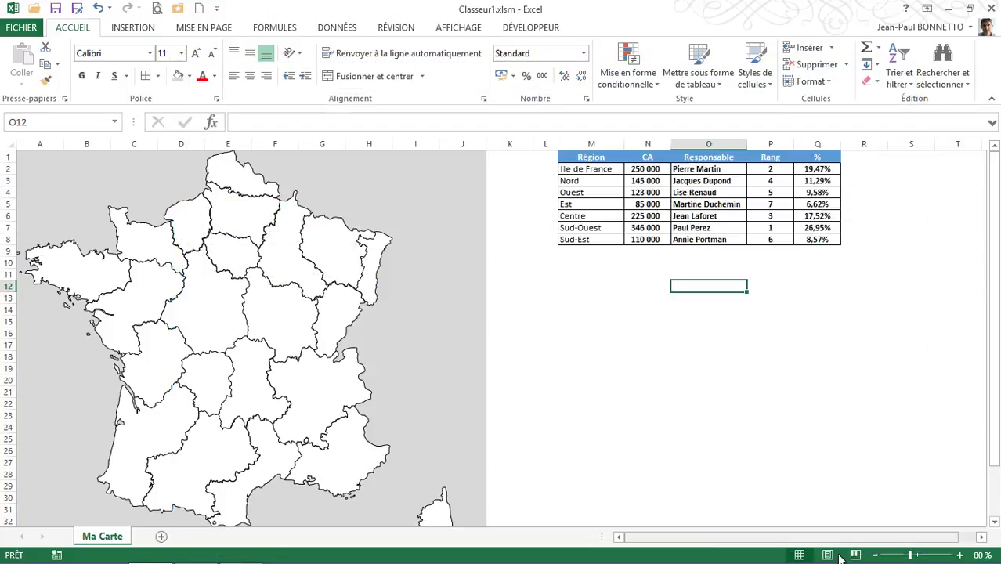
Launch Visual Basic from DÉVELOPPEUR and open the Feuil1 (Ma Carte) code module.
{"action": "left_click", "coordinate": [530, 30]}
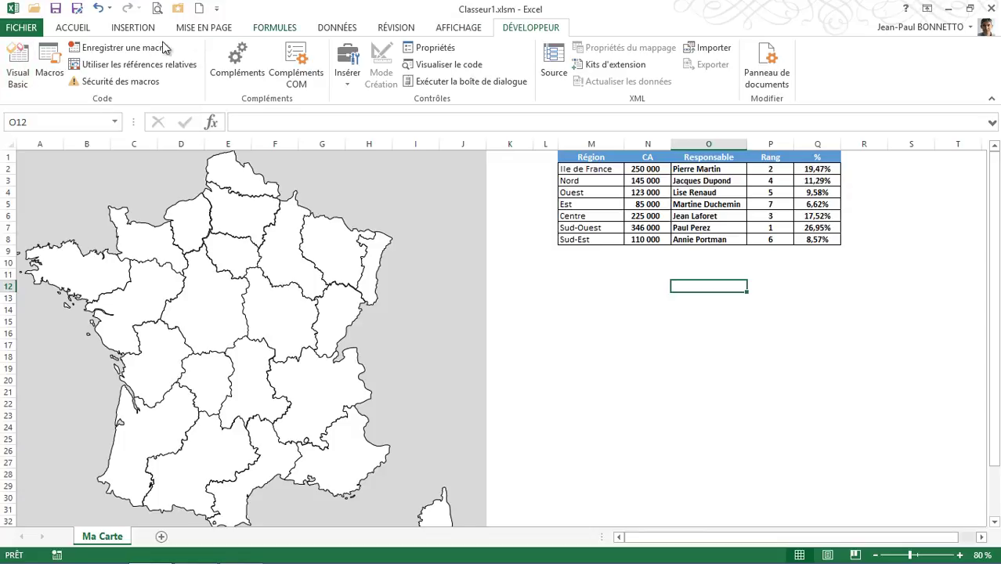
{"action": "left_click", "coordinate": [17, 62]}
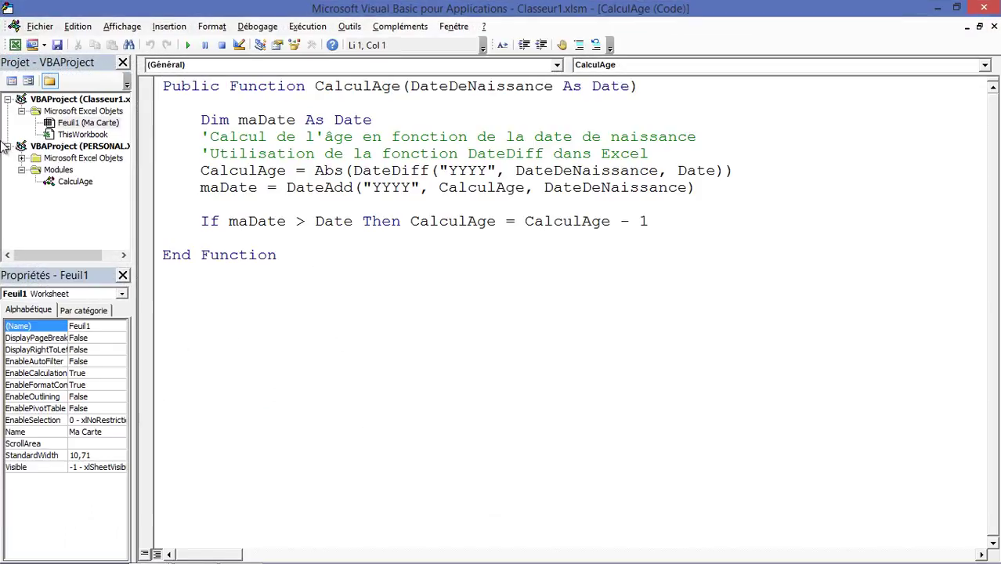
{"action": "left_click", "coordinate": [7, 146]}
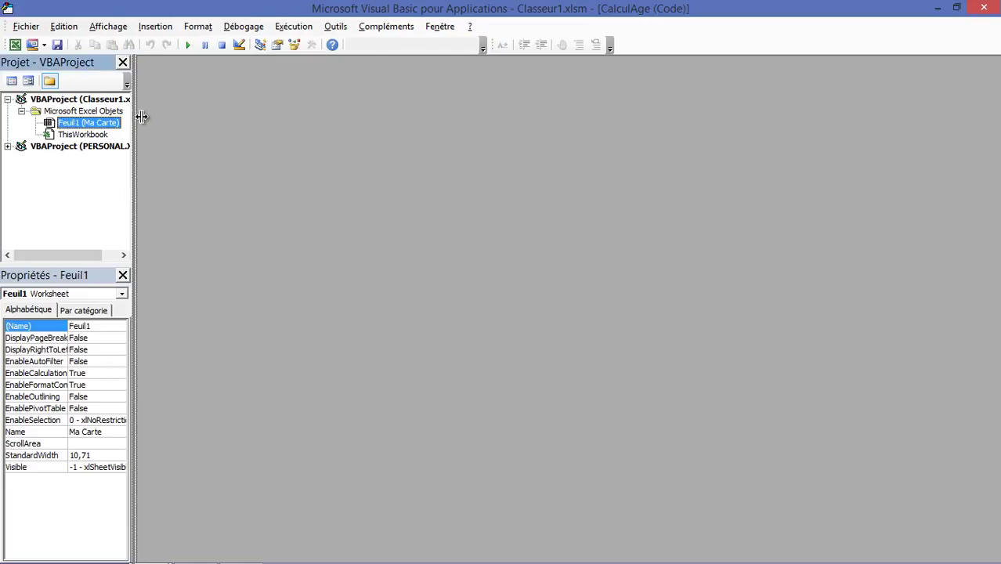
{"action": "left_click_drag", "start_coordinate": [137, 122], "coordinate": [172, 117]}
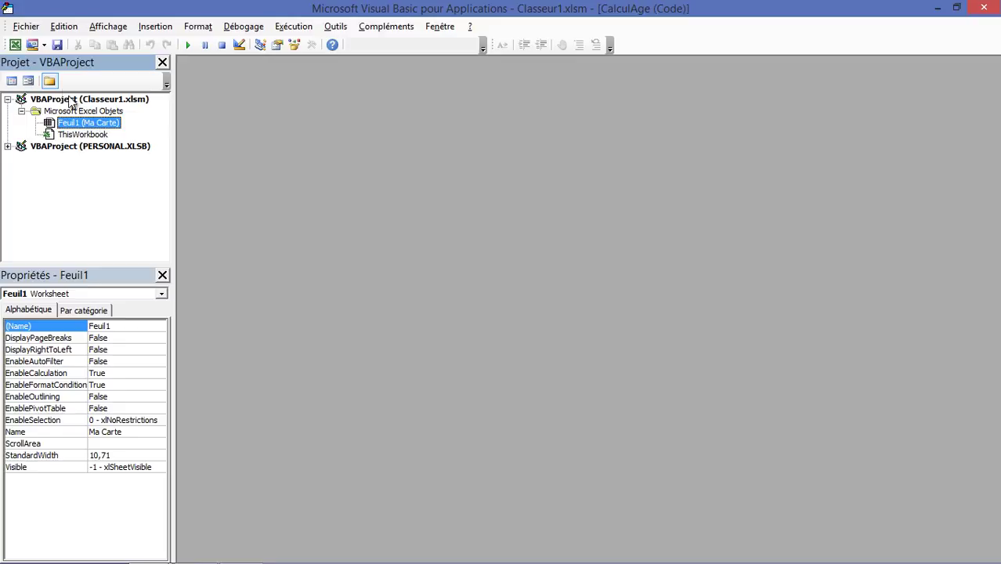
{"action": "left_click", "coordinate": [15, 45]}
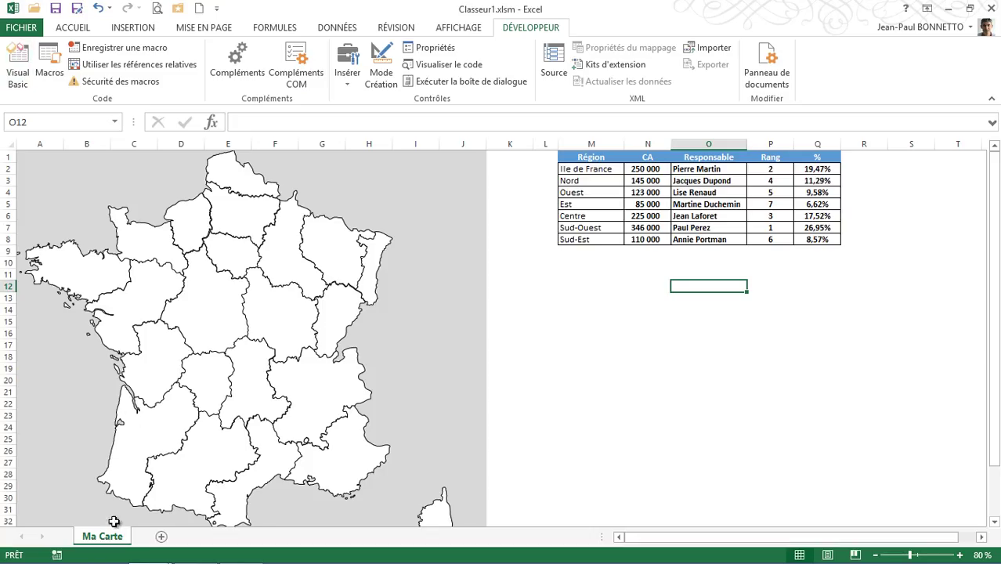
{"action": "left_click", "coordinate": [24, 60]}
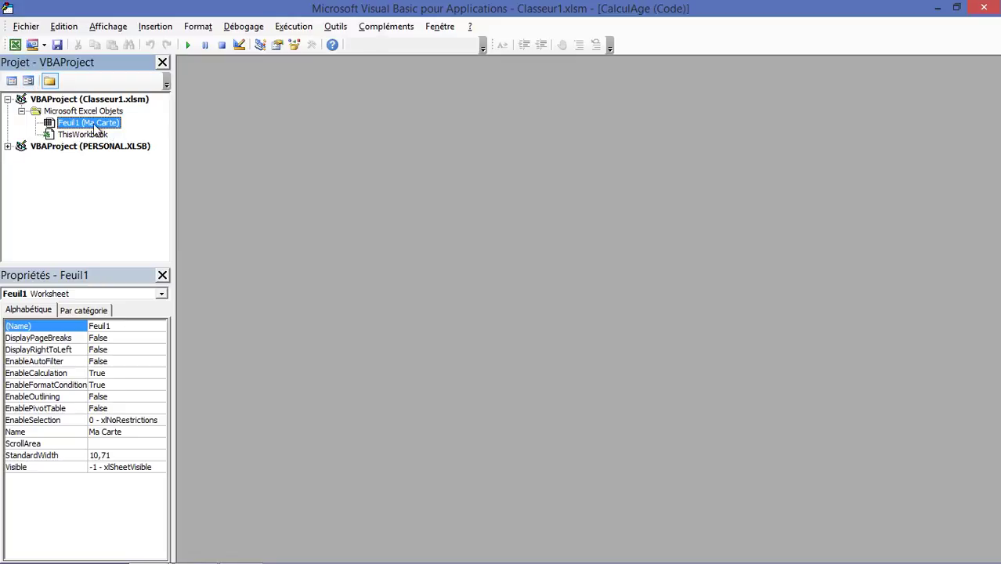
{"action": "double_click", "coordinate": [87, 124]}
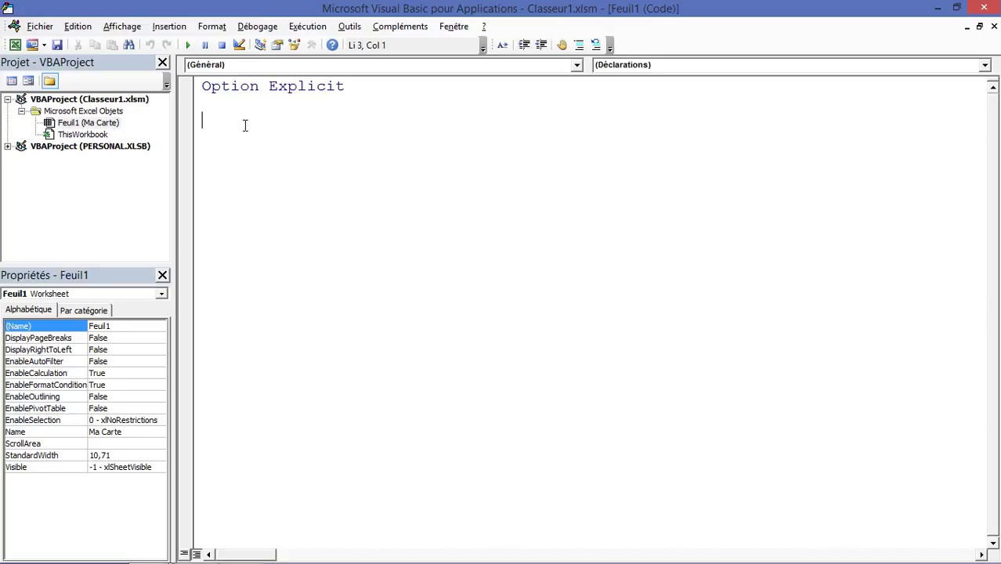
{"action": "left_click", "coordinate": [15, 45]}
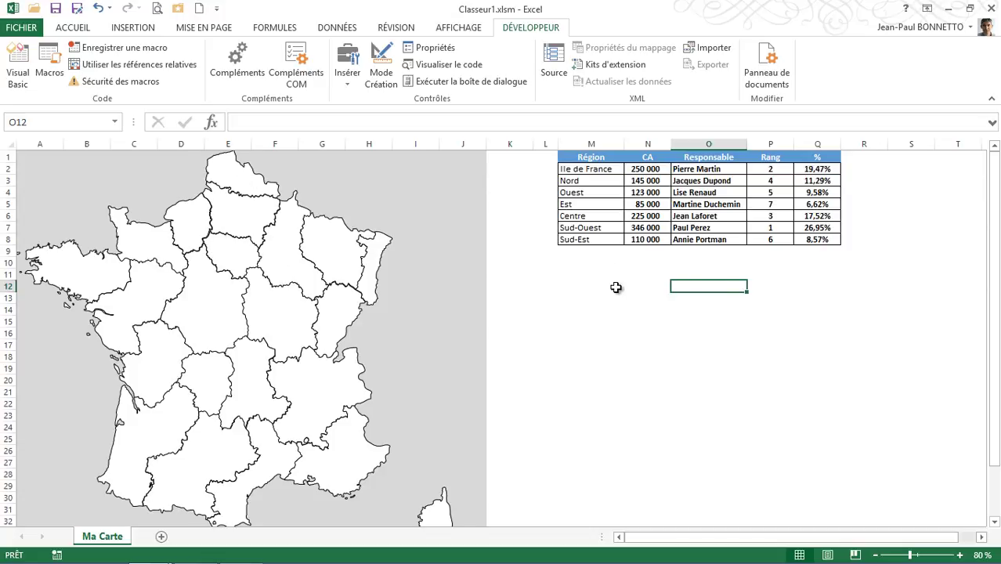
{"action": "left_click", "coordinate": [18, 69]}
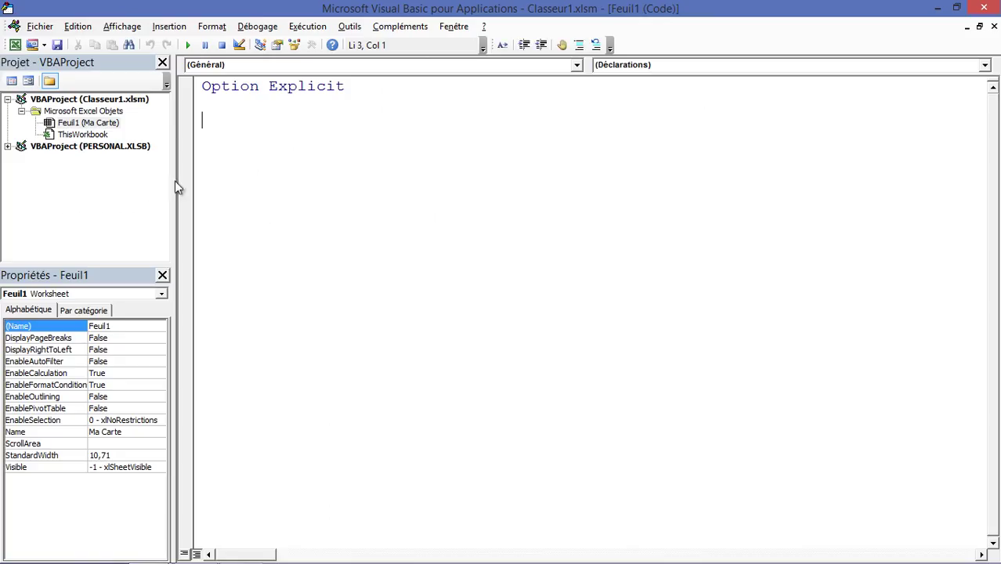
Declare Sub RegionNord so End Sub is added, with an indented empty body line.
{"action": "type", "text": "Sub "}
{"action": "type", "text": "Region"}
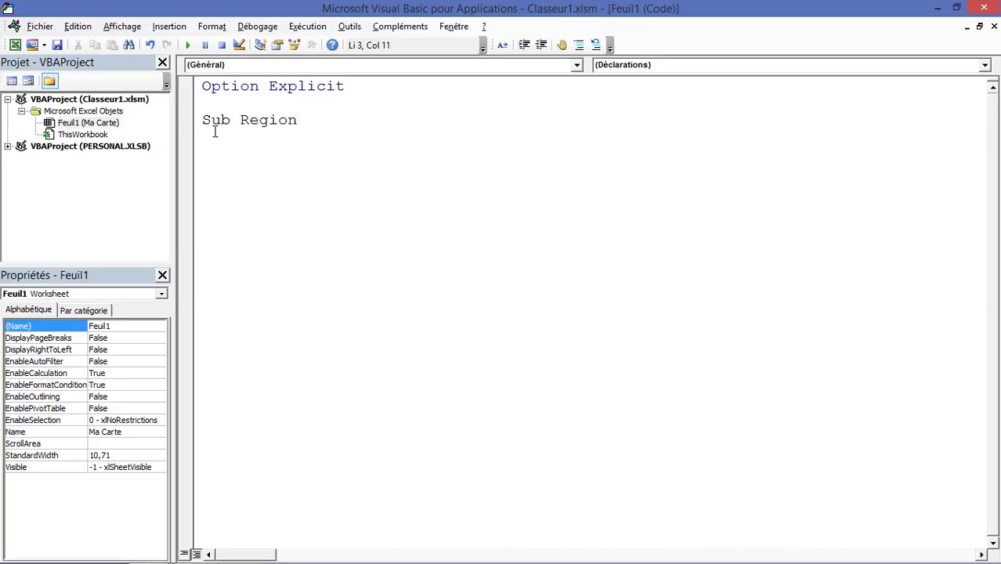
{"action": "type", "text": "Nord"}
{"action": "key", "text": "Return"}
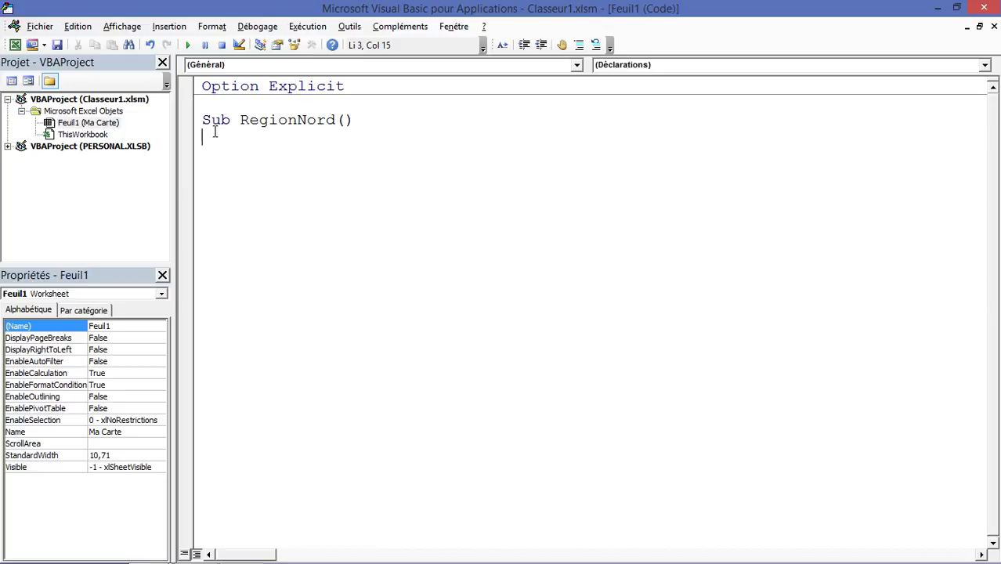
{"action": "key", "text": "Return"}
{"action": "key", "text": "Return"}
{"action": "key", "text": "Up"}
{"action": "key", "text": "Up"}
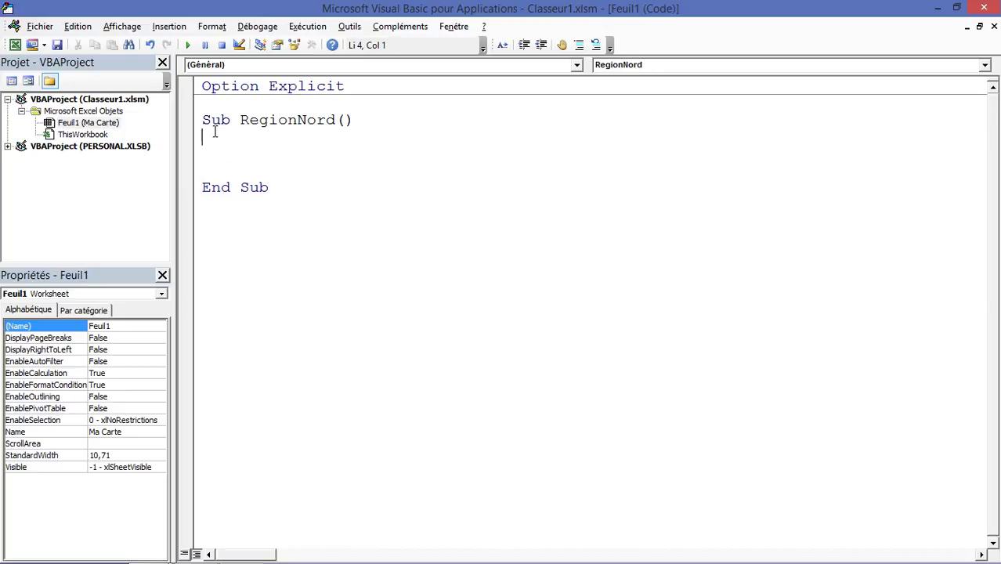
{"action": "key", "text": "Down"}
{"action": "key", "text": "Tab"}
{"action": "left_click", "coordinate": [250, 145]}
{"action": "left_click", "coordinate": [250, 148]}
Type worksheet("Ma Carte").shapes("Nord").fill.forecom on RegionNord's body line.
{"action": "type", "text": "wor"}
{"action": "type", "text": "ksheet"}
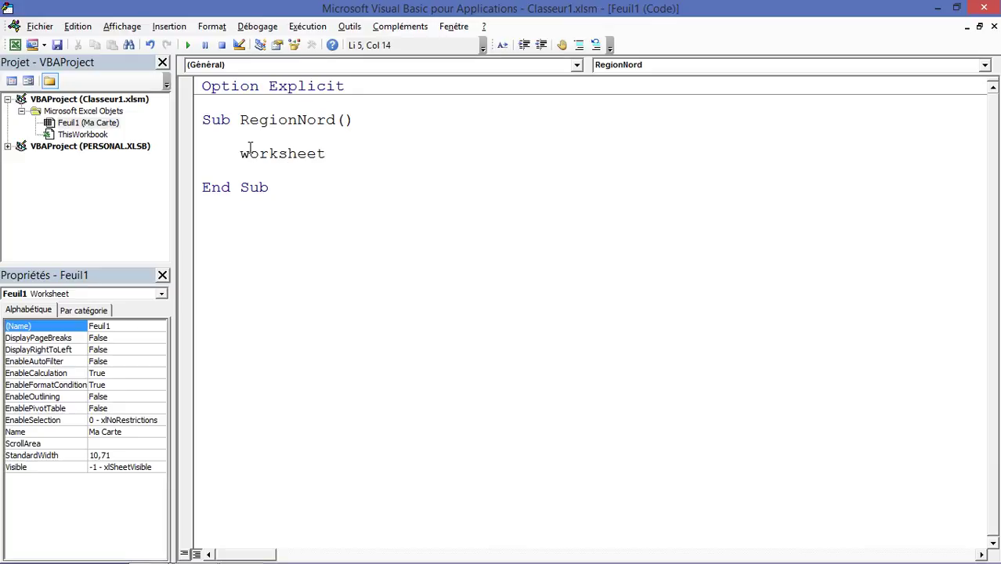
{"action": "type", "text": "("}
{"action": "type", "text": "\""}
{"action": "type", "text": "Ma Ca"}
{"action": "type", "text": "rte\""}
{"action": "type", "text": ")."}
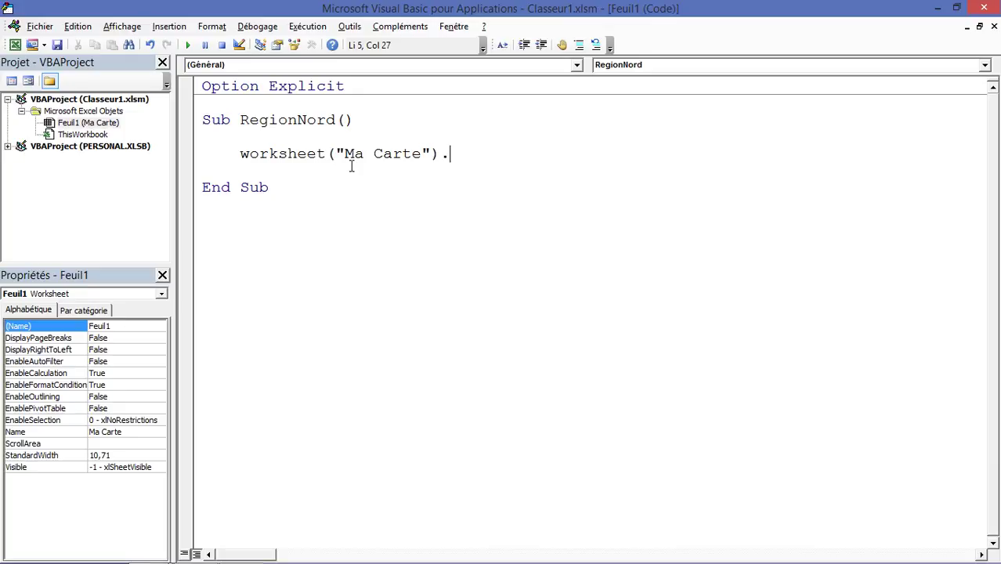
{"action": "type", "text": "shapes"}
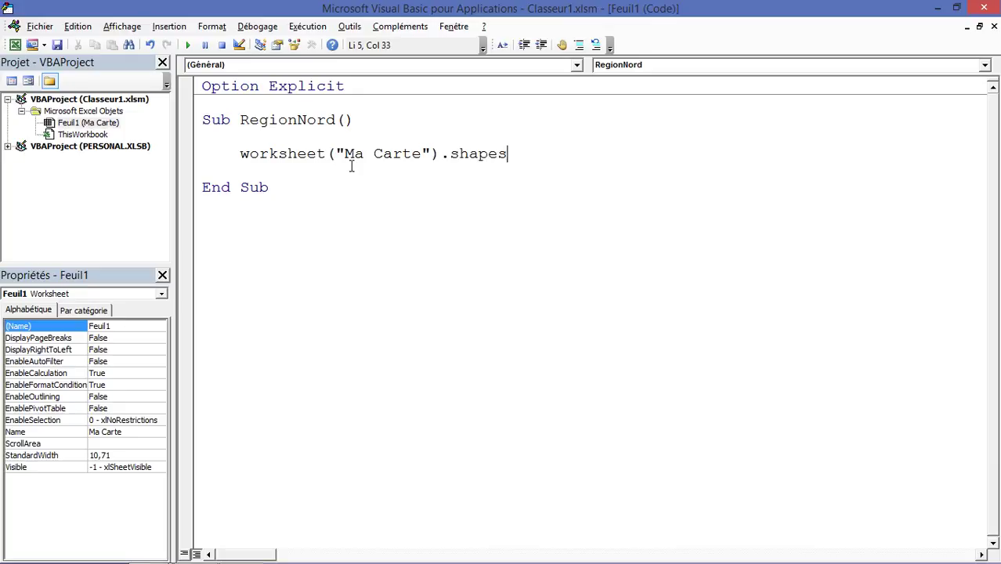
{"action": "type", "text": "("}
{"action": "type", "text": "\""}
{"action": "type", "text": "Nord"}
{"action": "type", "text": "\")"}
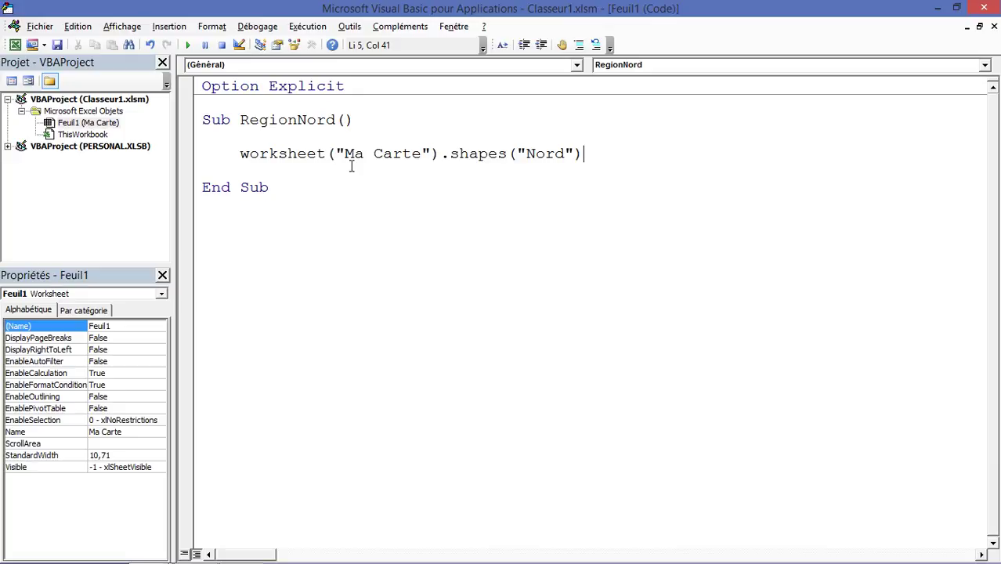
{"action": "type", "text": ".fil"}
{"action": "type", "text": "l"}
{"action": "type", "text": "."}
{"action": "type", "text": "for"}
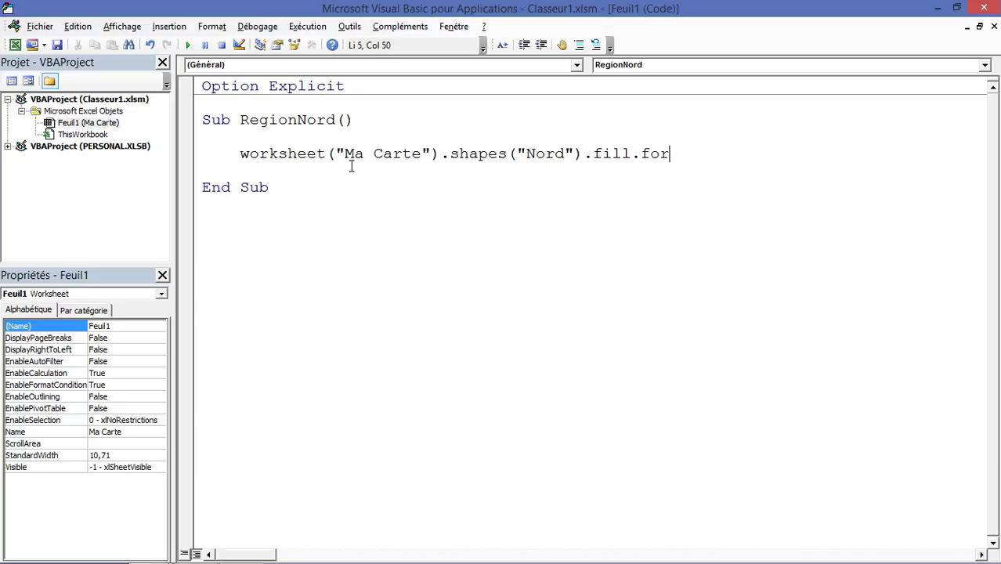
{"action": "type", "text": "ecom"}
Correct and finish the line as .fill.forecolor.rgb = rgb(0,0,255), colouring Nord blue.
{"action": "key", "text": "BackSpace"}
{"action": "type", "text": "lor"}
{"action": "type", "text": ".r"}
{"action": "type", "text": "gb"}
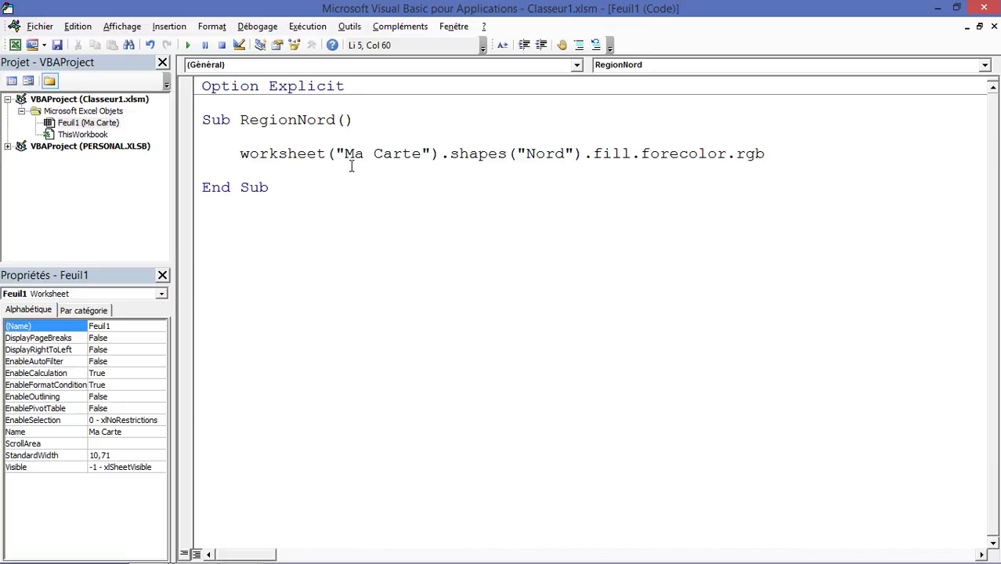
{"action": "type", "text": " = r"}
{"action": "type", "text": "gb("}
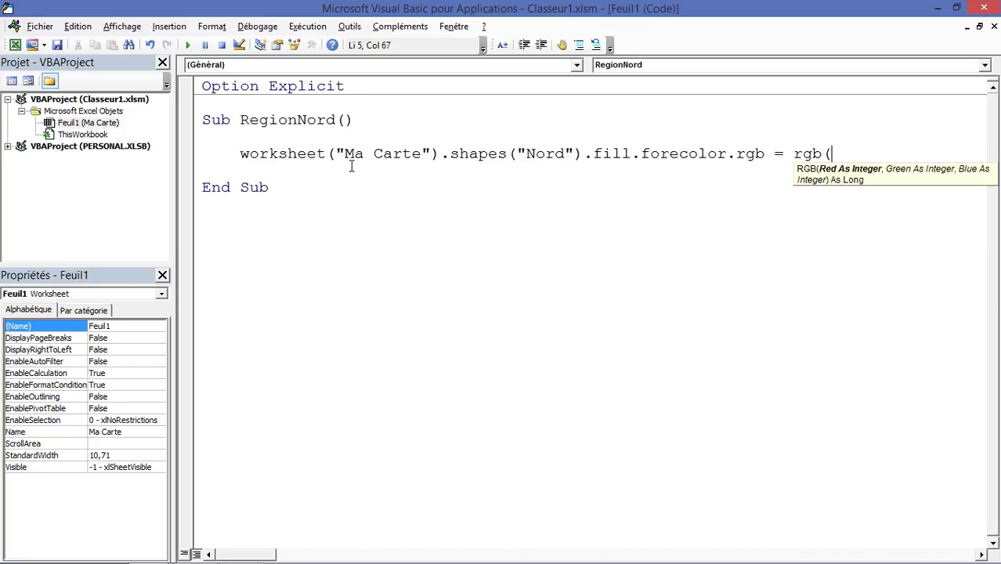
{"action": "type", "text": "0"}
{"action": "type", "text": ","}
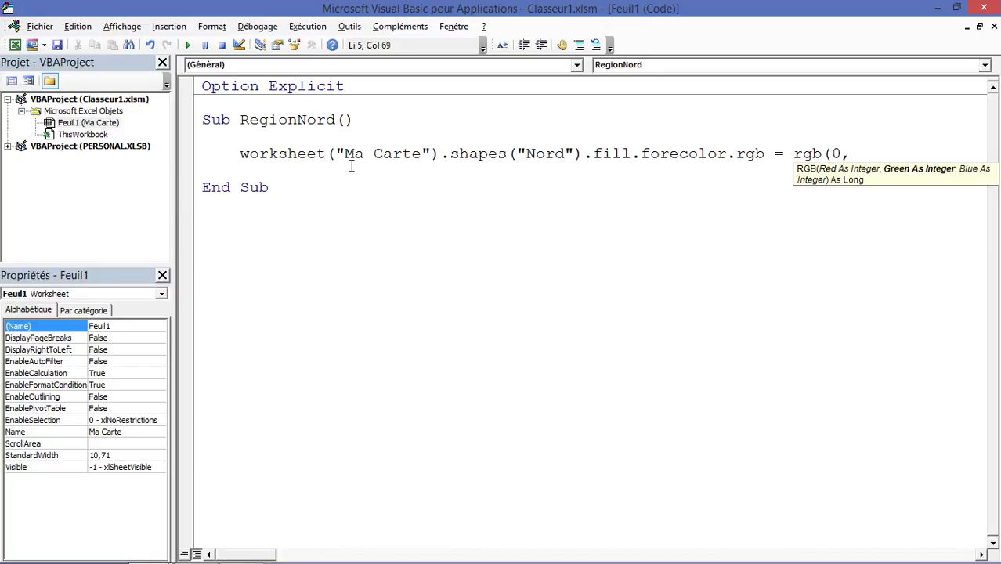
{"action": "type", "text": "0"}
{"action": "type", "text": ","}
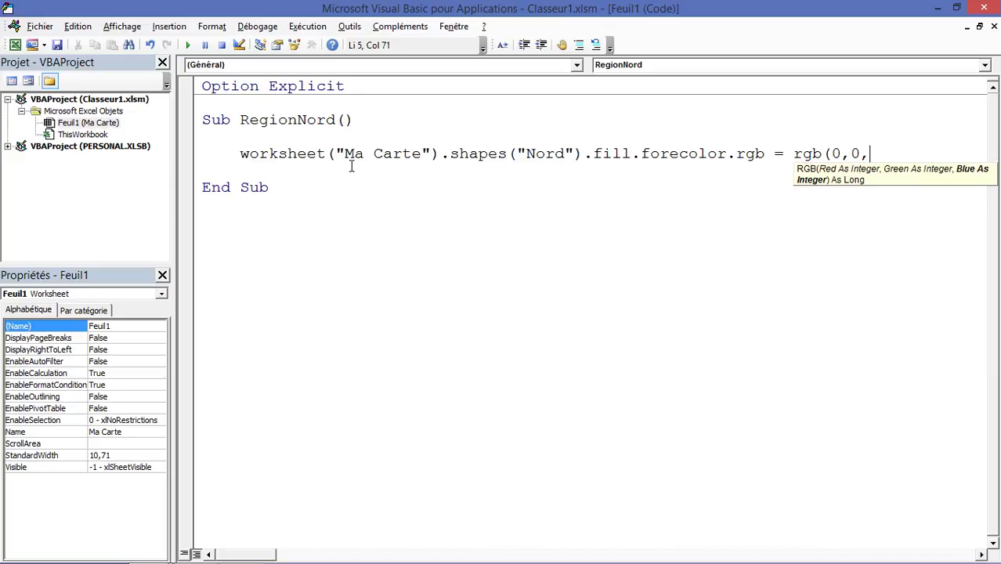
{"action": "type", "text": "2"}
{"action": "type", "text": "55)"}
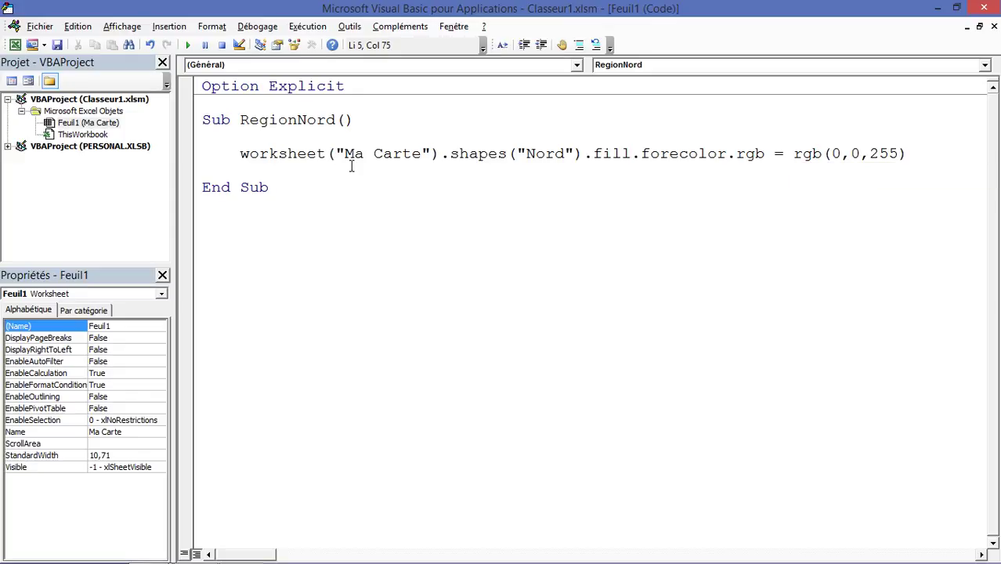
{"action": "key", "text": "Return"}
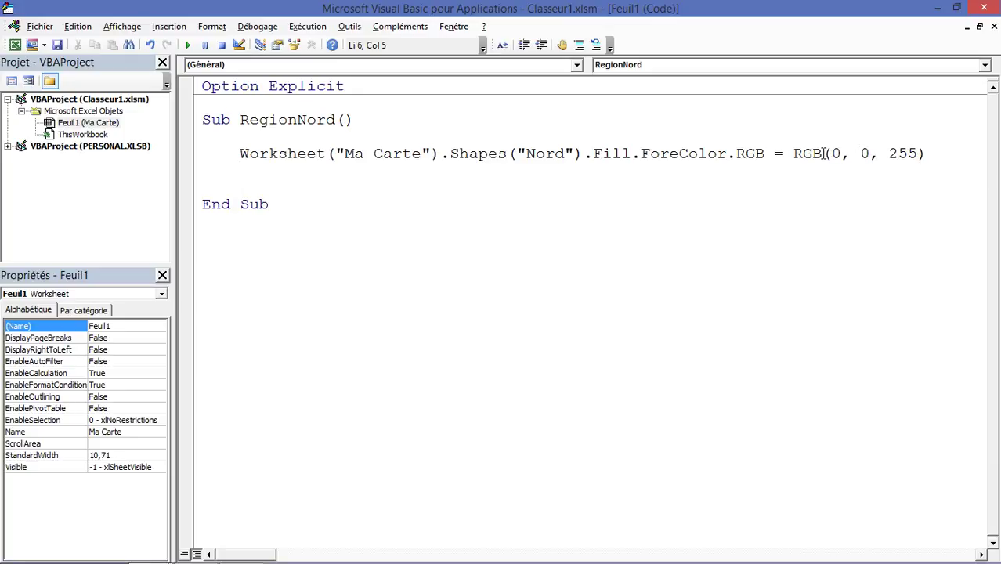
Draw a rounded rectangle below the region table on Ma Carte.
{"action": "left_click", "coordinate": [15, 47]}
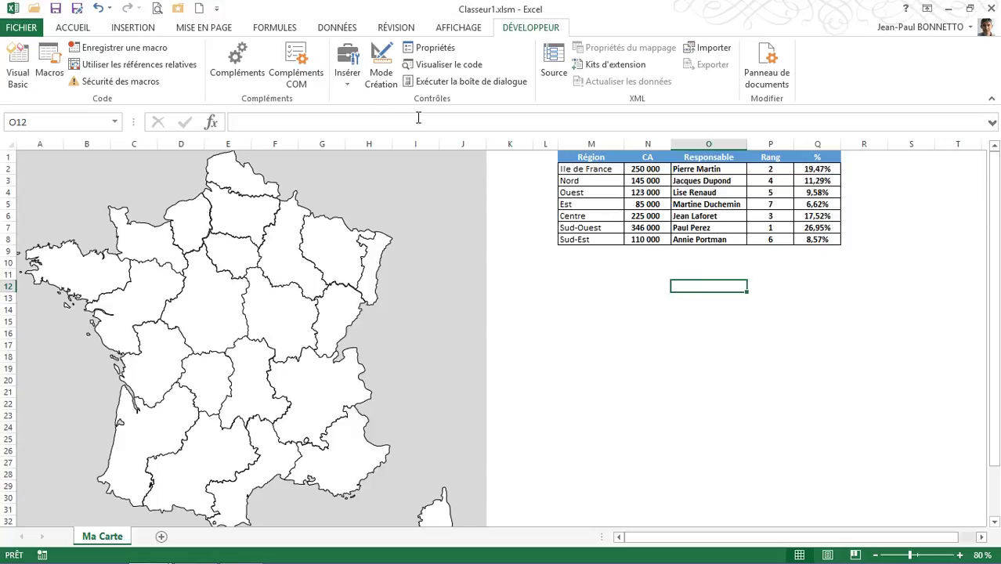
{"action": "left_click", "coordinate": [133, 30]}
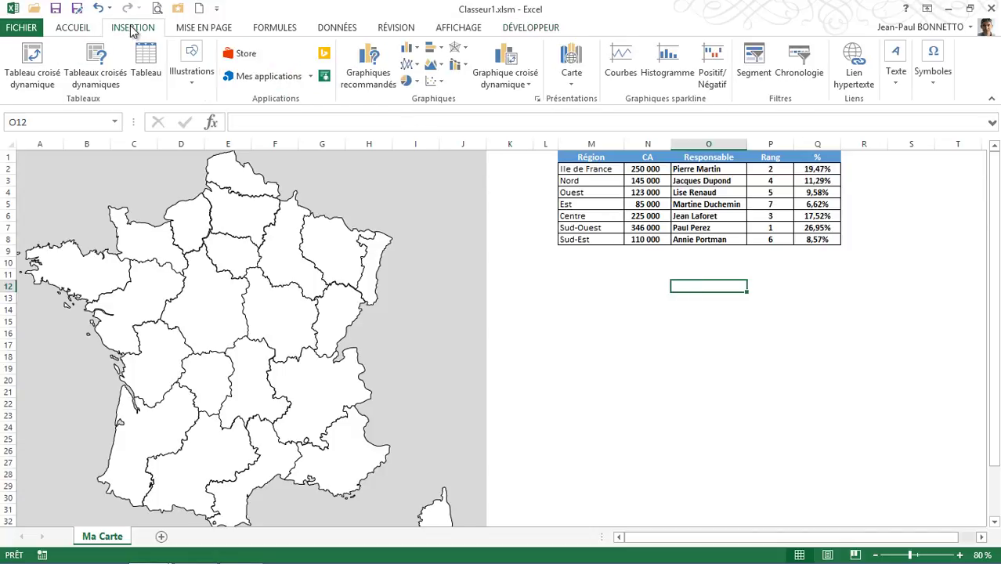
{"action": "left_click", "coordinate": [192, 77]}
{"action": "left_click", "coordinate": [252, 153]}
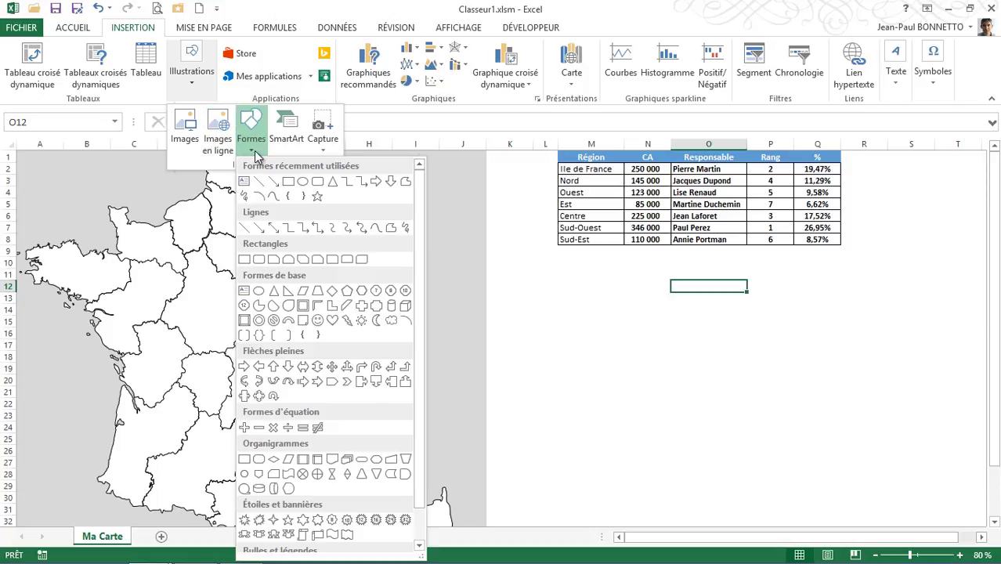
{"action": "left_click", "coordinate": [318, 183]}
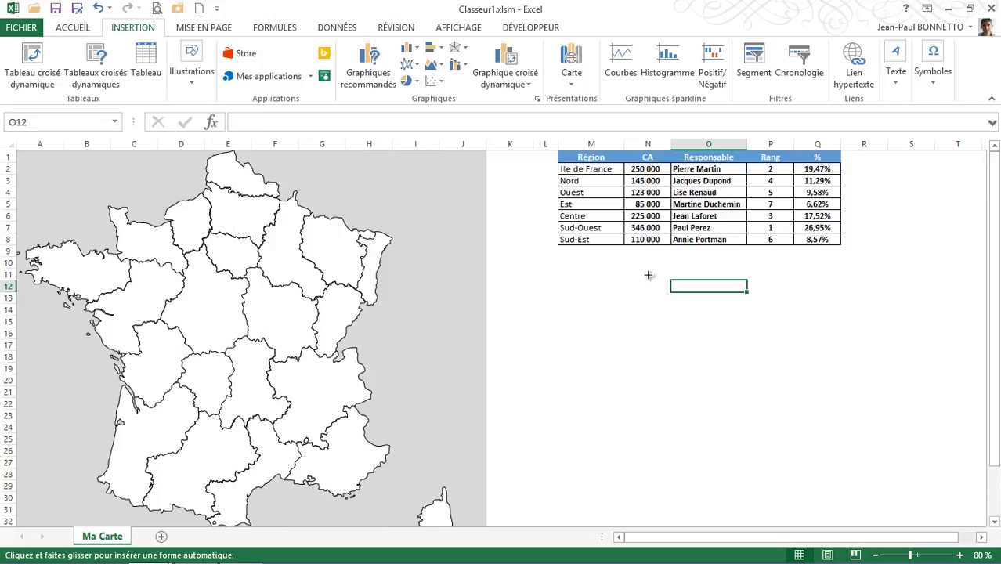
{"action": "left_click_drag", "start_coordinate": [645, 272], "coordinate": [752, 296]}
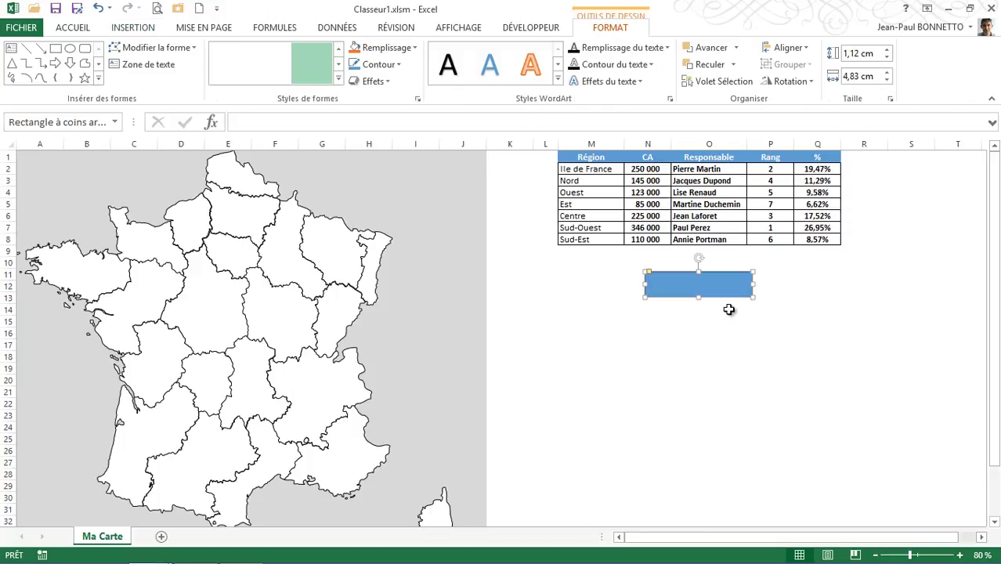
Apply the Effet intense – Orange style to the rectangle and label it 'Région NORD'.
{"action": "left_click", "coordinate": [337, 81]}
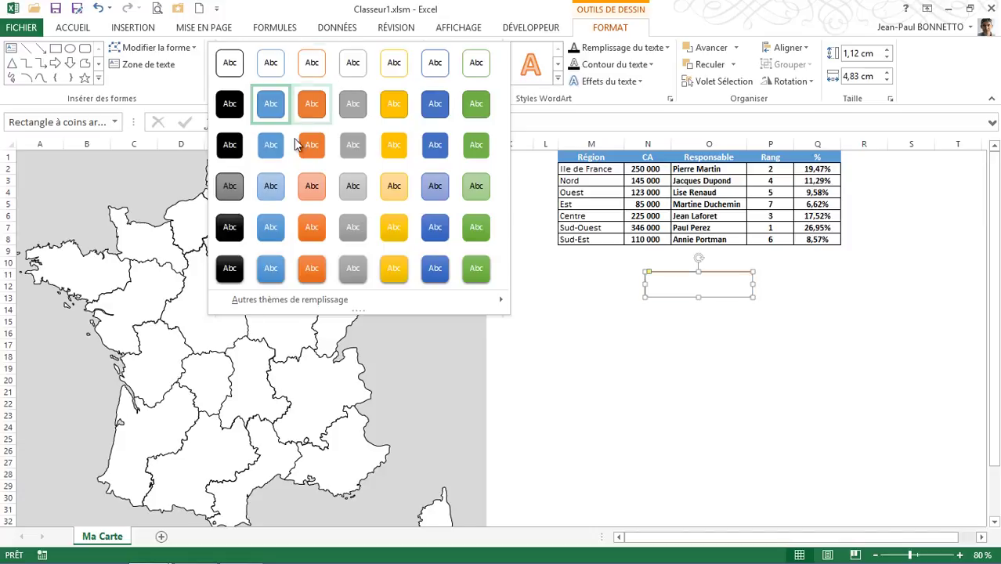
{"action": "left_click", "coordinate": [312, 270]}
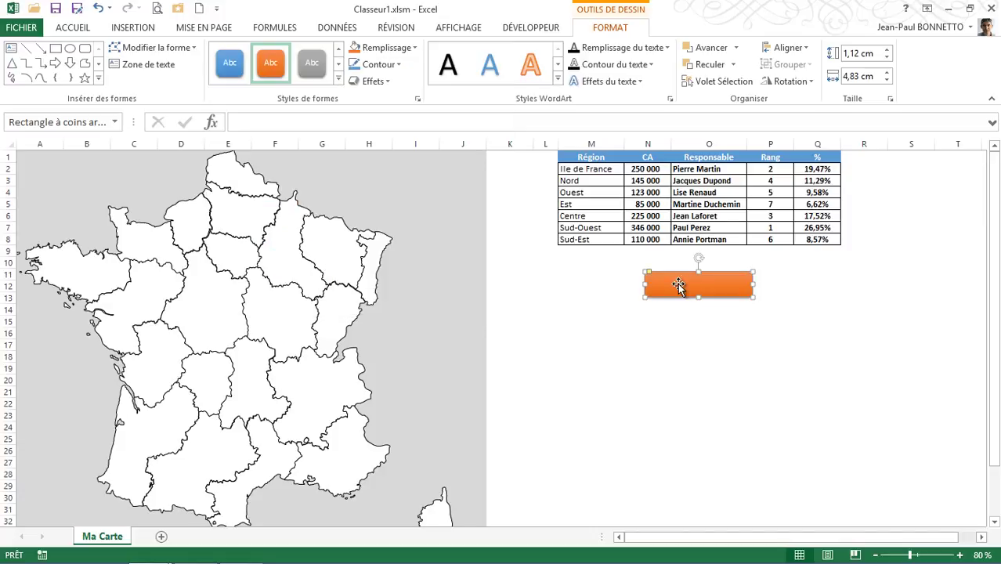
{"action": "type", "text": "Régio"}
{"action": "type", "text": "n NORD"}
{"action": "left_click", "coordinate": [728, 303]}
{"action": "left_click", "coordinate": [728, 302]}
Format the label centred both ways, bold, black and 16-point.
{"action": "left_click", "coordinate": [67, 29]}
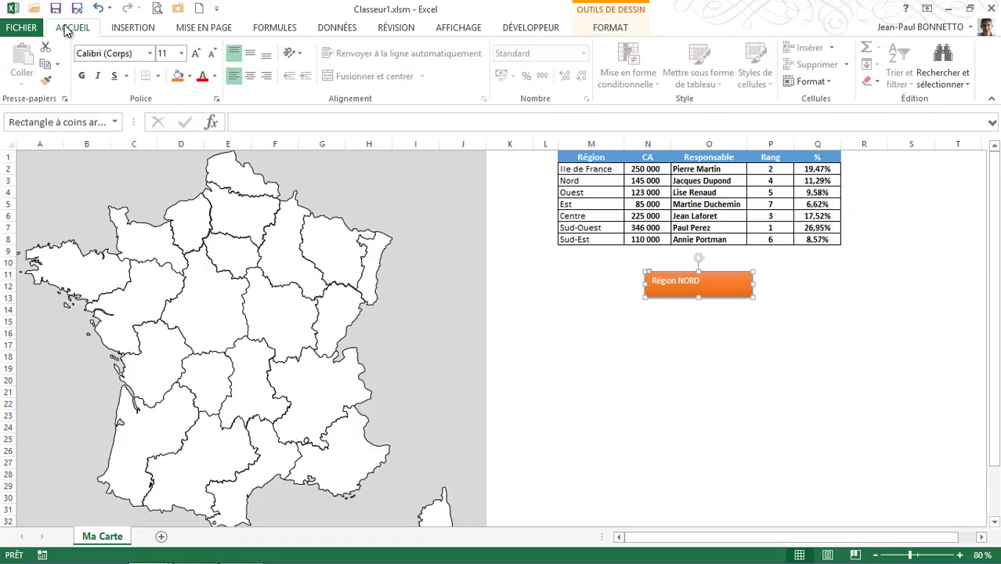
{"action": "left_click", "coordinate": [250, 52]}
{"action": "left_click", "coordinate": [250, 76]}
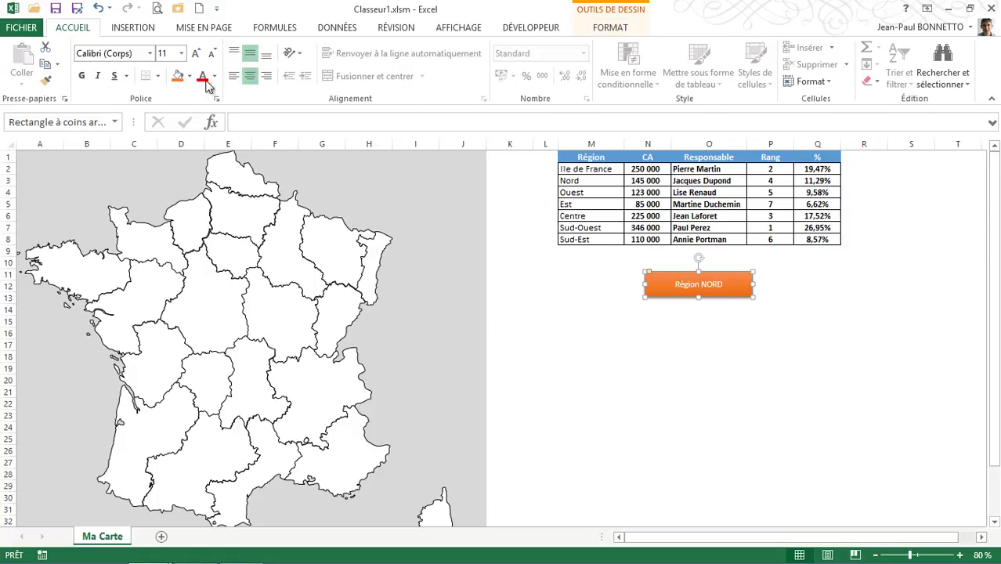
{"action": "left_click", "coordinate": [81, 75]}
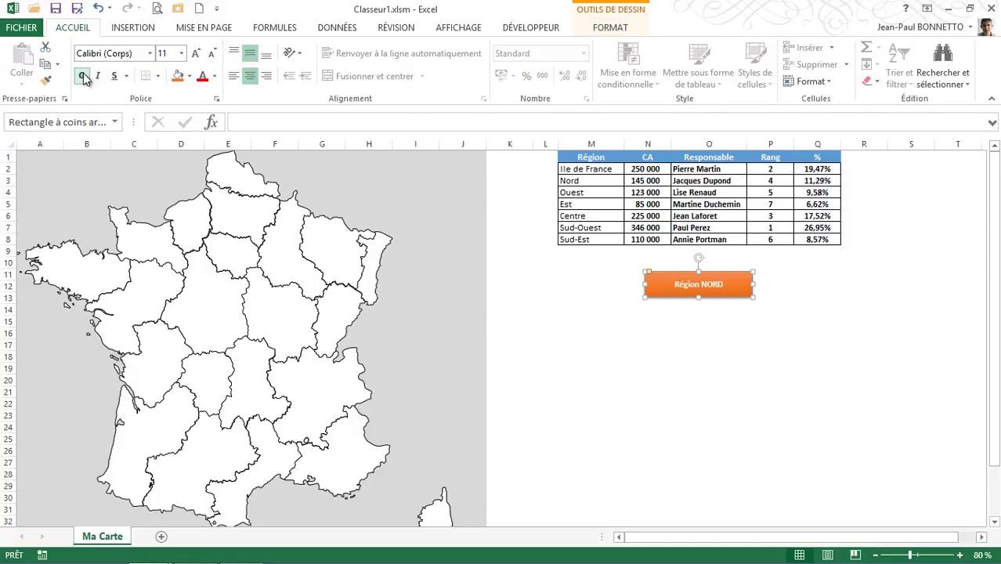
{"action": "left_click", "coordinate": [215, 76]}
{"action": "left_click", "coordinate": [216, 128]}
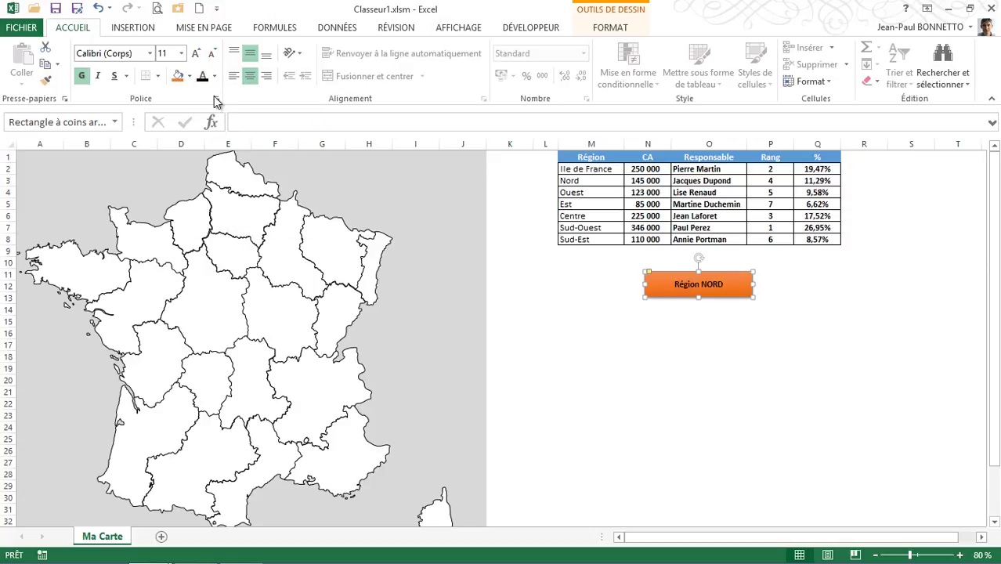
{"action": "left_click", "coordinate": [196, 54]}
{"action": "left_click", "coordinate": [196, 55]}
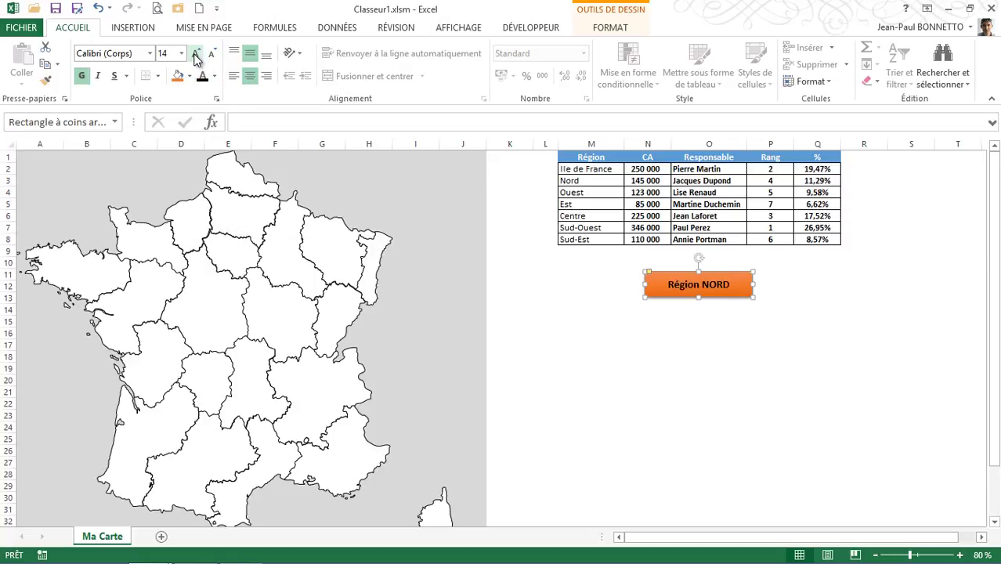
{"action": "left_click", "coordinate": [196, 55]}
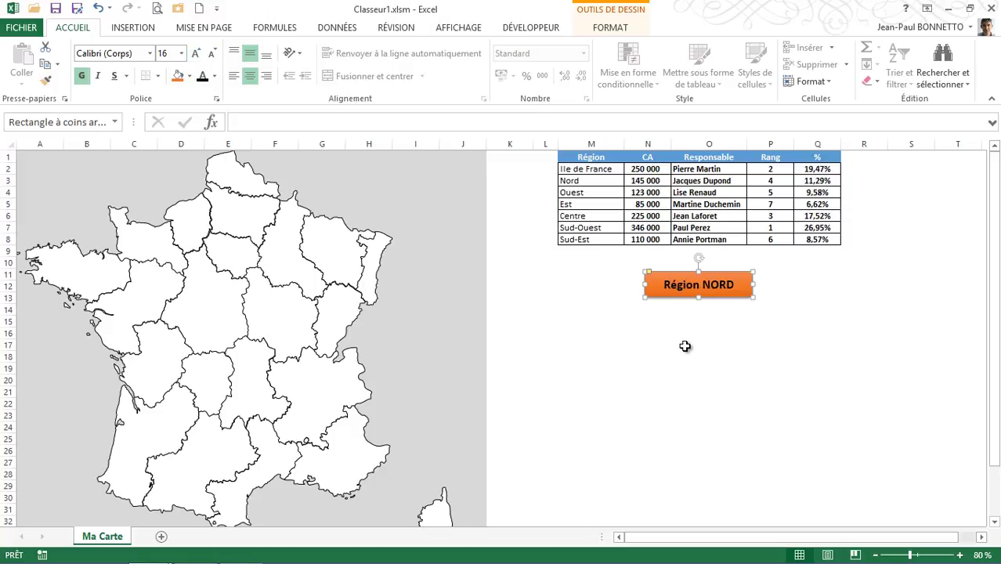
{"action": "left_click", "coordinate": [686, 344]}
Check the Nord map shape's name, then deselect it.
{"action": "left_click", "coordinate": [684, 296]}
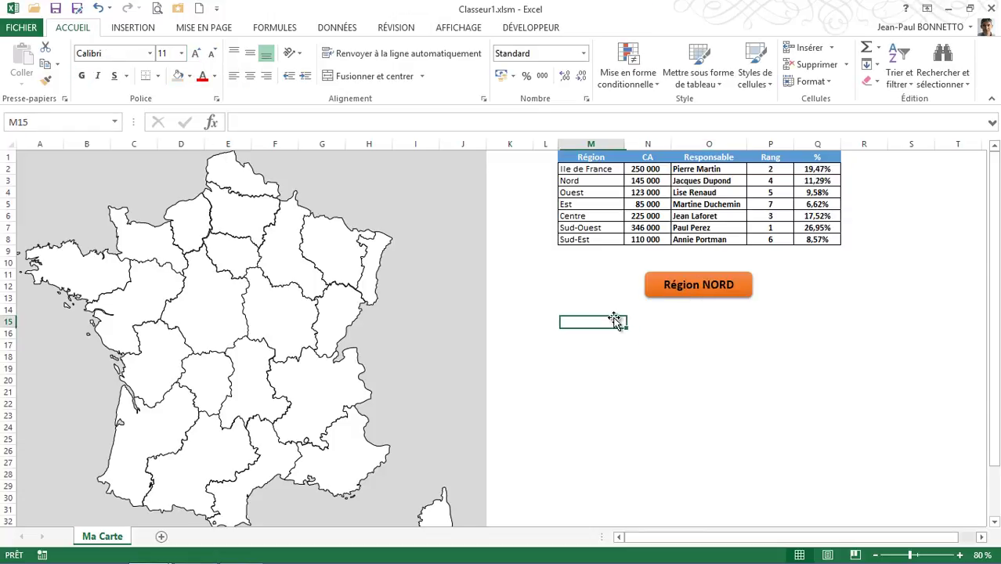
{"action": "left_click", "coordinate": [742, 323]}
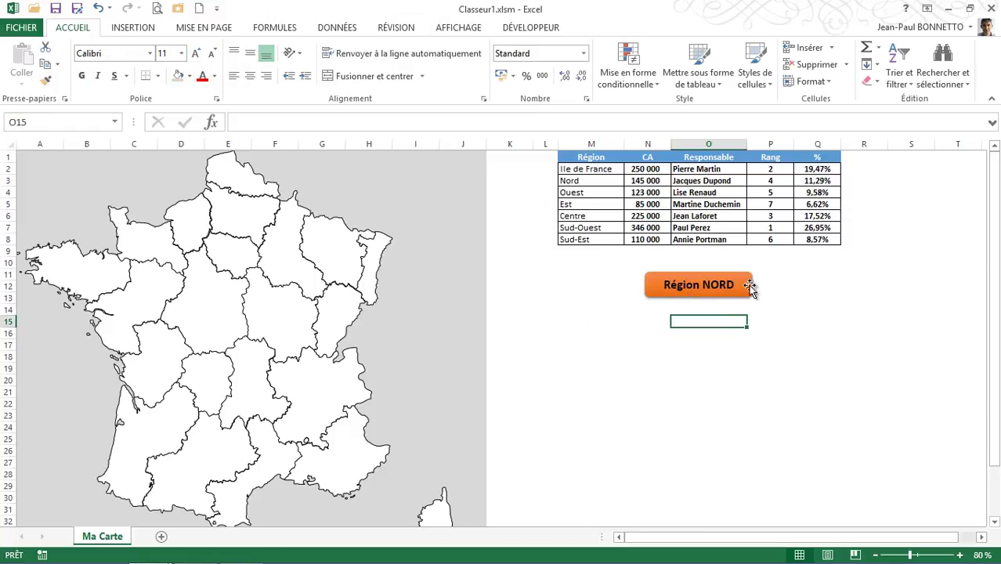
{"action": "left_click", "coordinate": [709, 291], "text": "ctrl"}
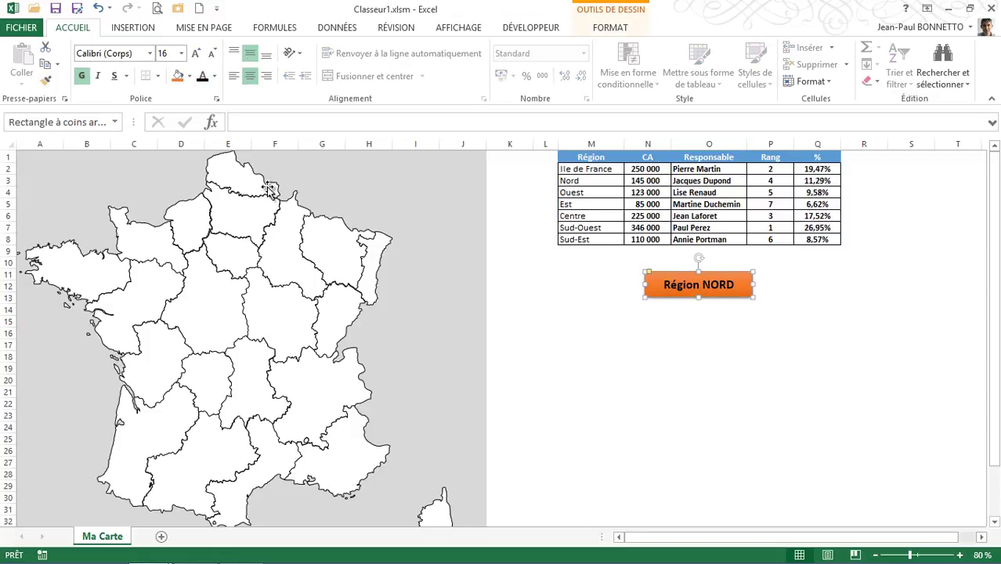
{"action": "left_click", "coordinate": [239, 205]}
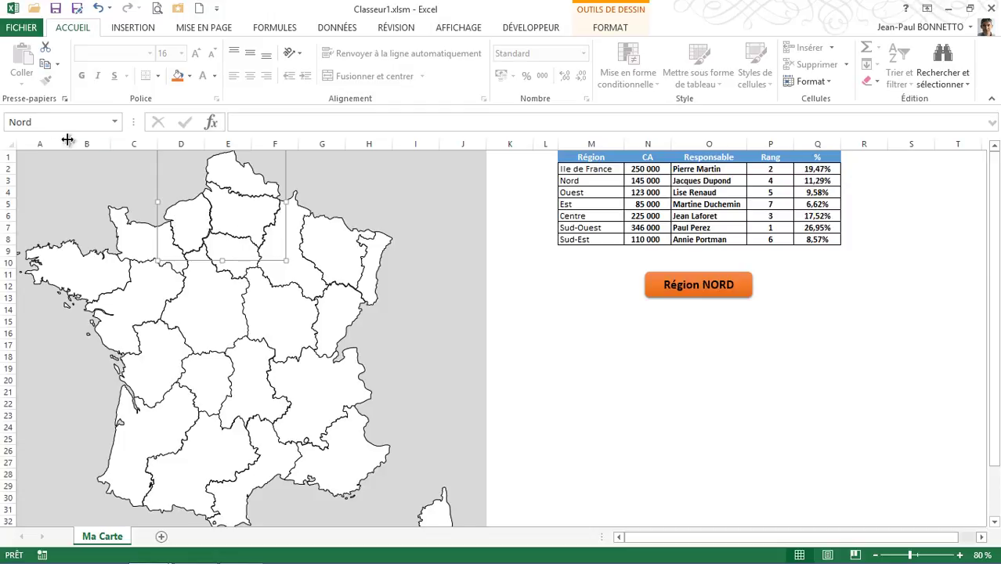
{"action": "left_click", "coordinate": [692, 320]}
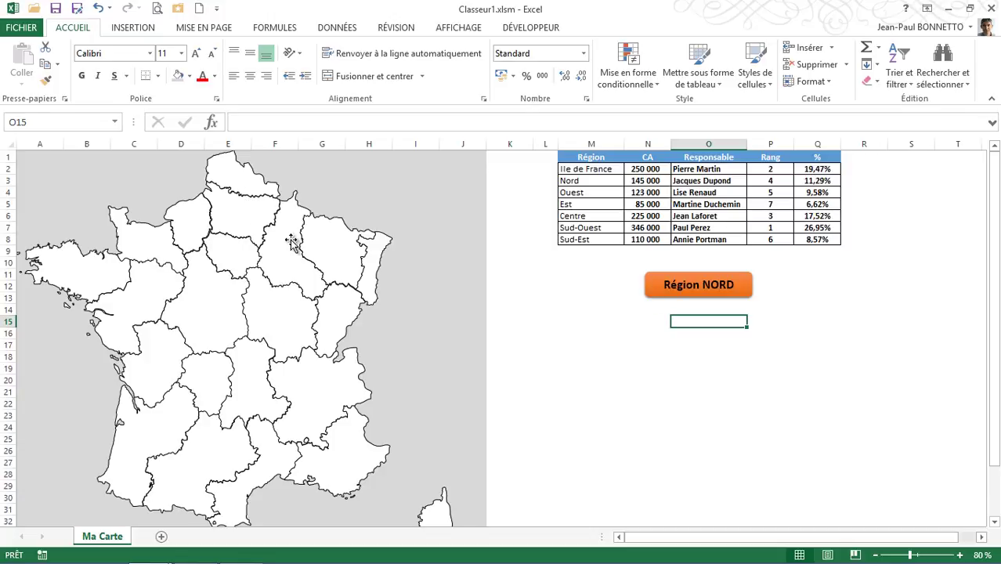
Assign Feuil1.RegionNord from Ce classeur to the Région NORD button.
{"action": "right_click", "coordinate": [706, 287]}
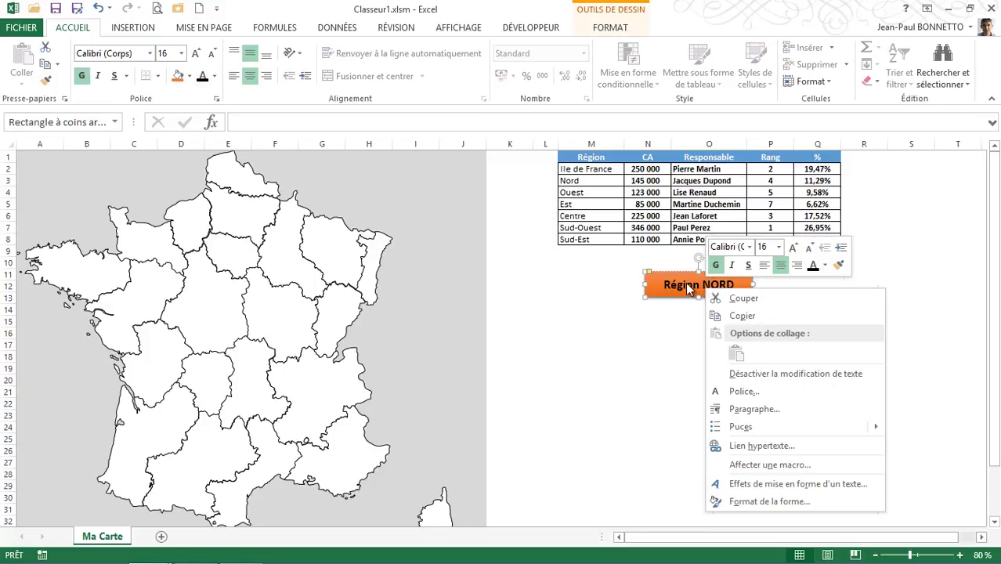
{"action": "left_click", "coordinate": [769, 465]}
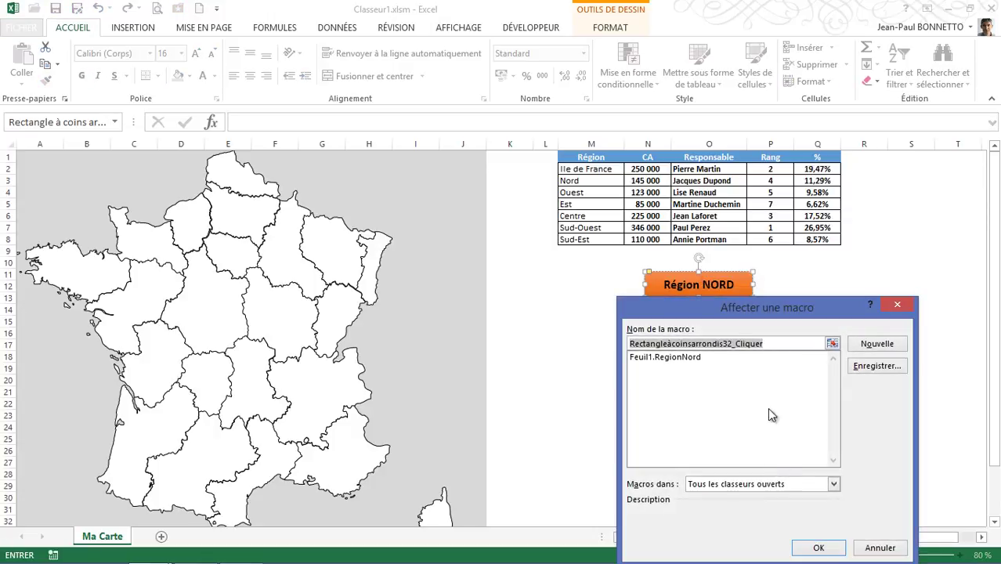
{"action": "left_click", "coordinate": [653, 357]}
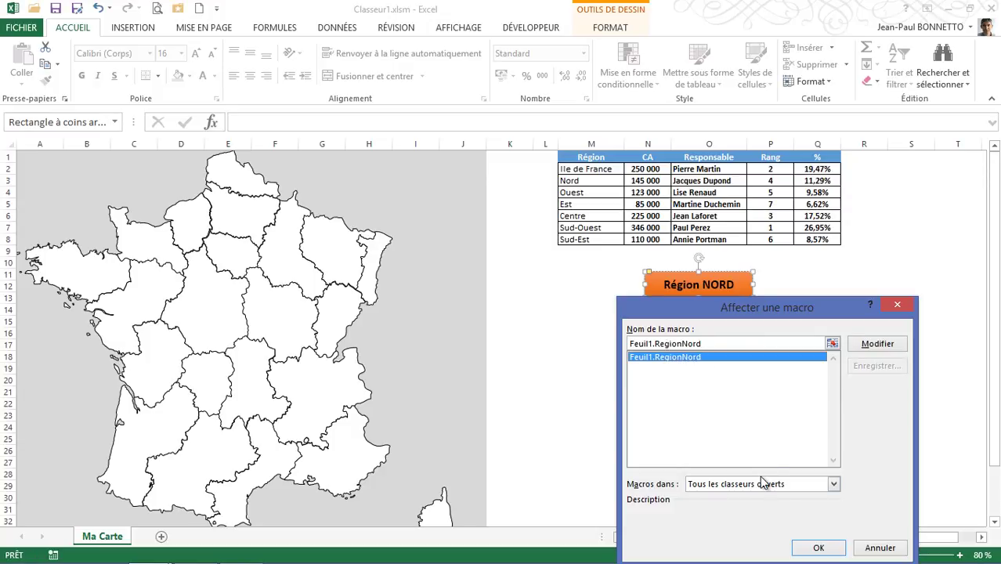
{"action": "left_click", "coordinate": [833, 484]}
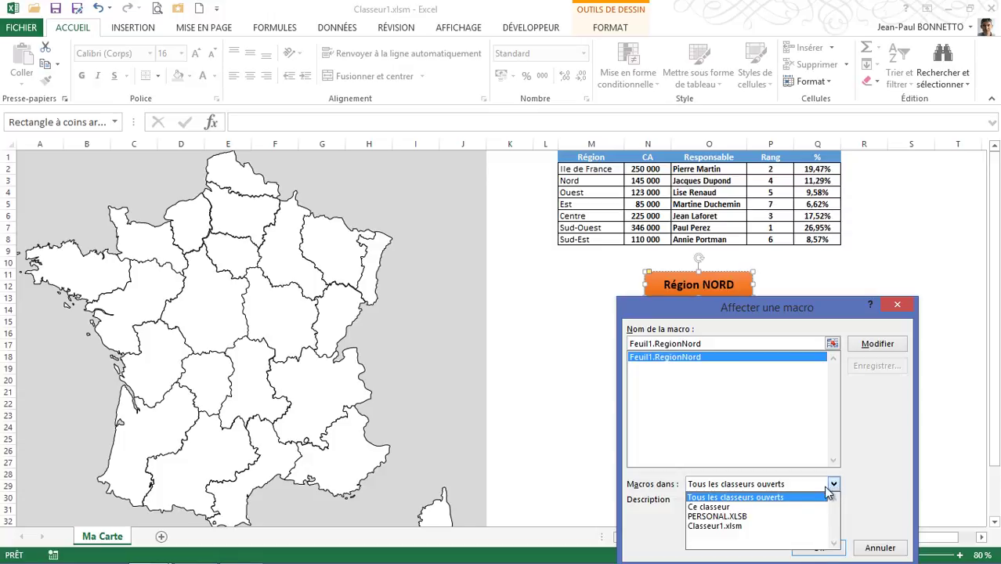
{"action": "left_click", "coordinate": [728, 508]}
{"action": "left_click", "coordinate": [664, 357]}
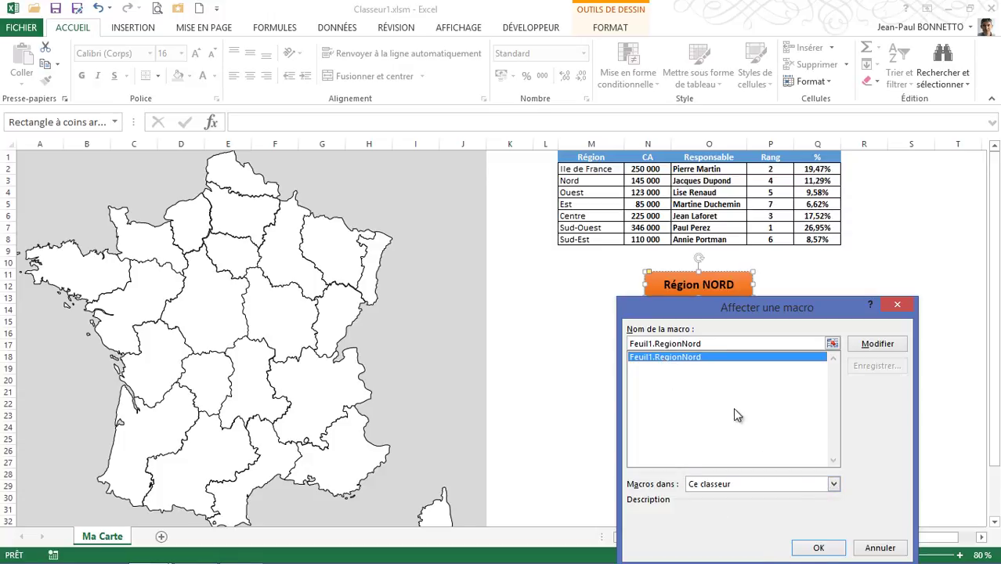
{"action": "left_click", "coordinate": [818, 549]}
{"action": "left_click", "coordinate": [797, 365]}
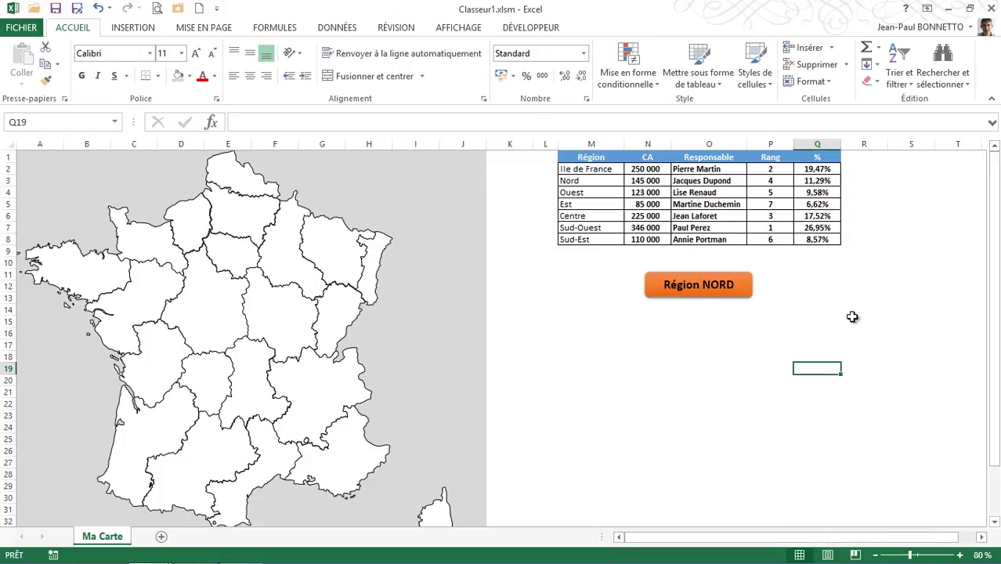
Test the Région NORD button, dismiss the compile error and inspect the Worksheet call.
{"action": "left_click", "coordinate": [701, 292]}
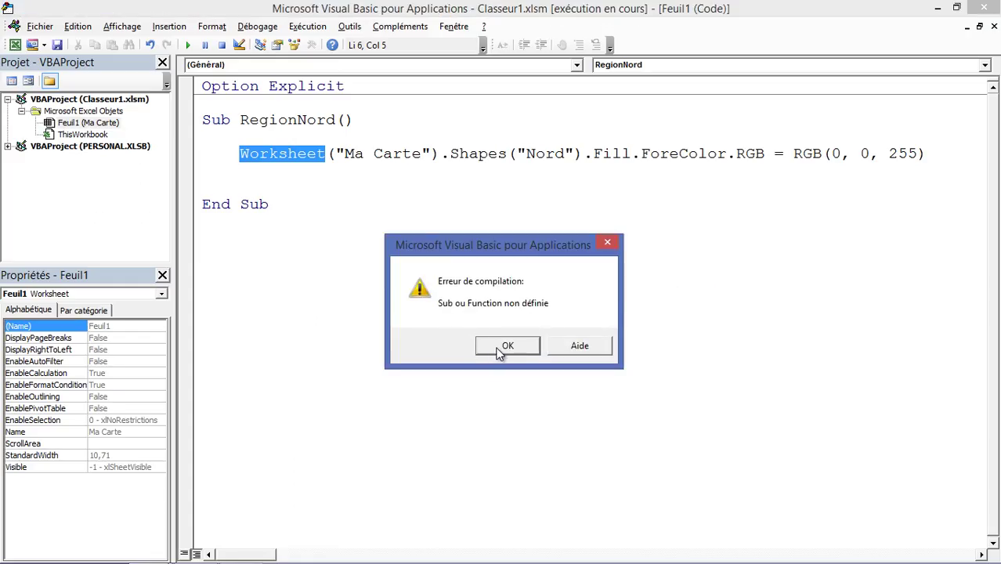
{"action": "left_click", "coordinate": [502, 347]}
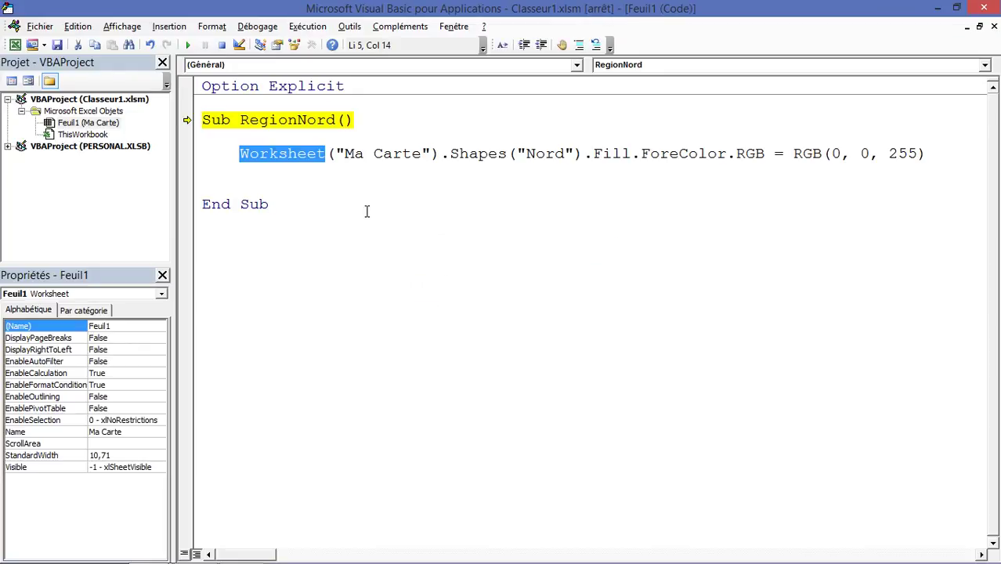
{"action": "left_click", "coordinate": [321, 154]}
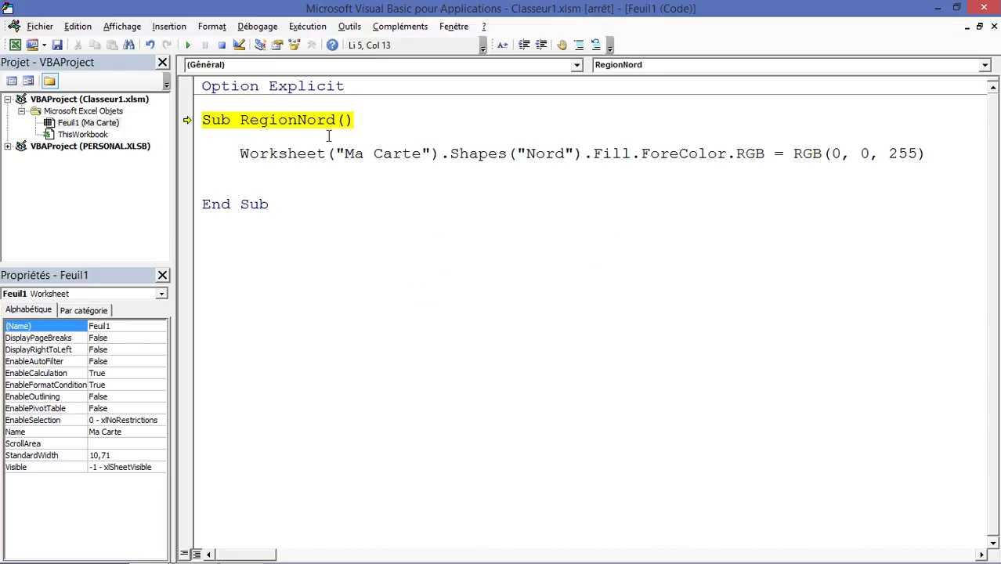
{"action": "left_click", "coordinate": [345, 153]}
Tidy the blank lines above End Sub in RegionNord.
{"action": "key", "text": "Delete"}
{"action": "left_click", "coordinate": [214, 174]}
{"action": "key", "text": "BackSpace"}
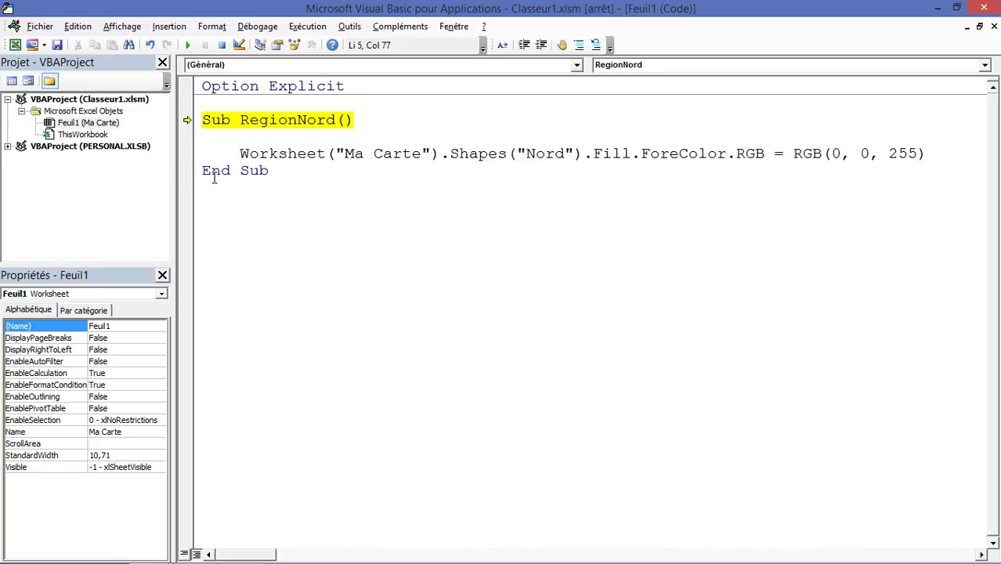
{"action": "left_click", "coordinate": [203, 171]}
{"action": "key", "text": "Return"}
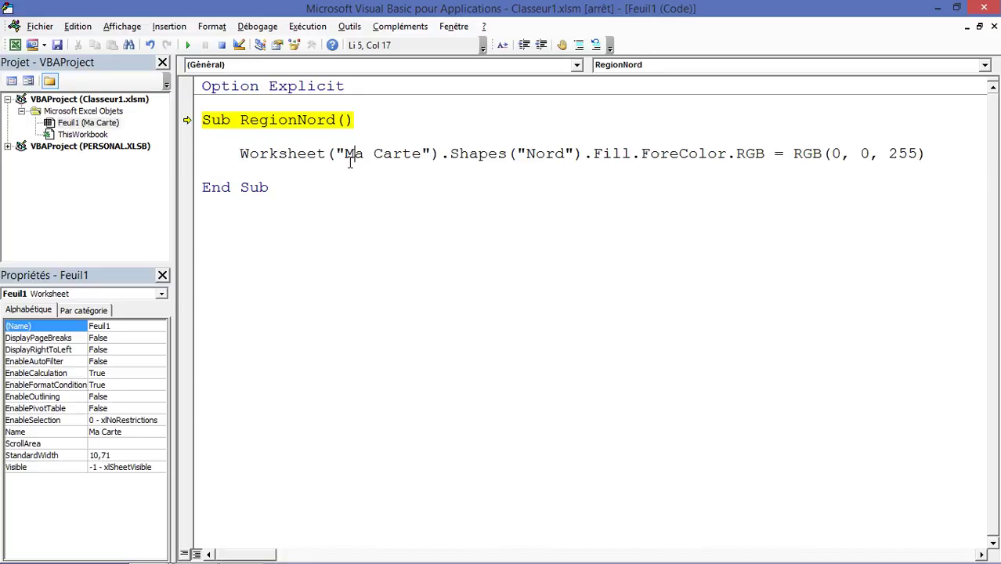
{"action": "left_click", "coordinate": [318, 154]}
{"action": "left_click", "coordinate": [323, 154]}
Check cells N5 and M1 on Ma Carte, then open Visual Basic from Développeur.
{"action": "left_click", "coordinate": [15, 47]}
{"action": "left_click", "coordinate": [419, 220]}
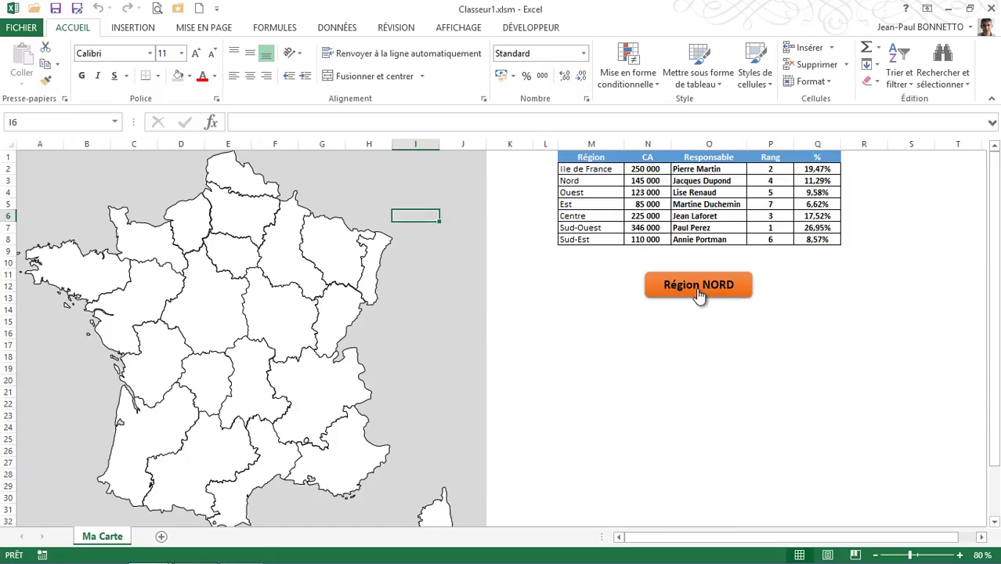
{"action": "left_click", "coordinate": [427, 252]}
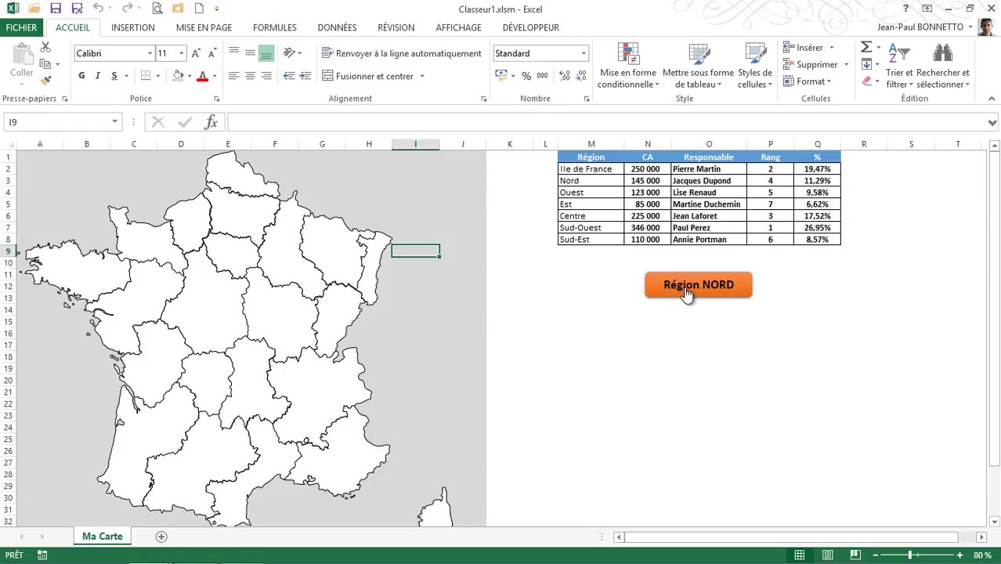
{"action": "left_click", "coordinate": [662, 204]}
{"action": "left_click", "coordinate": [588, 155]}
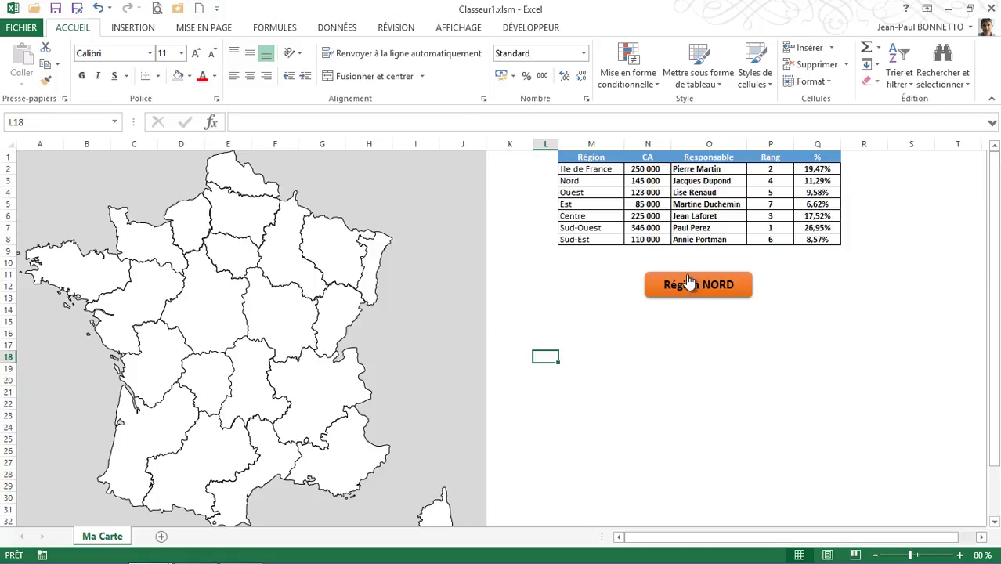
{"action": "left_click", "coordinate": [529, 28]}
{"action": "left_click", "coordinate": [17, 64]}
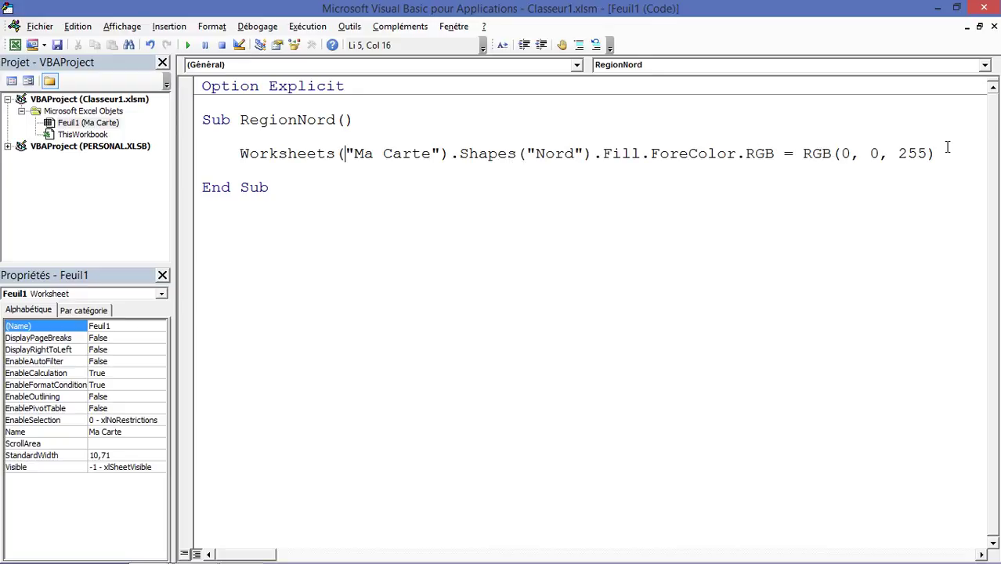
Reassign Feuil1.RegionNord to the Région NORD button and click it to fill Nord blue.
{"action": "left_click", "coordinate": [16, 47]}
{"action": "left_click", "coordinate": [675, 344]}
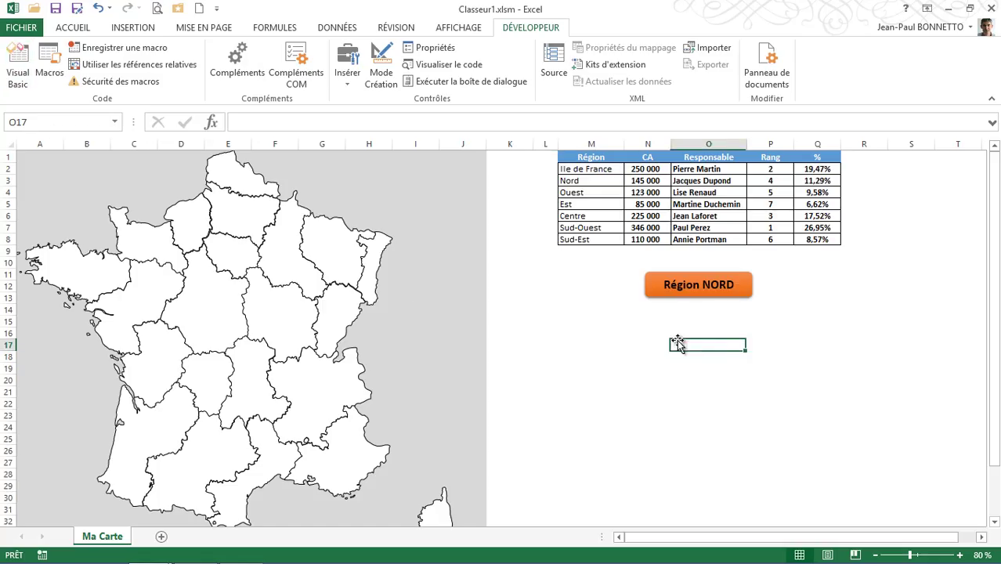
{"action": "right_click", "coordinate": [701, 292]}
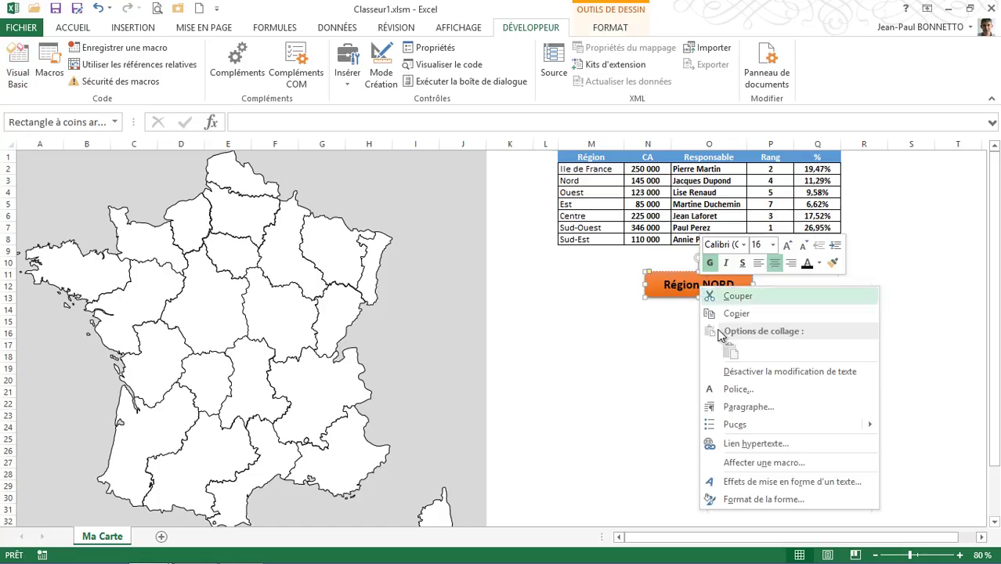
{"action": "left_click", "coordinate": [752, 521]}
{"action": "left_click", "coordinate": [655, 356]}
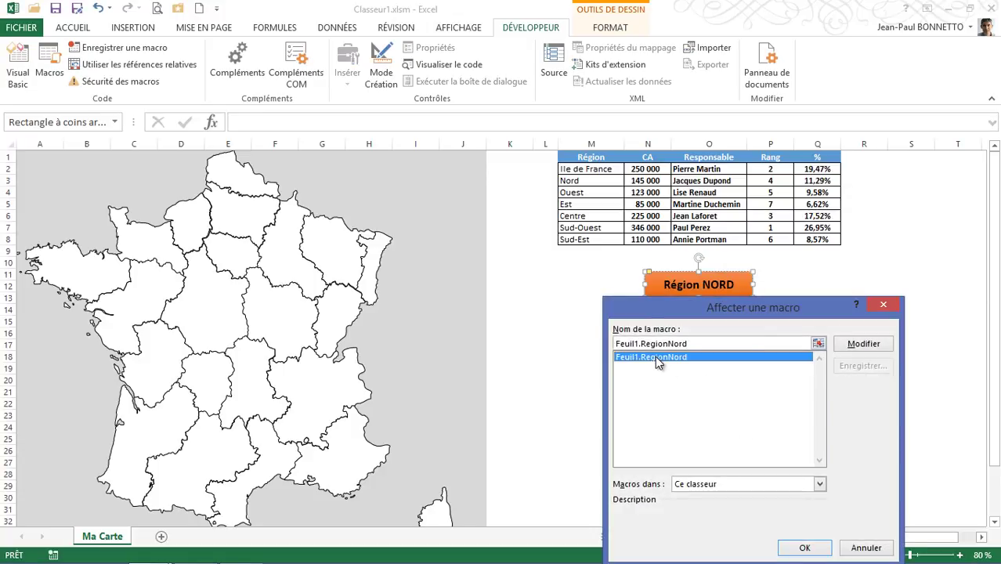
{"action": "left_click", "coordinate": [807, 549]}
{"action": "left_click", "coordinate": [647, 358]}
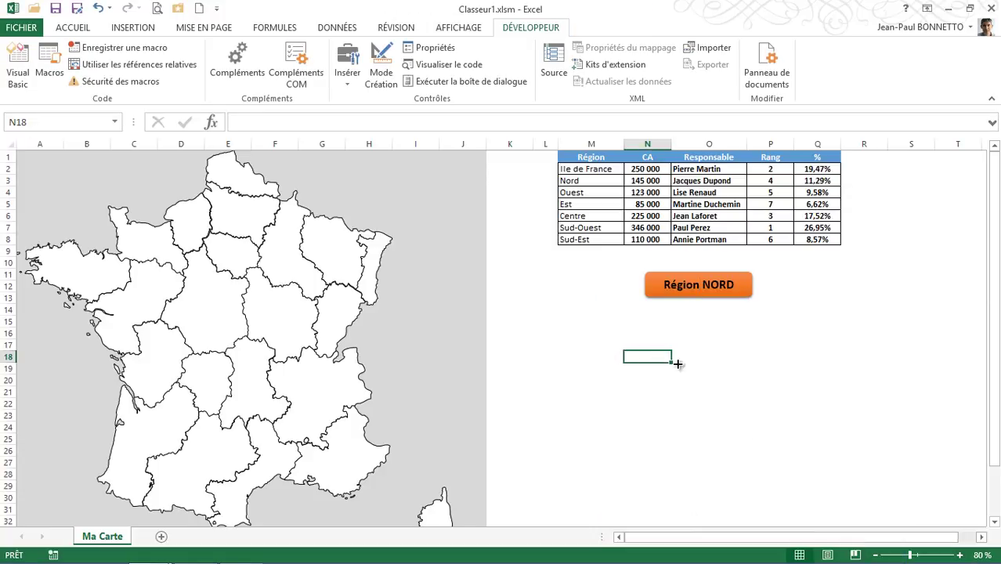
{"action": "left_click", "coordinate": [708, 292]}
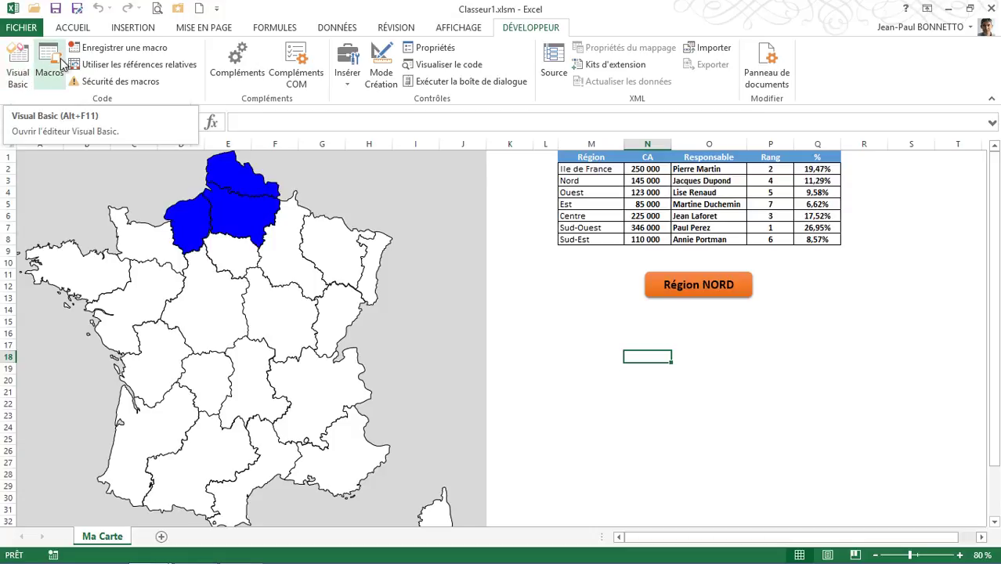
Start a new range(" line after the Worksheets statement and check the Nord row M3:Q3.
{"action": "left_click", "coordinate": [19, 72]}
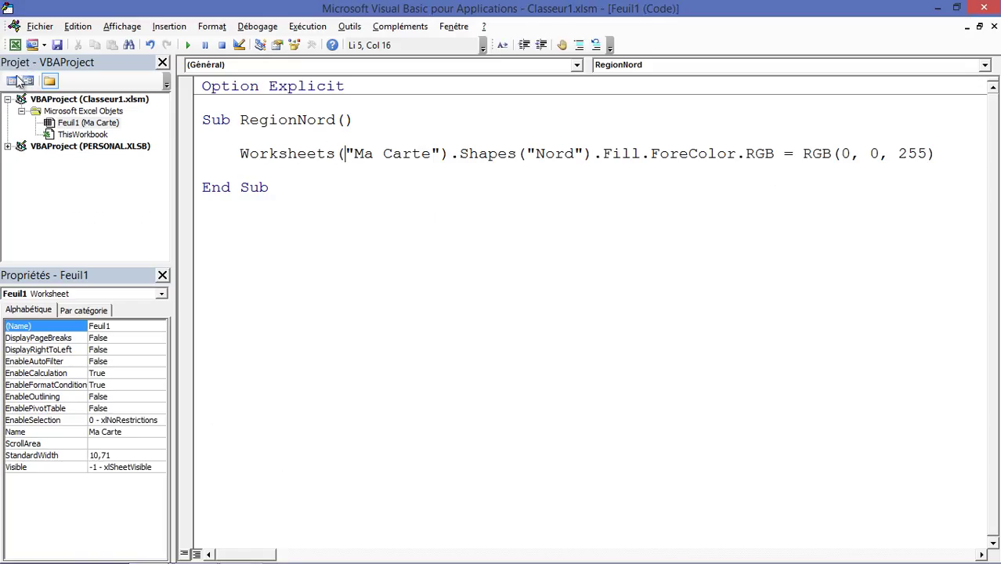
{"action": "left_click", "coordinate": [950, 150]}
{"action": "key", "text": "Return"}
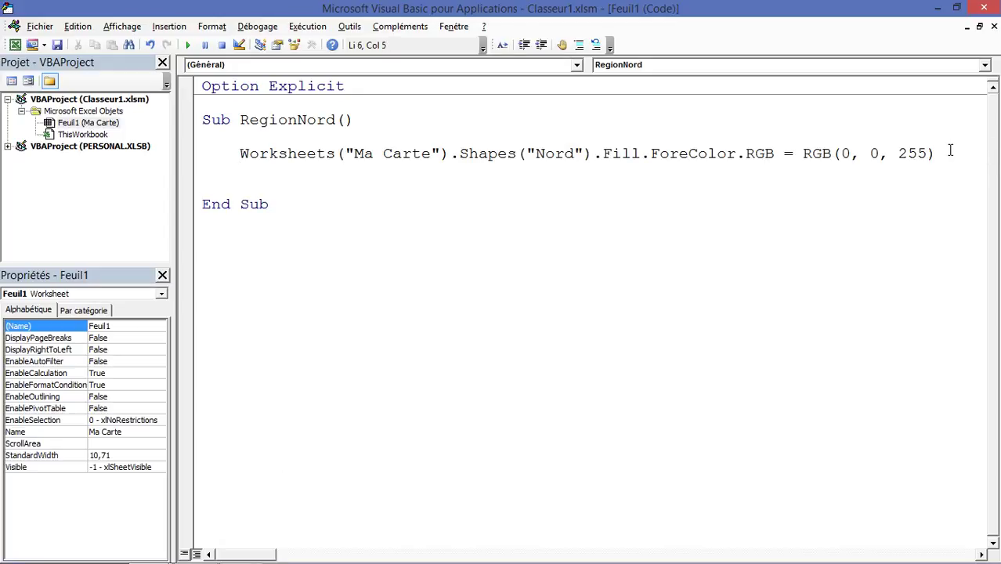
{"action": "type", "text": "range("}
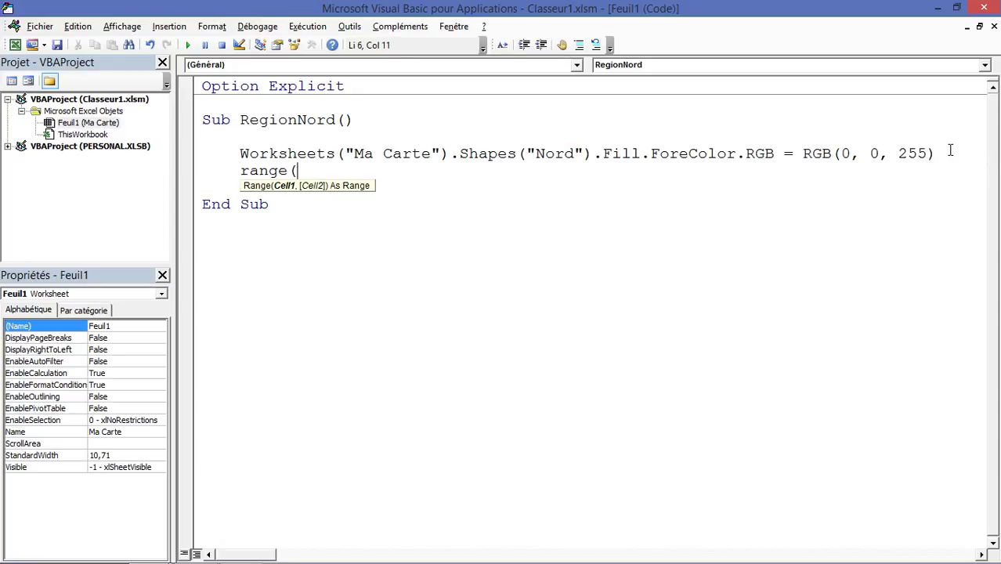
{"action": "type", "text": "\""}
{"action": "left_click", "coordinate": [16, 45]}
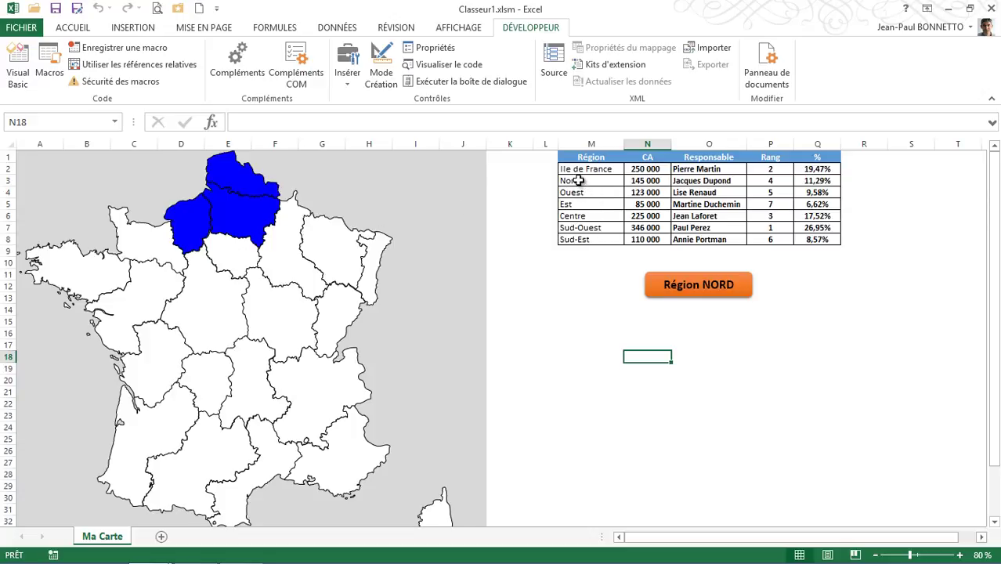
{"action": "left_click", "coordinate": [581, 179]}
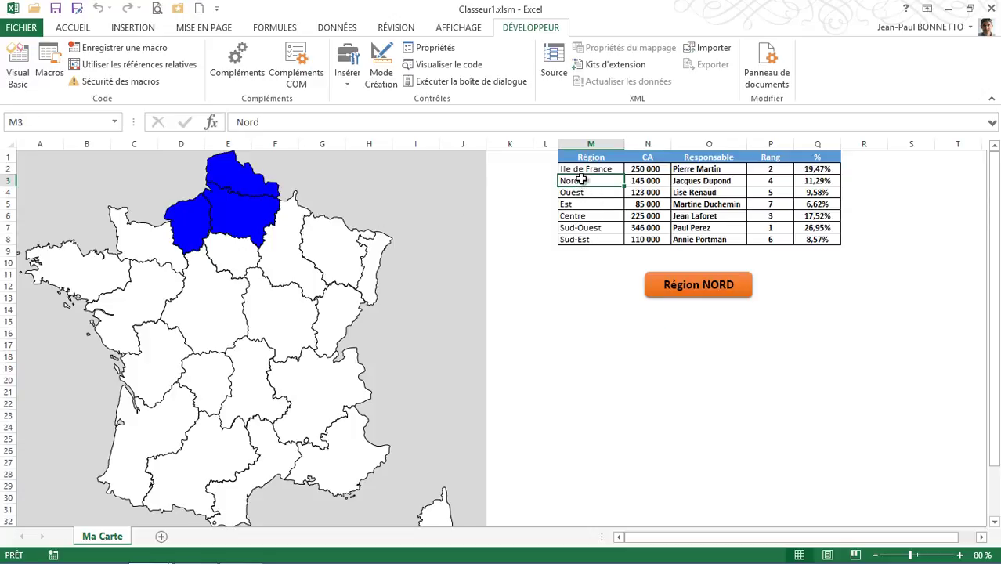
{"action": "left_click_drag", "start_coordinate": [581, 180], "coordinate": [807, 183]}
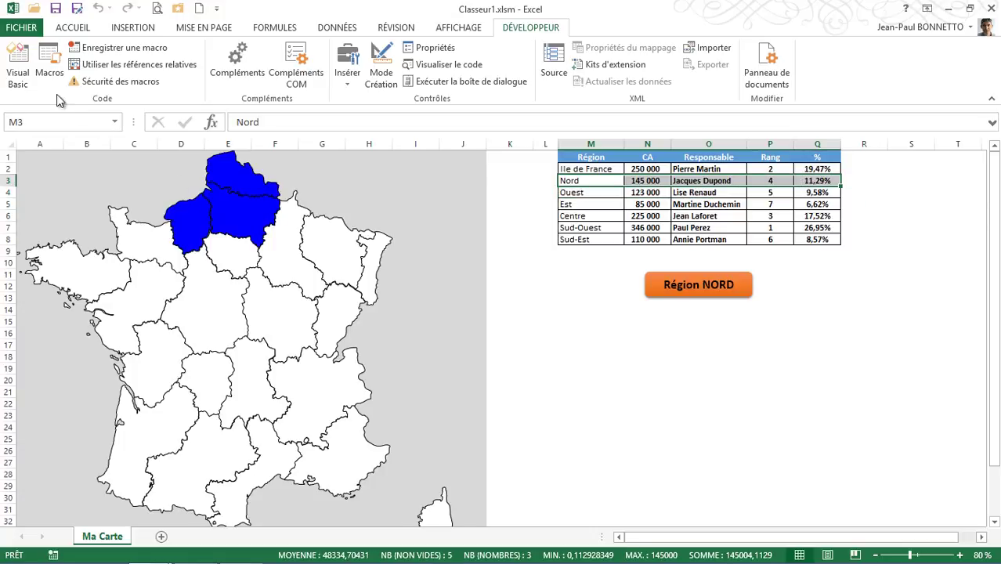
{"action": "left_click", "coordinate": [17, 64]}
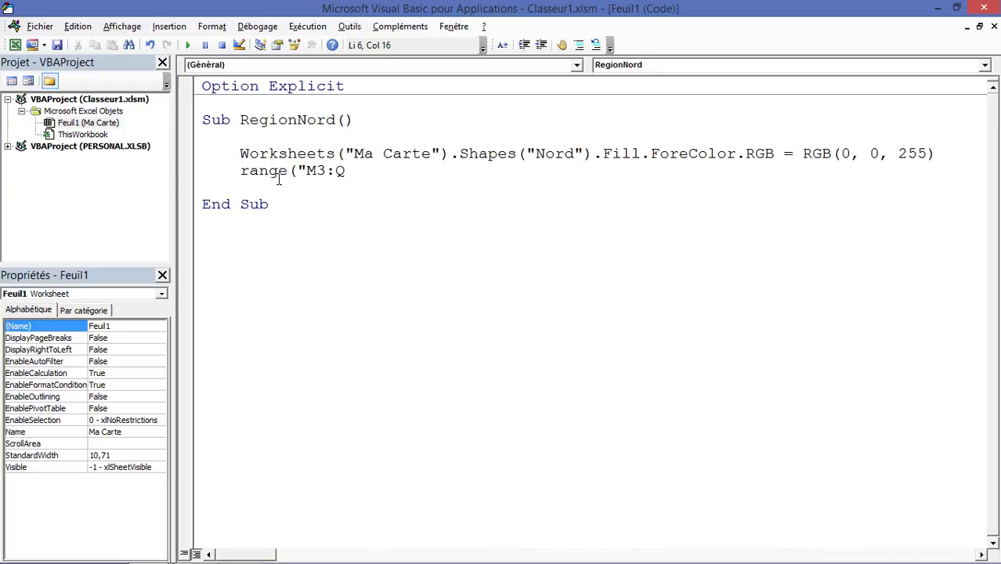
Complete the line as Range("M3:Q3").Interior.ColorIndex = 46.
{"action": "type", "text": "3\")"}
{"action": "type", "text": "."}
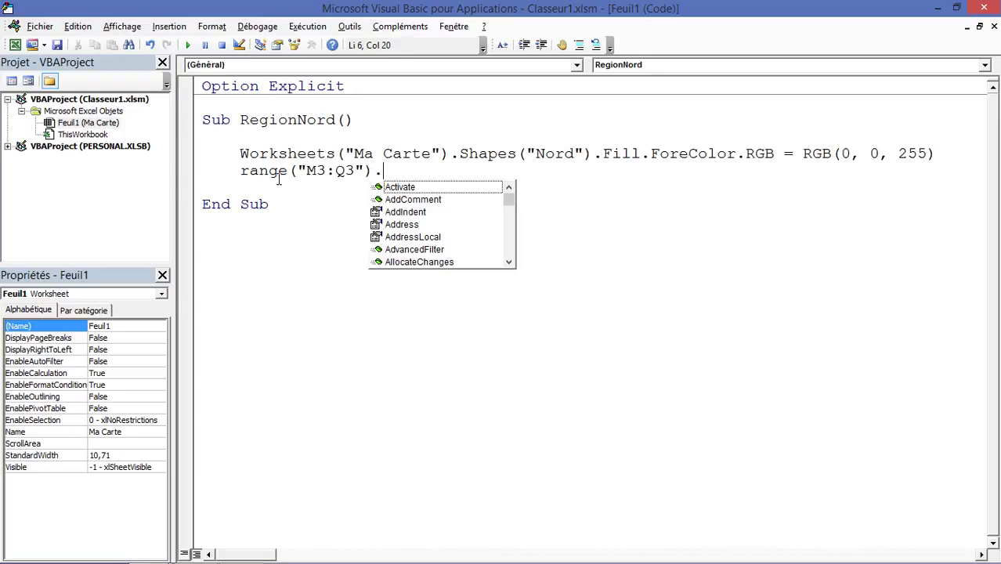
{"action": "type", "text": "int"}
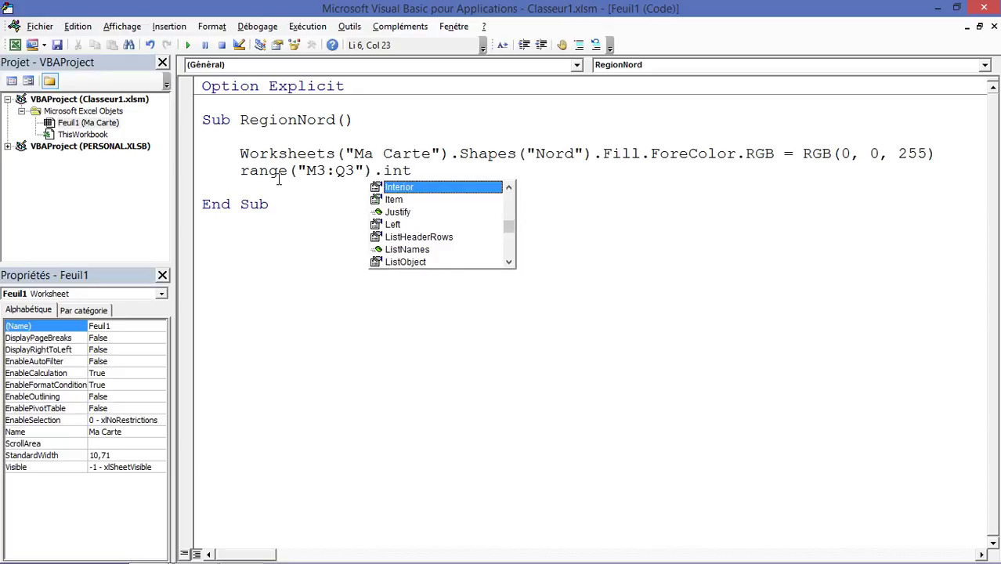
{"action": "key", "text": "Tab"}
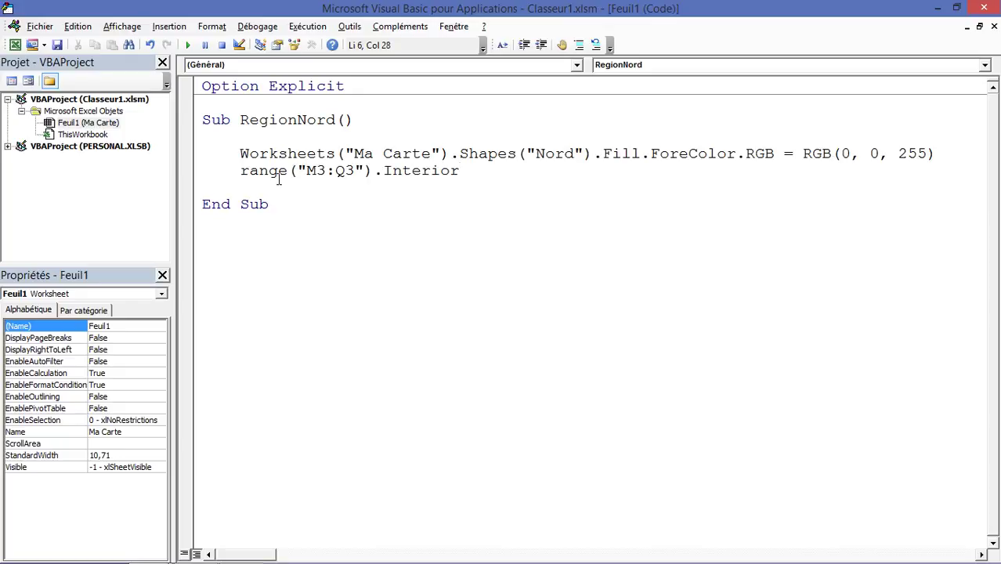
{"action": "type", "text": "."}
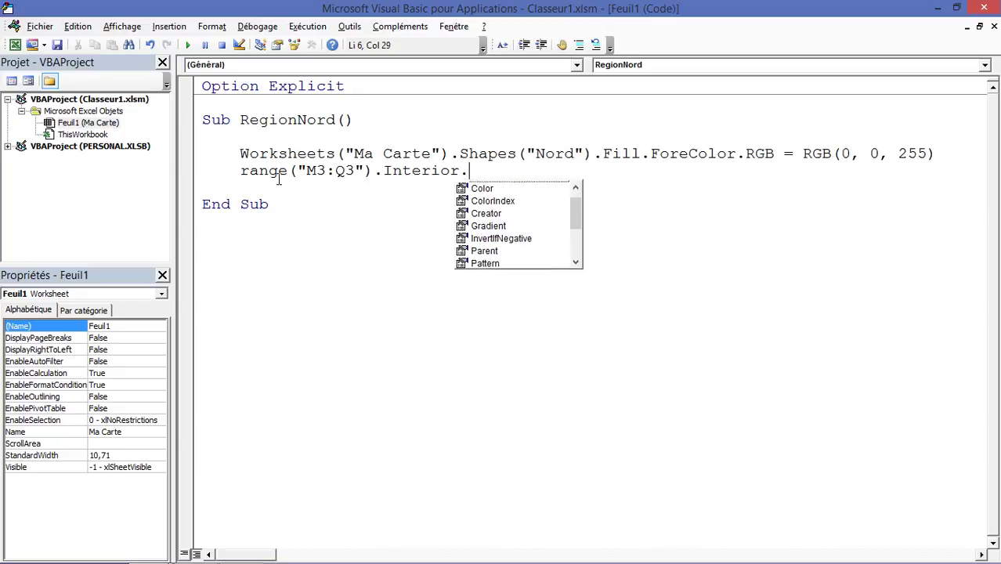
{"action": "type", "text": "col"}
{"action": "key", "text": "Down"}
{"action": "key", "text": "Tab"}
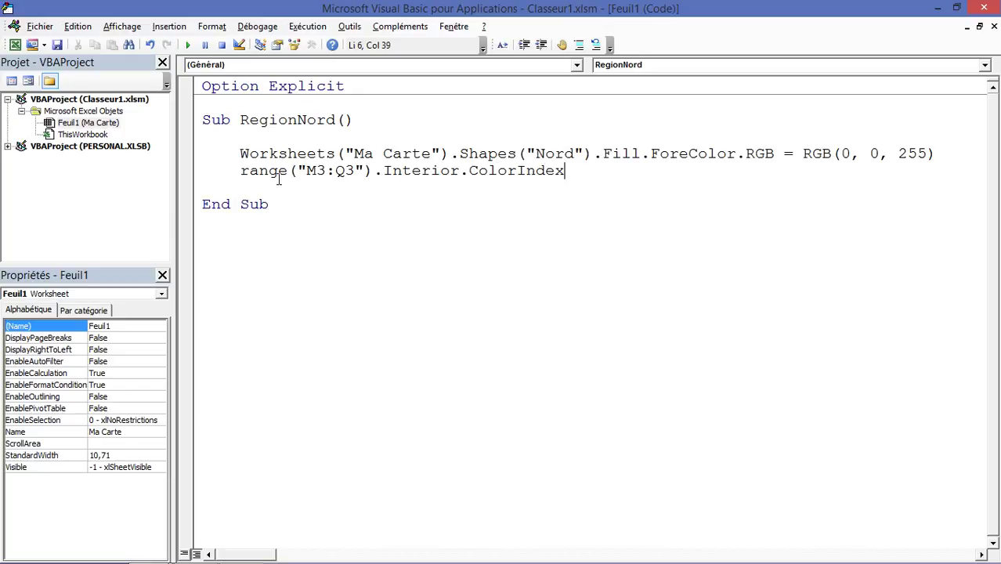
{"action": "type", "text": "= "}
{"action": "type", "text": "46"}
{"action": "left_click", "coordinate": [447, 202]}
{"action": "left_click", "coordinate": [623, 171]}
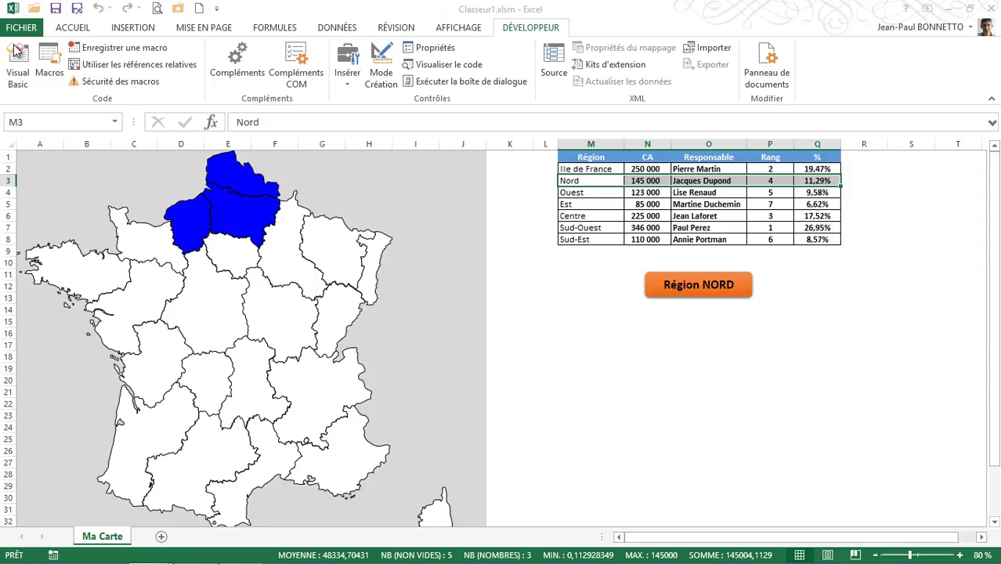
Run Région NORD to shade row M3:Q3, then select the western shape to read its name.
{"action": "left_click", "coordinate": [15, 45]}
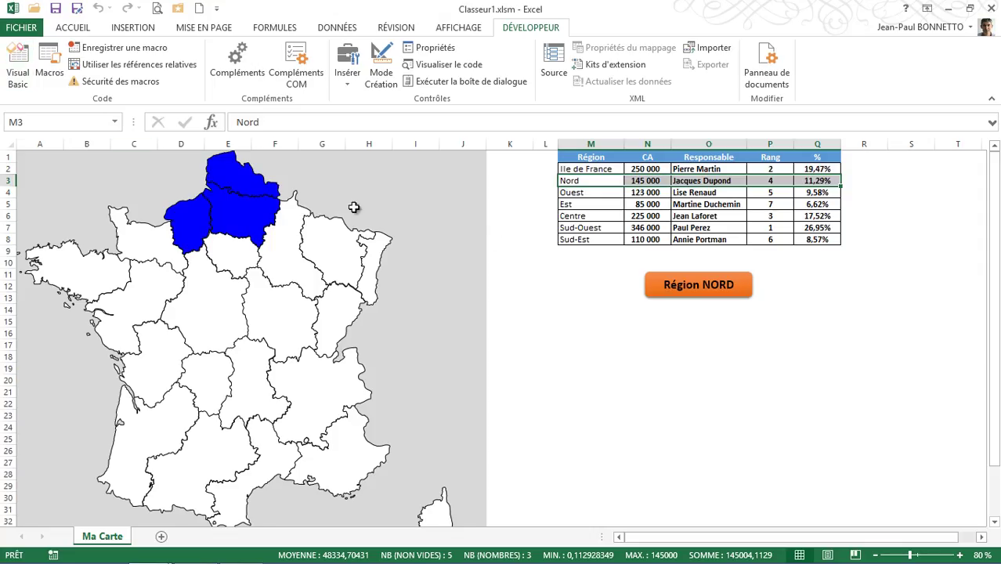
{"action": "left_click", "coordinate": [711, 286]}
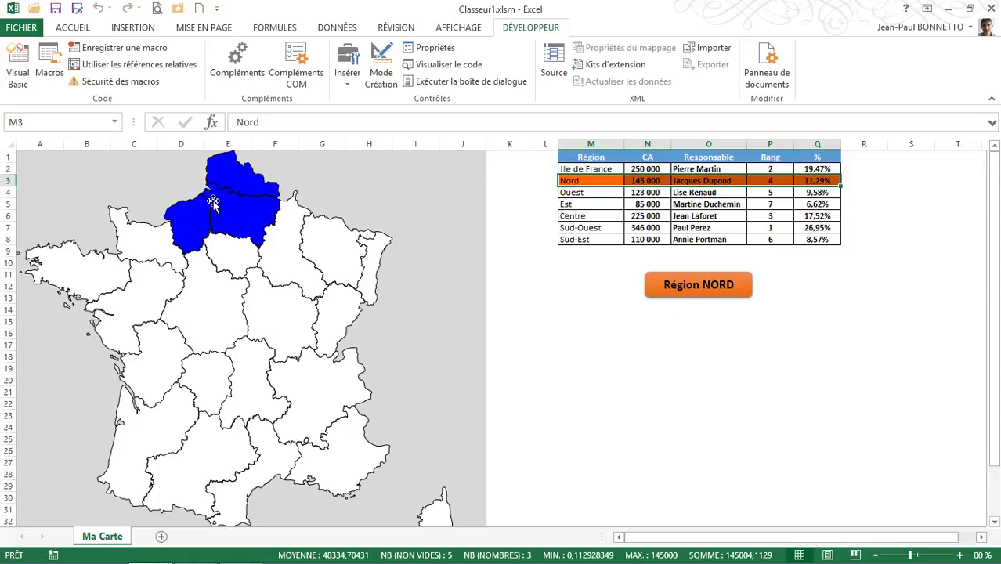
{"action": "left_click", "coordinate": [823, 182]}
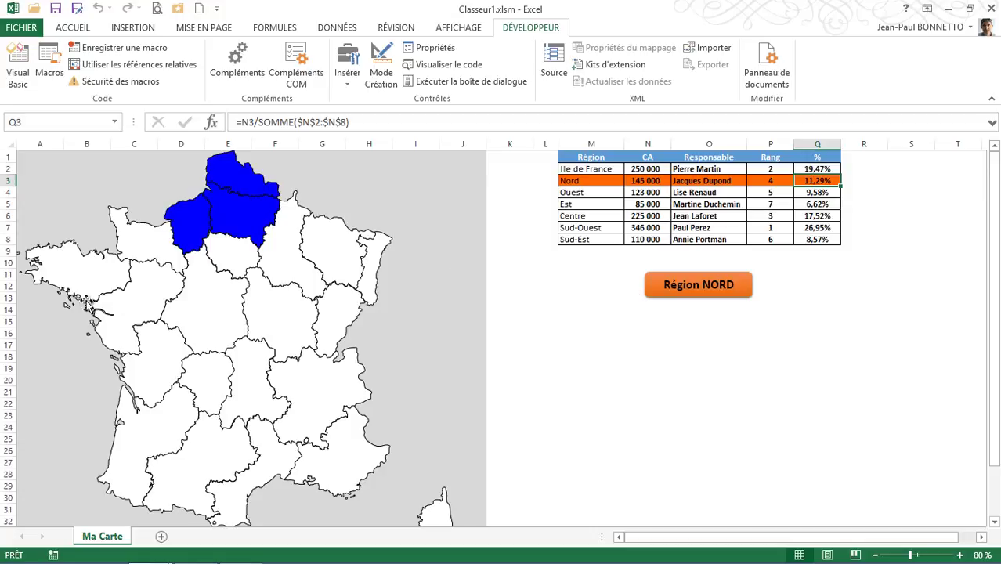
{"action": "left_click", "coordinate": [110, 272]}
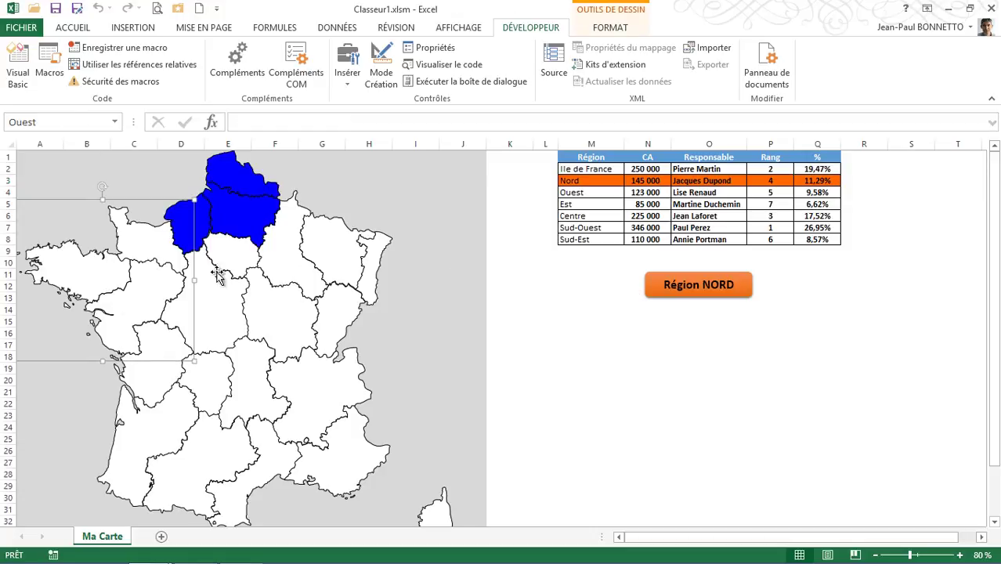
Duplicate the RegionNord procedure below its End Sub.
{"action": "left_click", "coordinate": [18, 74]}
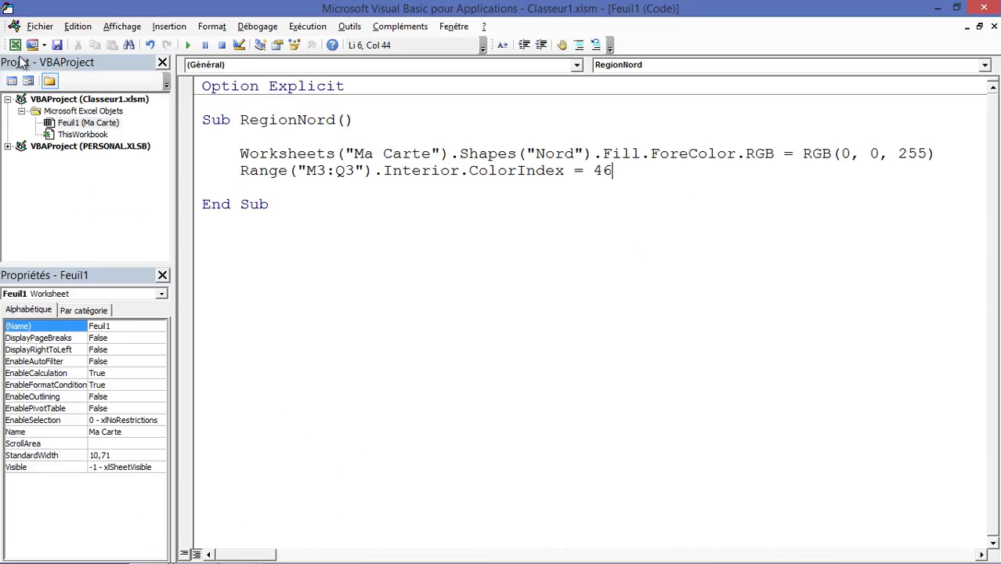
{"action": "left_click", "coordinate": [302, 212]}
{"action": "key", "text": "Return"}
{"action": "mouse_move", "coordinate": [202, 119]}
{"action": "left_mouse_down"}
{"action": "mouse_move", "coordinate": [526, 192]}
{"action": "mouse_move", "coordinate": [532, 203]}
{"action": "left_mouse_up"}
{"action": "key", "text": "ctrl+c"}
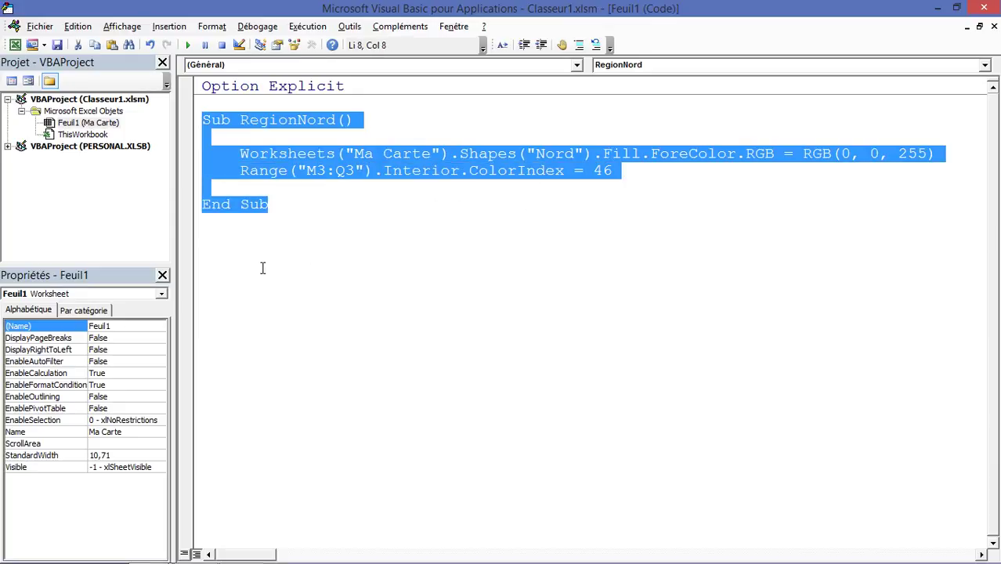
{"action": "left_click", "coordinate": [225, 238]}
{"action": "key", "text": "ctrl+v"}
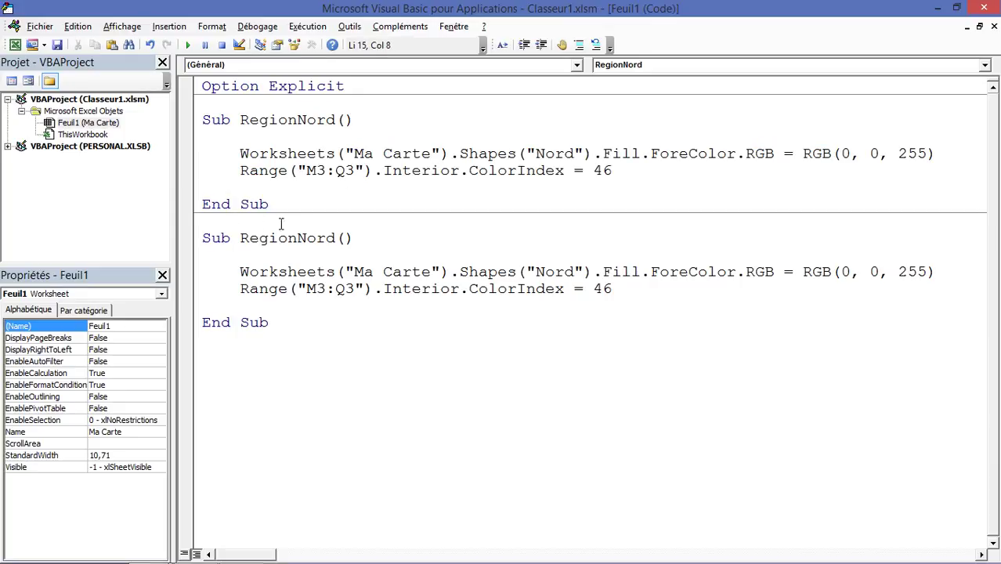
Rename the copy to RegionOuest and change its shape name from Nord to Ouest.
{"action": "left_click_drag", "start_coordinate": [336, 238], "coordinate": [298, 238]}
{"action": "key", "text": "BackSpace"}
{"action": "type", "text": "Ouest"}
{"action": "left_click_drag", "start_coordinate": [575, 272], "coordinate": [535, 272]}
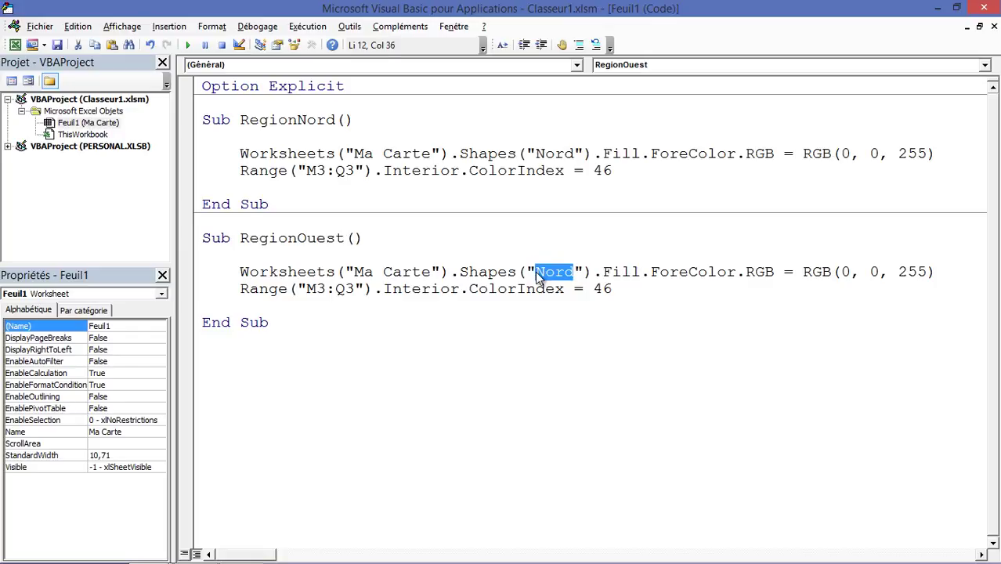
{"action": "type", "text": "Ouest"}
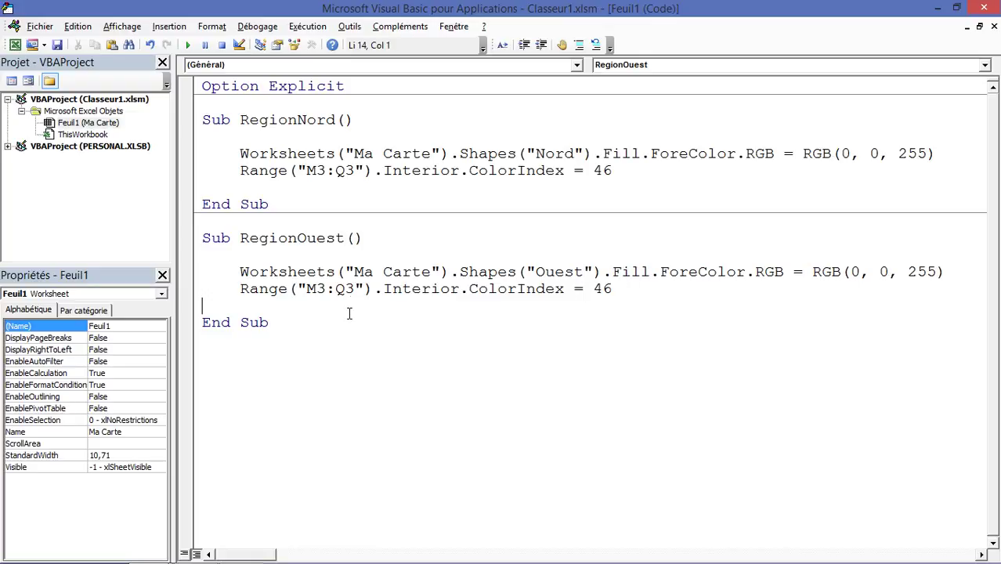
{"action": "left_click", "coordinate": [374, 273]}
Change the copy's range from M3:Q3 to M4:Q4 after checking row M4.
{"action": "left_click", "coordinate": [15, 45]}
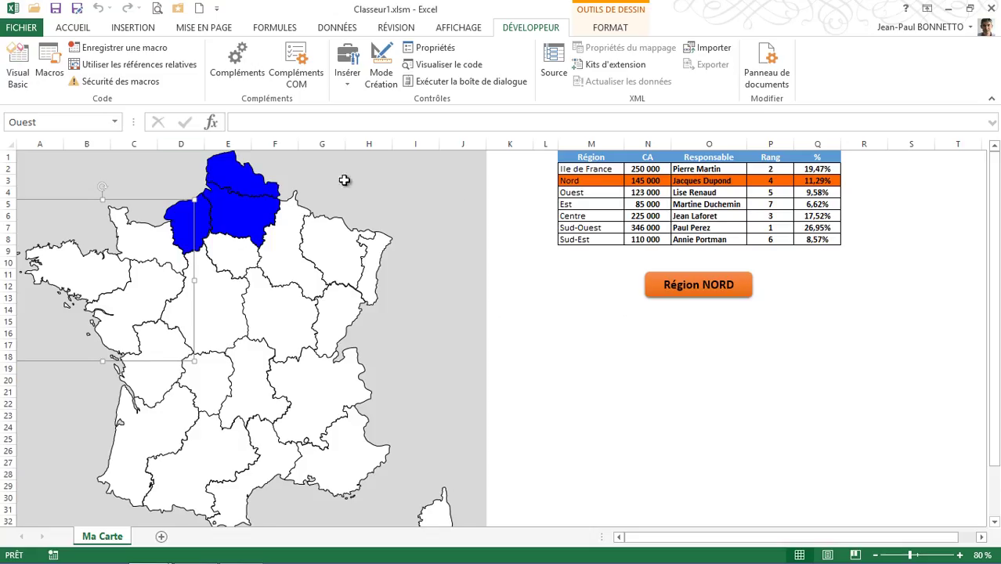
{"action": "left_click", "coordinate": [579, 192]}
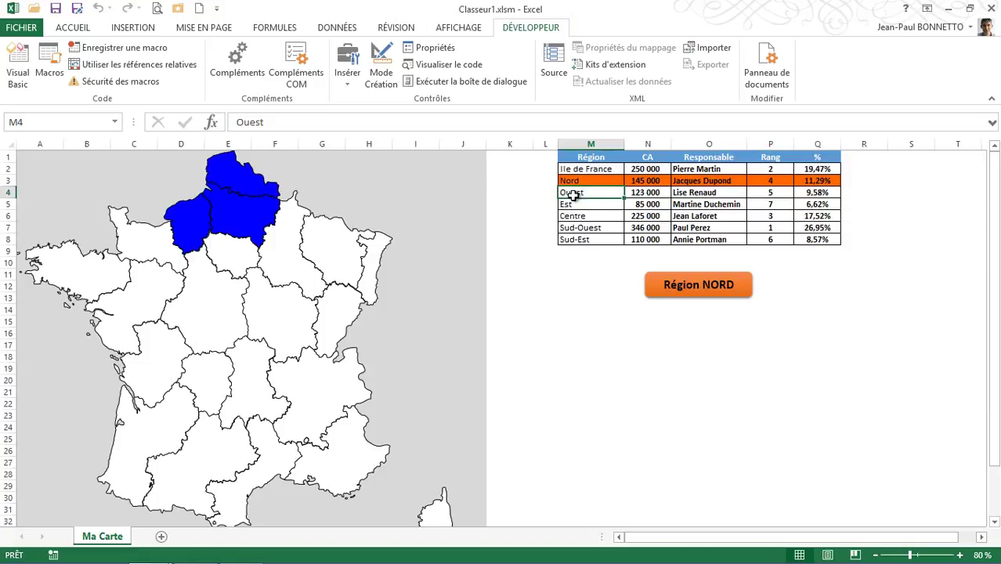
{"action": "left_click", "coordinate": [17, 63]}
{"action": "mouse_move", "coordinate": [326, 289]}
{"action": "left_mouse_down"}
{"action": "mouse_move", "coordinate": [317, 290]}
{"action": "mouse_move", "coordinate": [347, 287]}
{"action": "left_mouse_up"}
{"action": "type", "text": "4:Q4"}
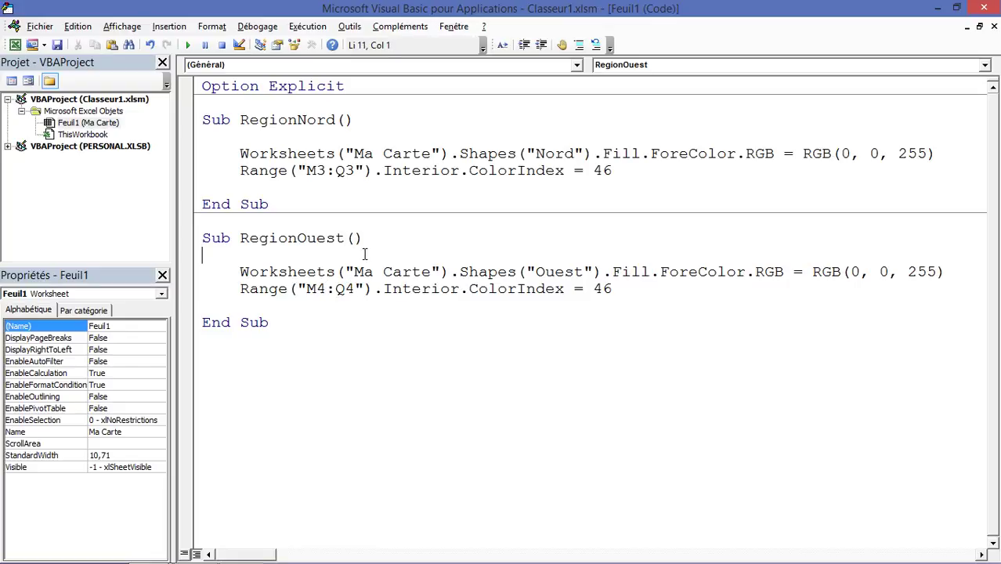
{"action": "left_click", "coordinate": [15, 44]}
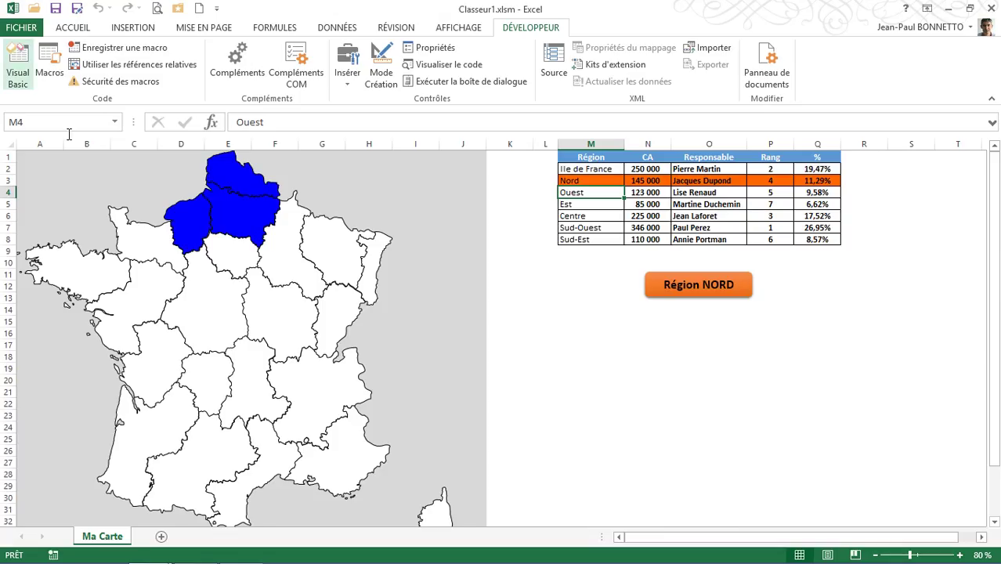
Paste a copy of the Région NORD button below it and relabel it Région OUEST.
{"action": "left_click", "coordinate": [637, 335]}
{"action": "left_click", "coordinate": [672, 289]}
{"action": "right_click", "coordinate": [672, 290]}
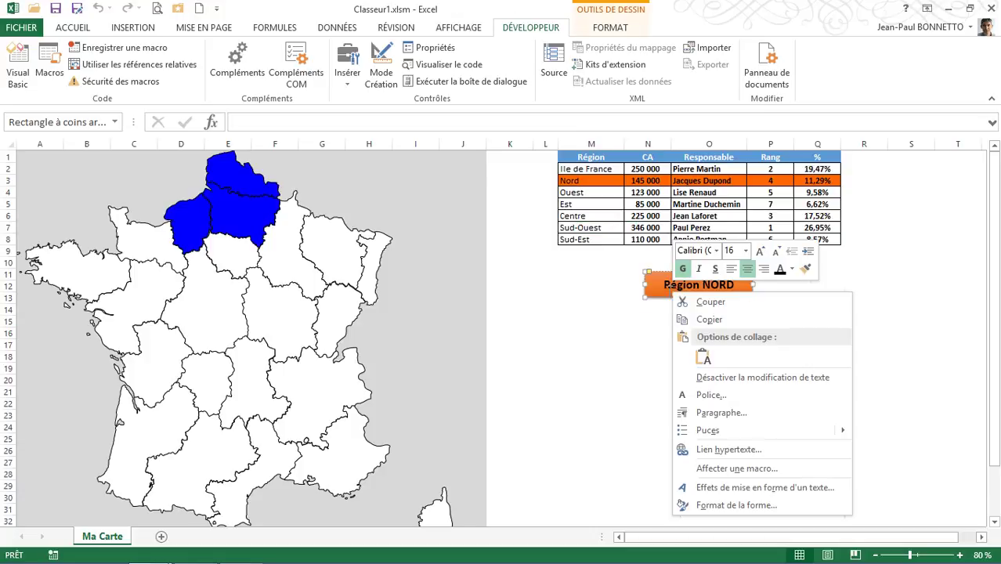
{"action": "key", "text": "Escape"}
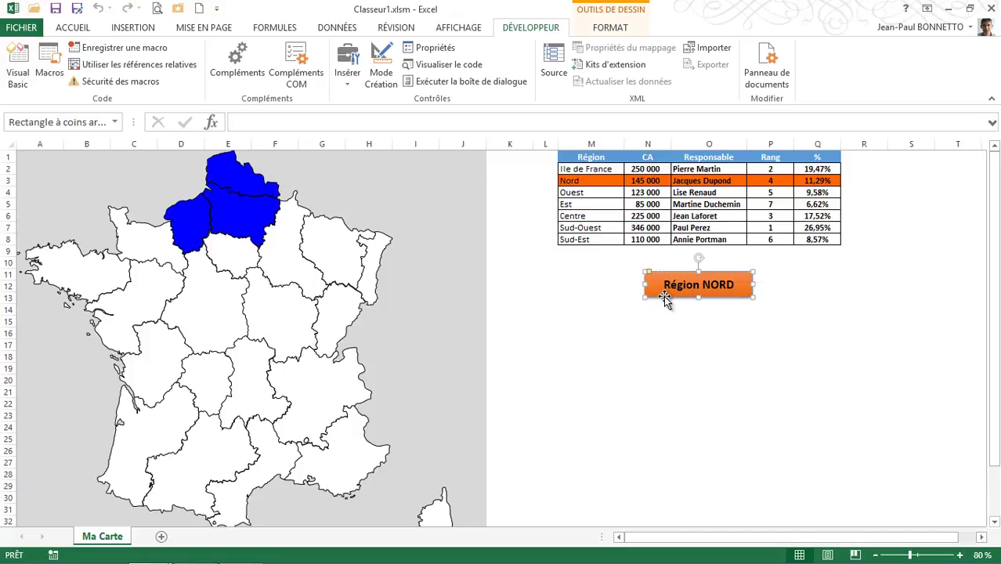
{"action": "left_click", "coordinate": [571, 333]}
{"action": "key", "text": "ctrl+v"}
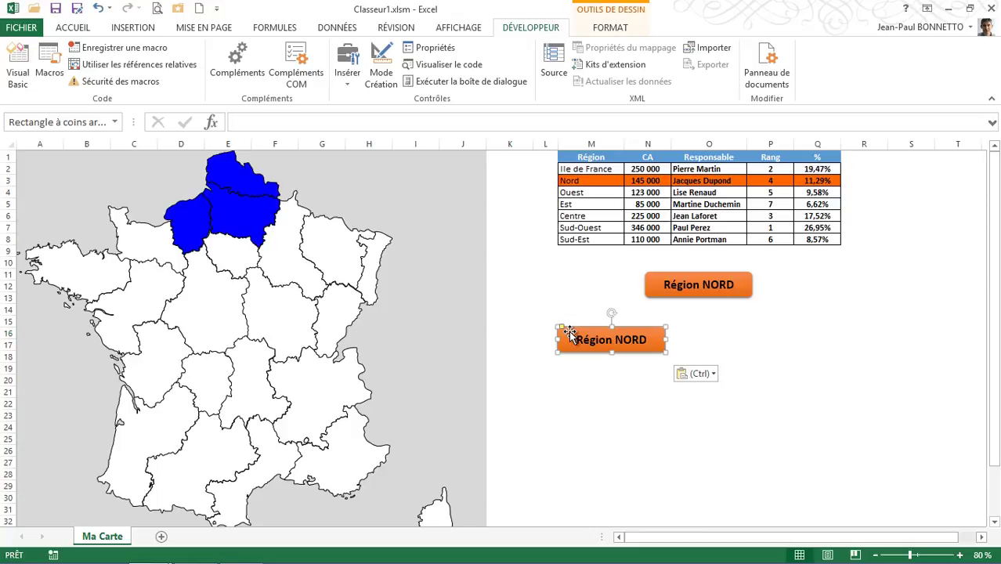
{"action": "left_click_drag", "start_coordinate": [582, 315], "coordinate": [580, 311]}
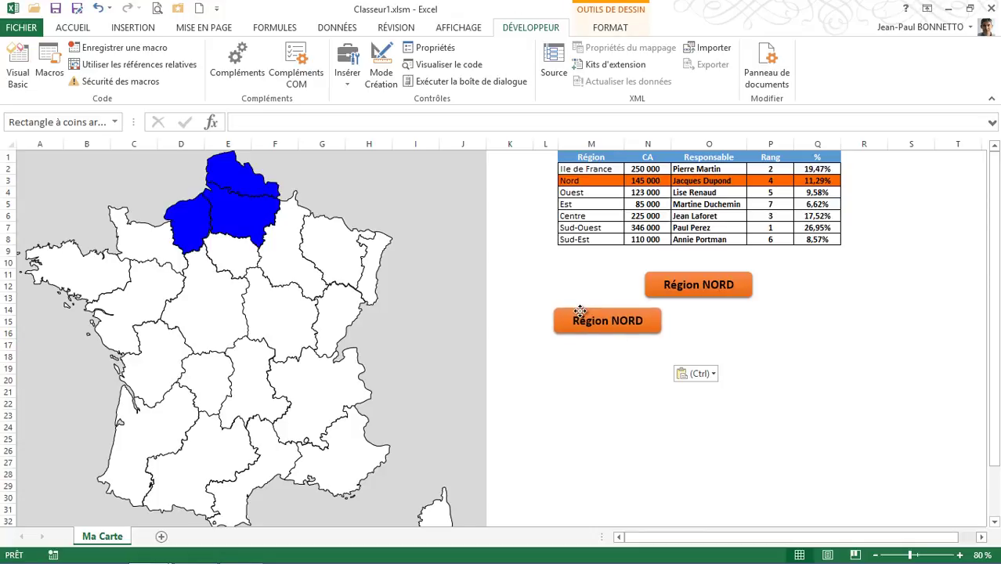
{"action": "left_click_drag", "start_coordinate": [580, 312], "coordinate": [579, 312]}
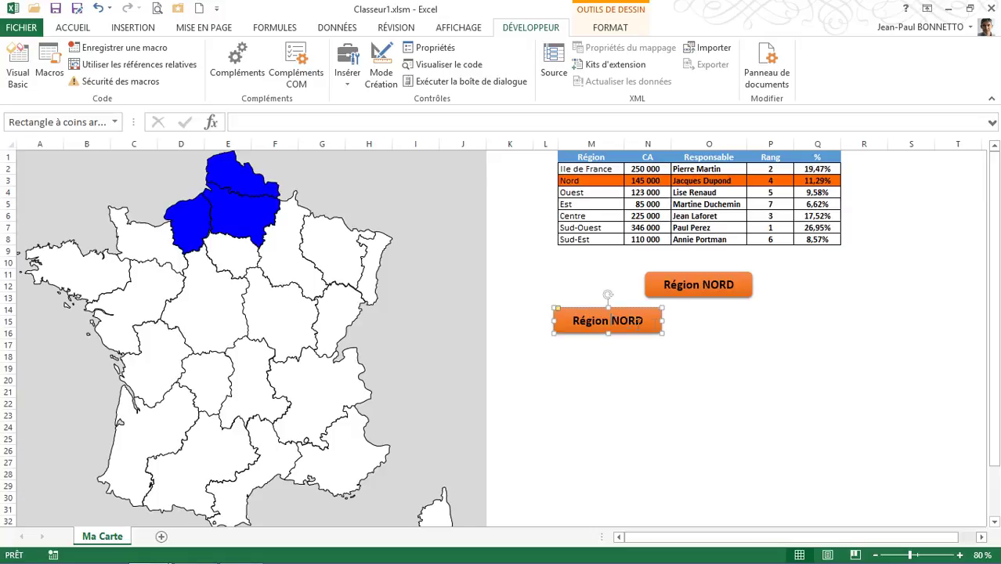
{"action": "double_click", "coordinate": [639, 322]}
{"action": "type", "text": "OUE"}
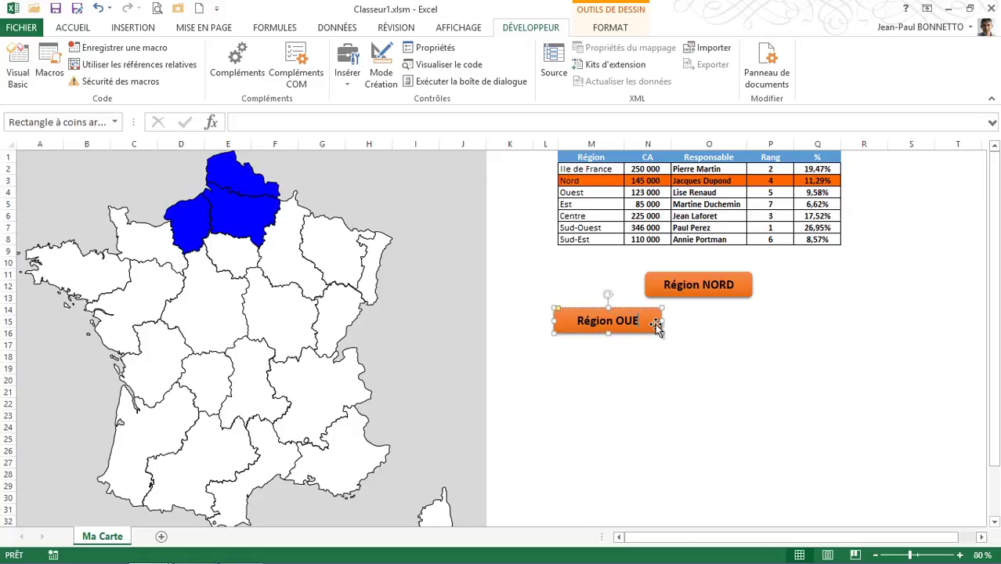
{"action": "type", "text": "ST"}
{"action": "left_click", "coordinate": [635, 342]}
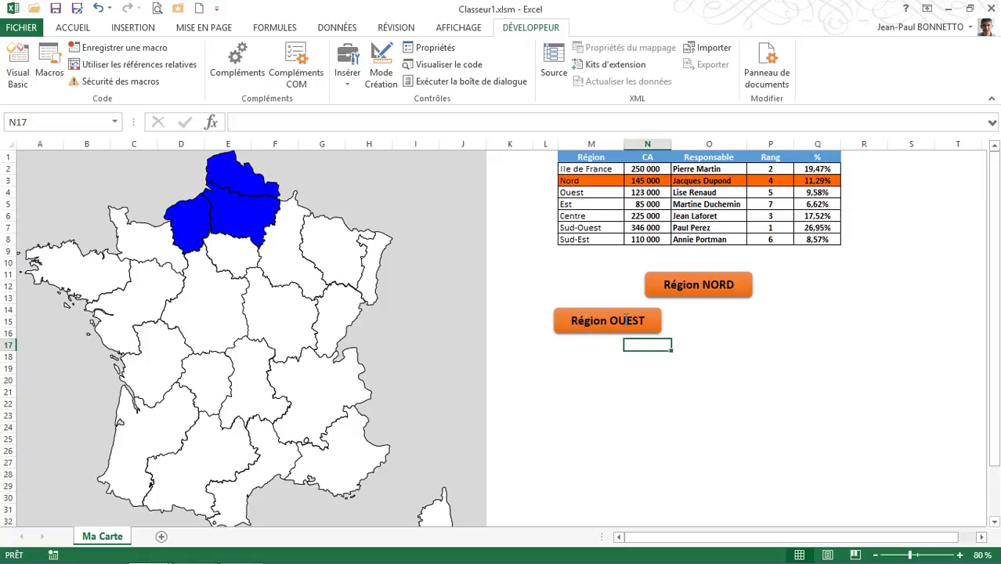
Assign the Feuil1.RegionOuest macro to the Région OUEST button.
{"action": "right_click", "coordinate": [628, 321]}
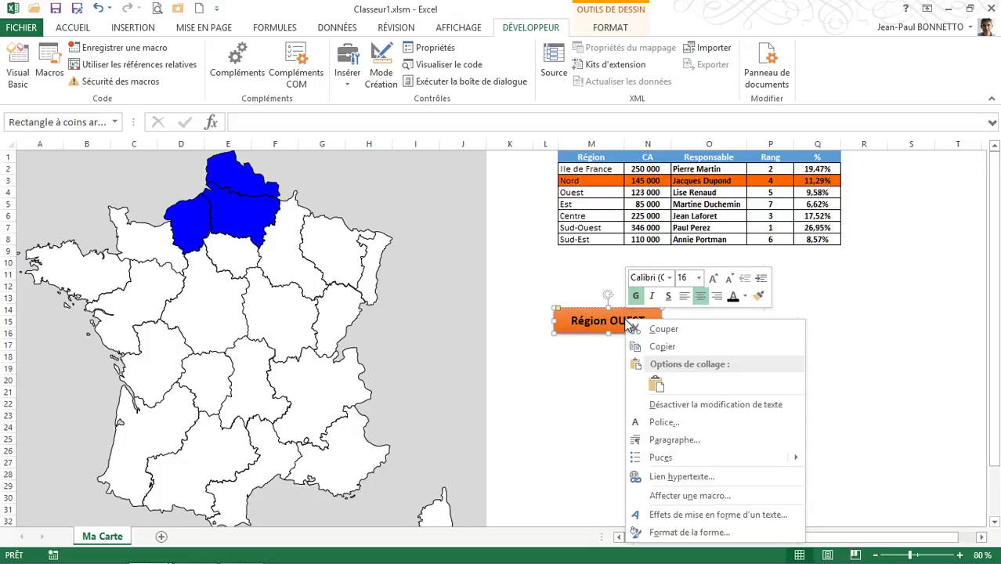
{"action": "left_click", "coordinate": [686, 495]}
{"action": "left_click", "coordinate": [595, 367]}
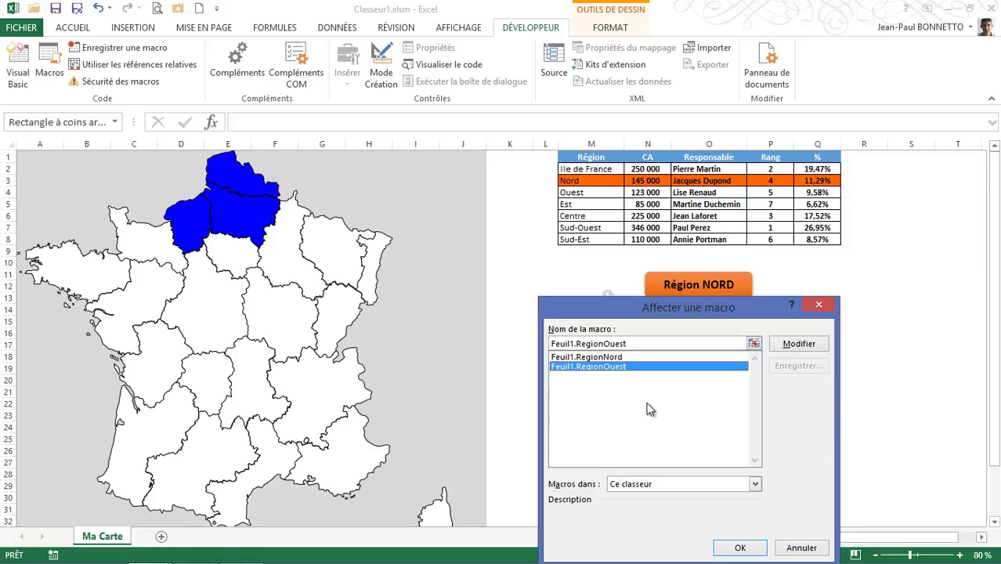
{"action": "left_click", "coordinate": [738, 546]}
{"action": "left_click", "coordinate": [711, 389]}
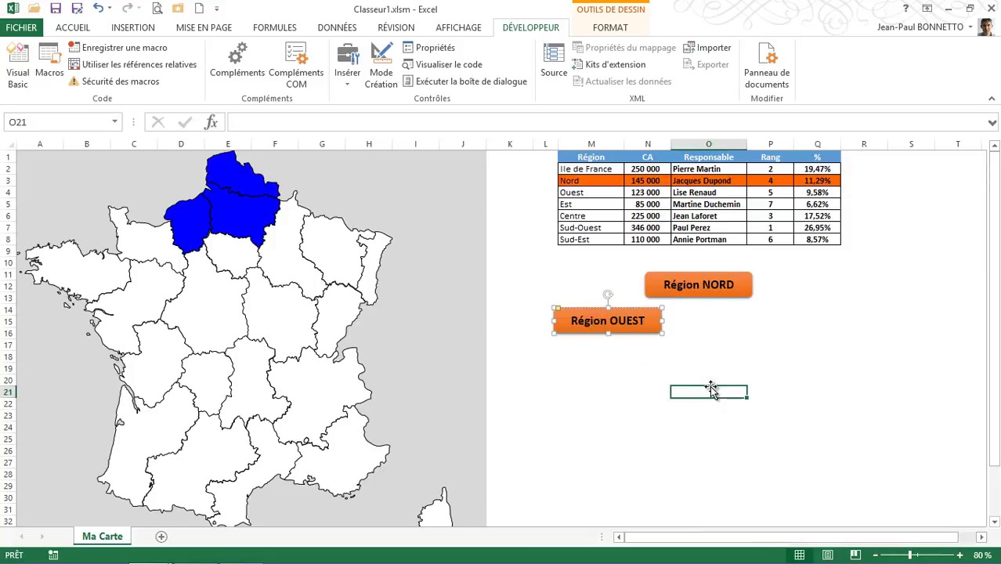
Run Région OUEST to fill the Ouest region blue and shade row M4:Q4 orange.
{"action": "left_click", "coordinate": [609, 326]}
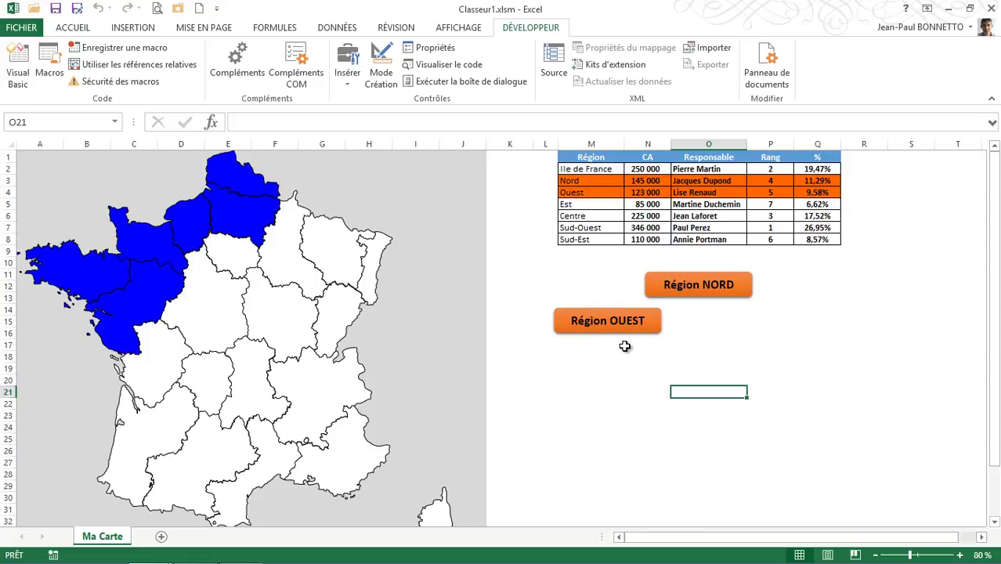
{"action": "left_click", "coordinate": [677, 422]}
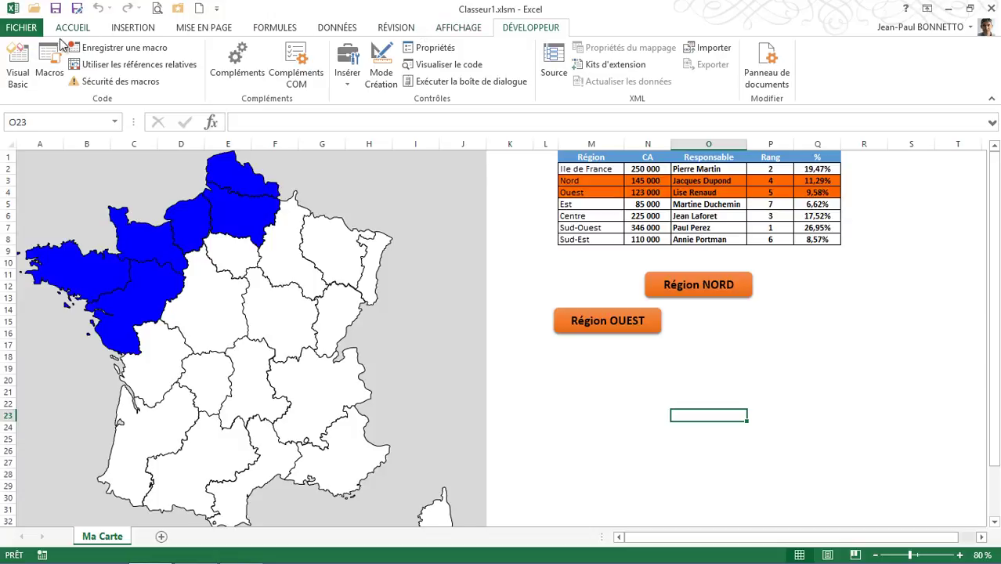
In the VBA editor, add a Sub InitialiseRegion() header just below Option Explicit.
{"action": "left_click", "coordinate": [18, 64]}
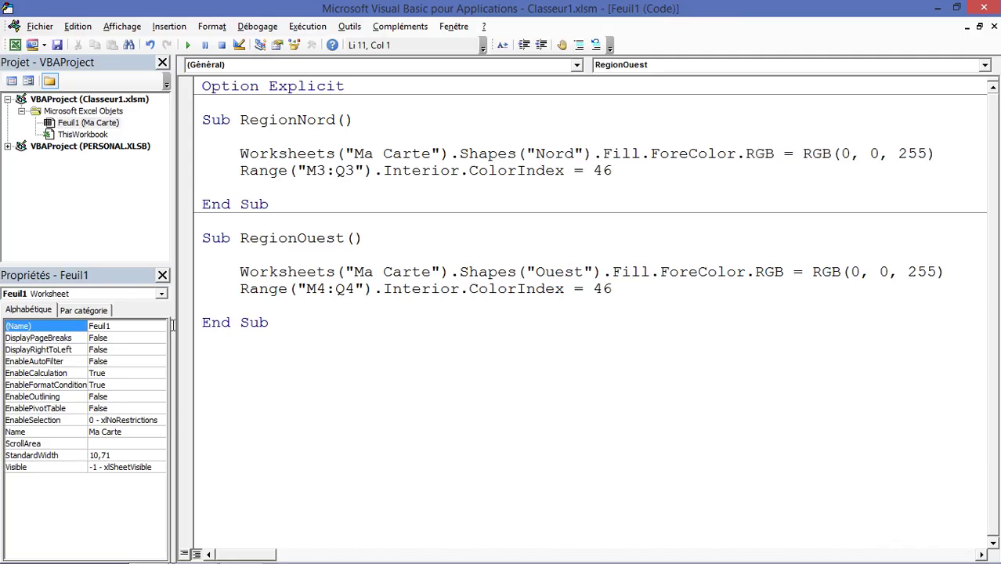
{"action": "left_click", "coordinate": [298, 325]}
{"action": "key", "text": "Return"}
{"action": "key", "text": "Return"}
{"action": "key", "text": "Return"}
{"action": "left_click", "coordinate": [215, 105]}
{"action": "key", "text": "Return"}
{"action": "key", "text": "Return"}
{"action": "key", "text": "Return"}
{"action": "key", "text": "Return"}
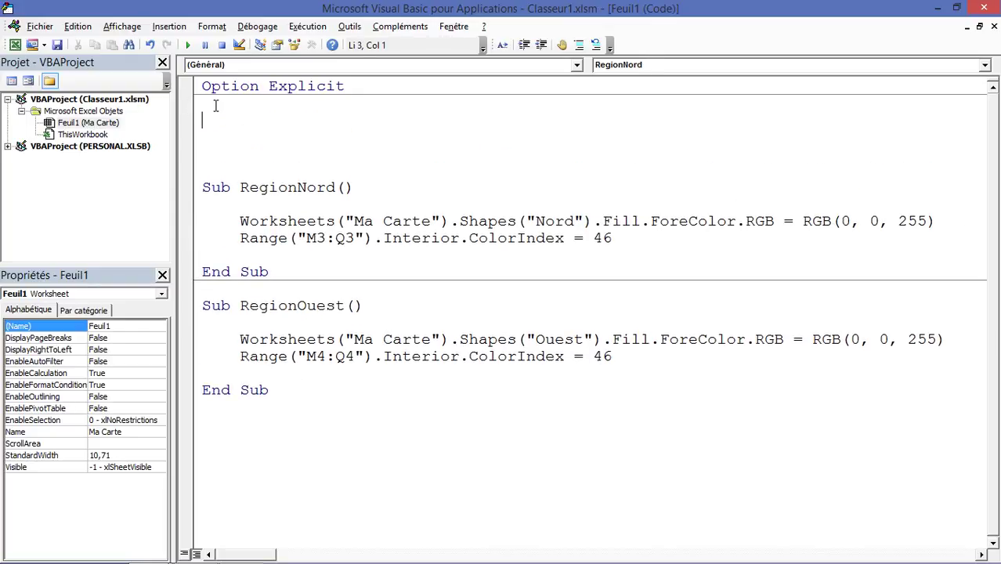
{"action": "type", "text": "Sub "}
{"action": "type", "text": "Initila"}
{"action": "key", "text": "BackSpace"}
{"action": "type", "text": "i"}
{"action": "key", "text": "BackSpace"}
{"action": "key", "text": "BackSpace"}
{"action": "type", "text": "alise"}
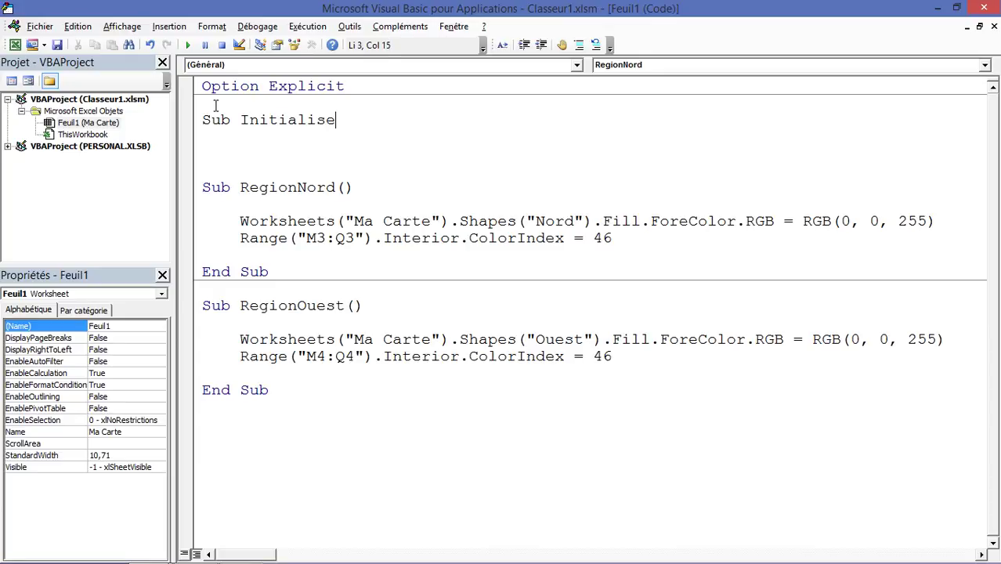
{"action": "type", "text": "Region"}
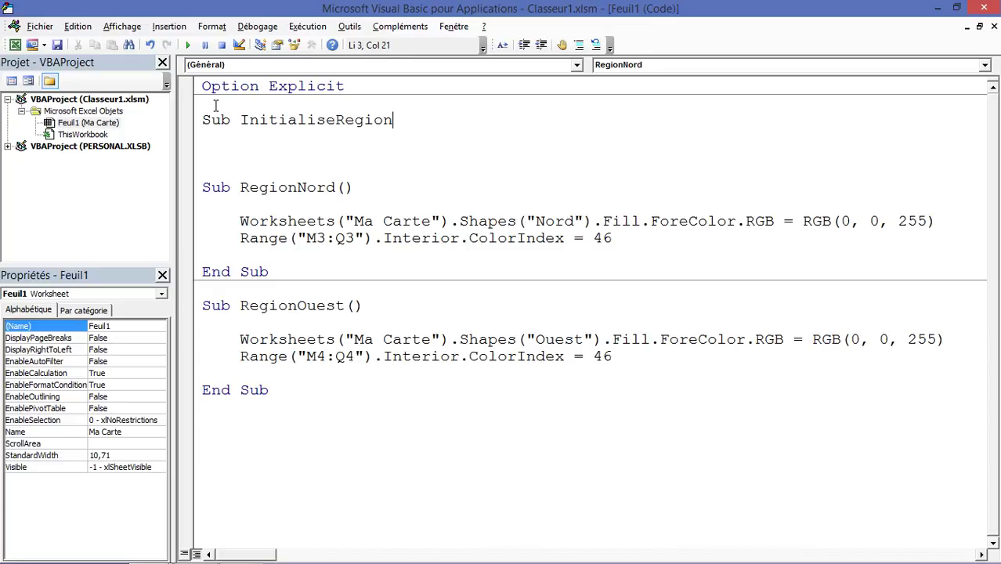
{"action": "key", "text": "Return"}
{"action": "key", "text": "Return"}
{"action": "key", "text": "Return"}
{"action": "key", "text": "Return"}
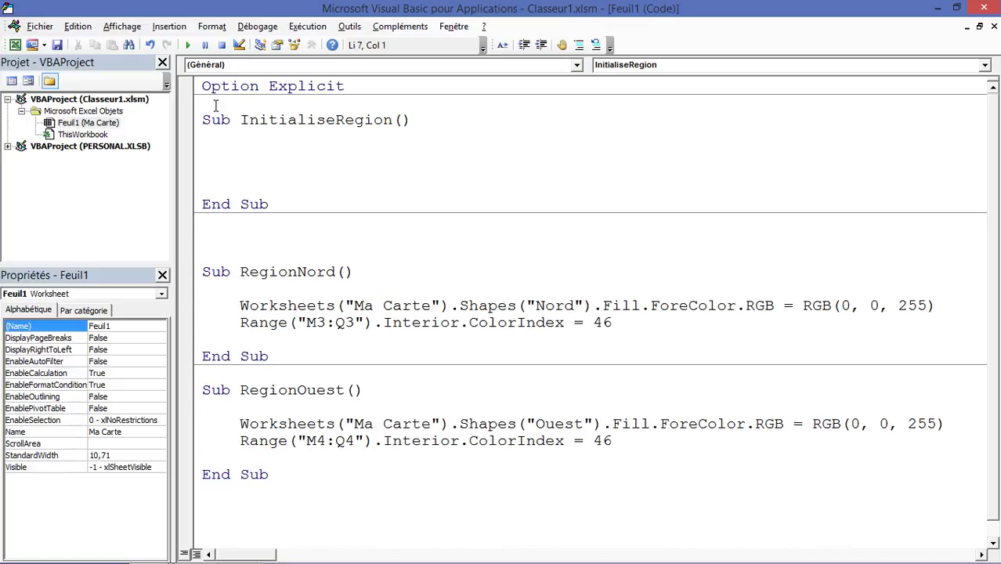
Inside the procedure, add an empty, indented With Worksheets("Ma Carte") … End With block.
{"action": "key", "text": "Up"}
{"action": "key", "text": "Up"}
{"action": "key", "text": "Tab"}
{"action": "type", "text": "W"}
{"action": "type", "text": "ith"}
{"action": "type", "text": "Works"}
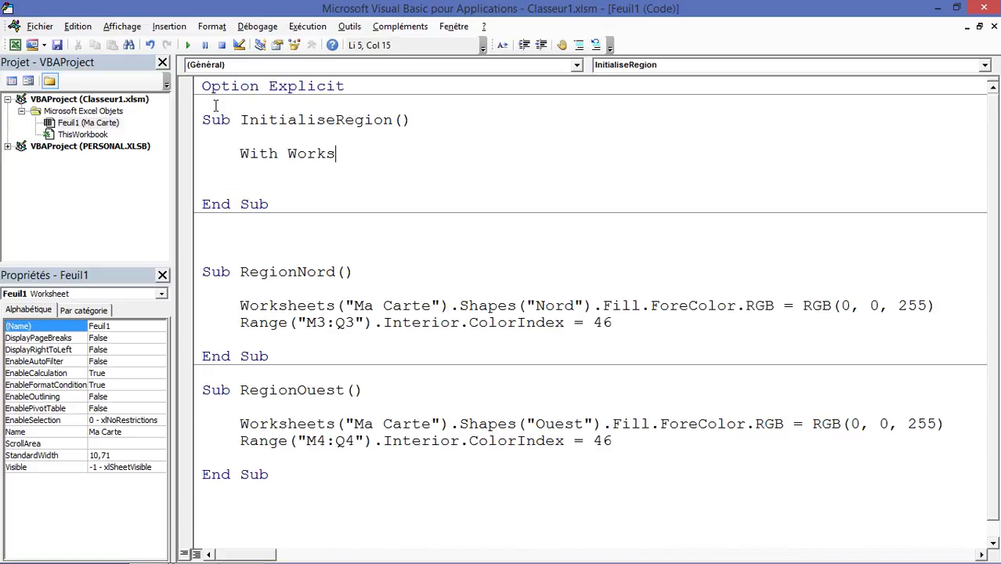
{"action": "type", "text": "hhet"}
{"action": "key", "text": "BackSpace"}
{"action": "key", "text": "BackSpace"}
{"action": "key", "text": "BackSpace"}
{"action": "type", "text": "et"}
{"action": "key", "text": "BackSpace"}
{"action": "type", "text": "ets"}
{"action": "type", "text": "(\""}
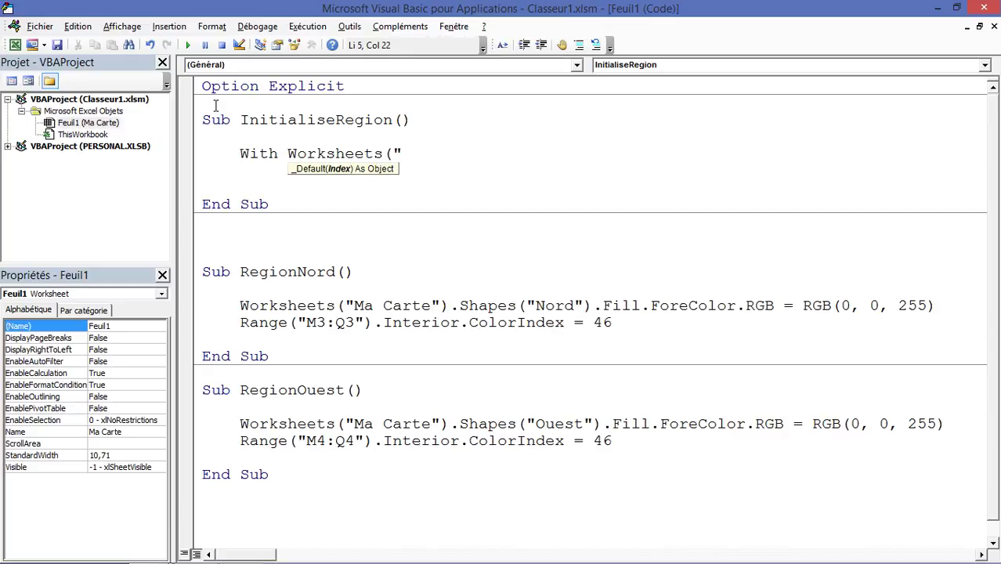
{"action": "type", "text": "Ma cart"}
{"action": "type", "text": "e\")"}
{"action": "key", "text": "Return"}
{"action": "key", "text": "Return"}
{"action": "key", "text": "Return"}
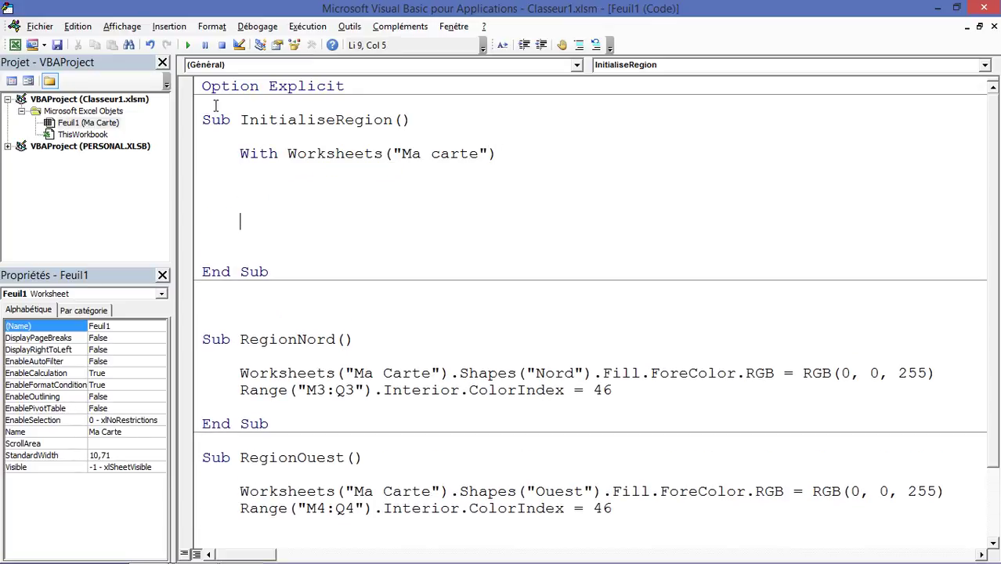
{"action": "type", "text": "end "}
{"action": "type", "text": "with"}
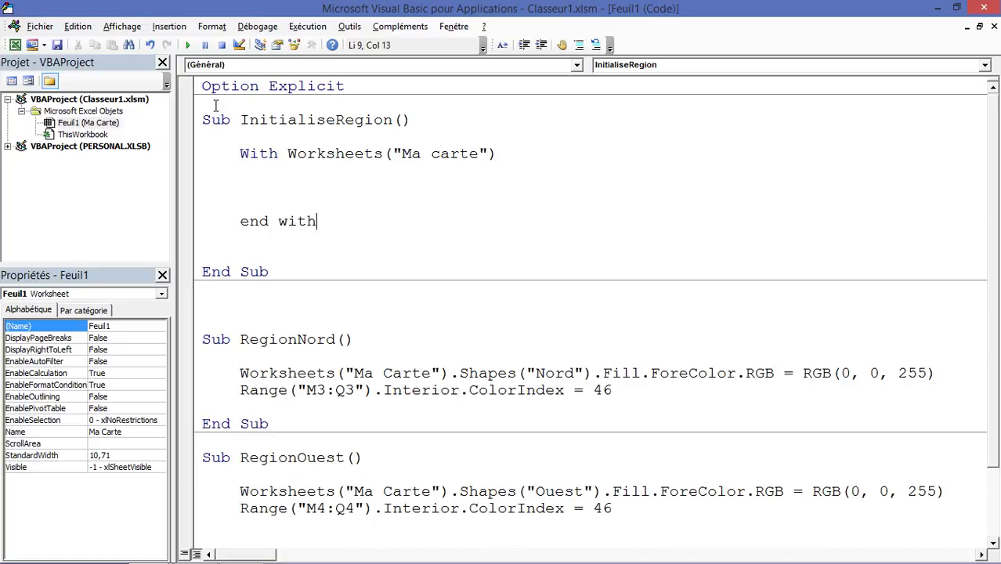
{"action": "left_click", "coordinate": [286, 195]}
{"action": "left_click_drag", "start_coordinate": [432, 153], "coordinate": [442, 154]}
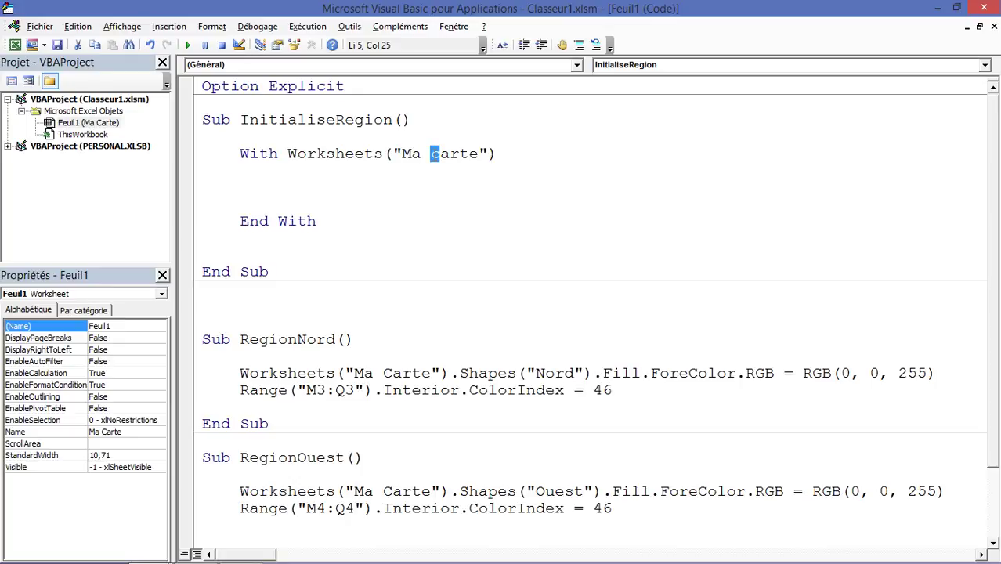
{"action": "type", "text": "C"}
{"action": "left_click", "coordinate": [317, 179]}
{"action": "key", "text": "Tab"}
Put the Nord shape fill statement inside the With block with its colour changed to RGB(255, 255, 255).
{"action": "left_click_drag", "start_coordinate": [453, 374], "coordinate": [937, 373]}
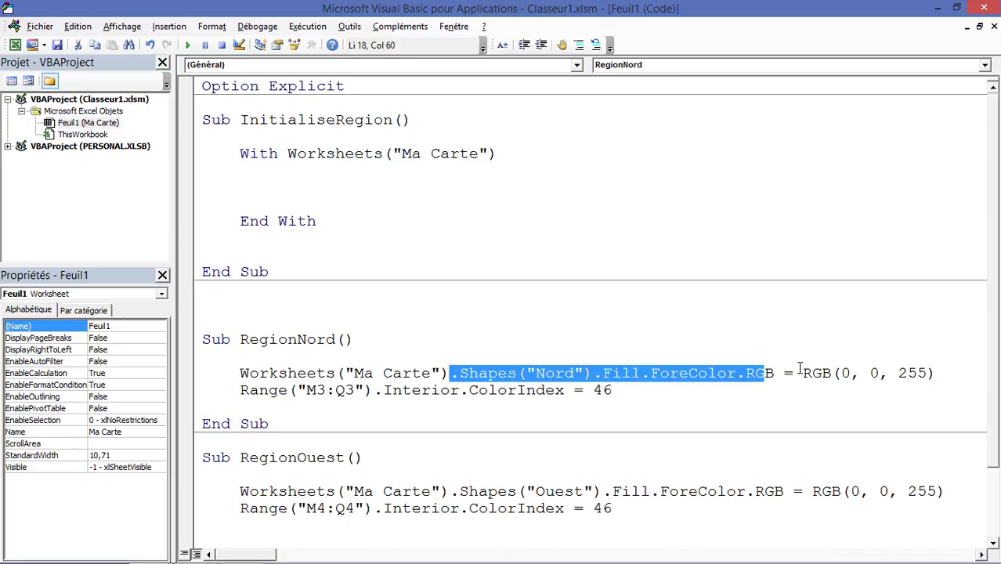
{"action": "key", "text": "ctrl+x"}
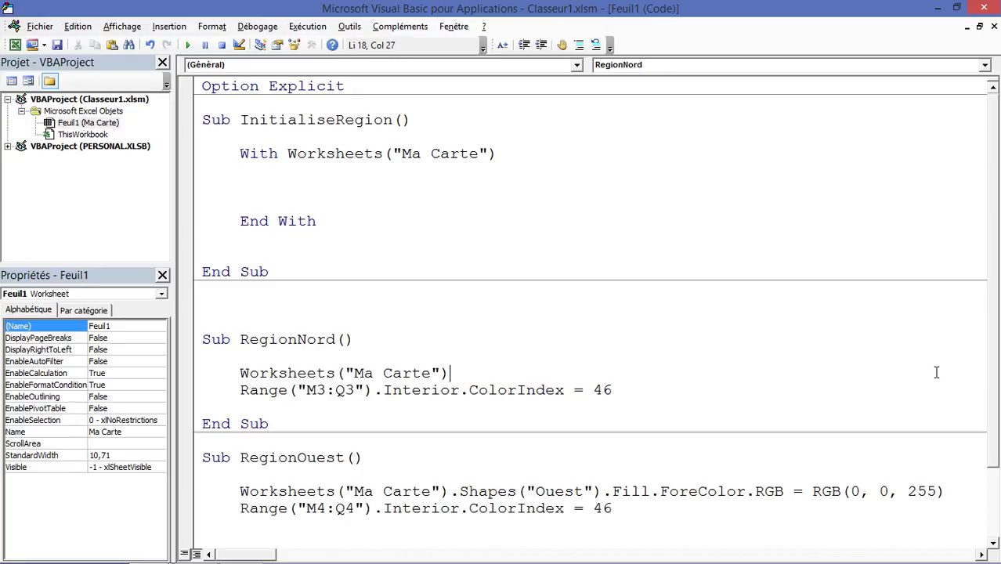
{"action": "left_click", "coordinate": [149, 45]}
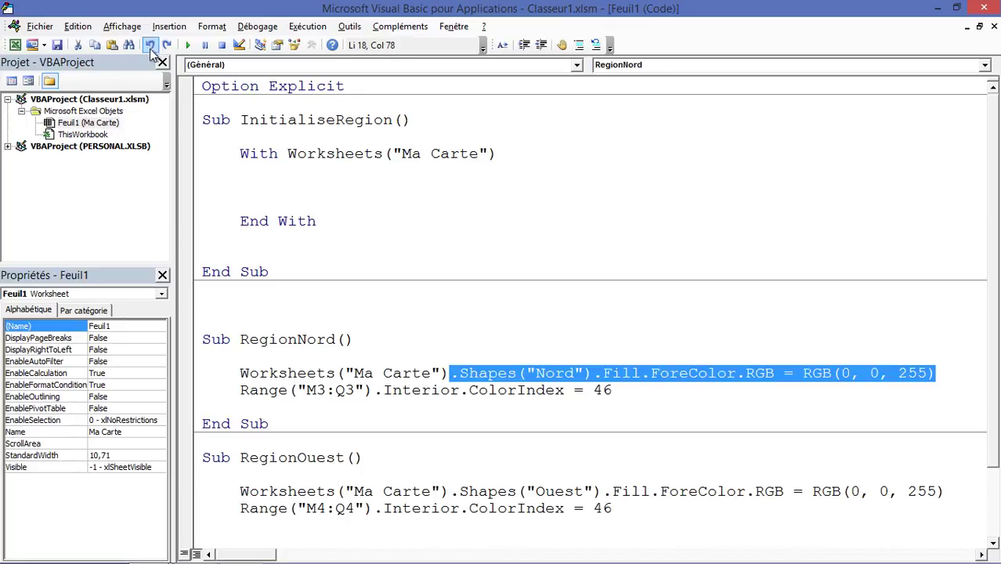
{"action": "left_click", "coordinate": [287, 177]}
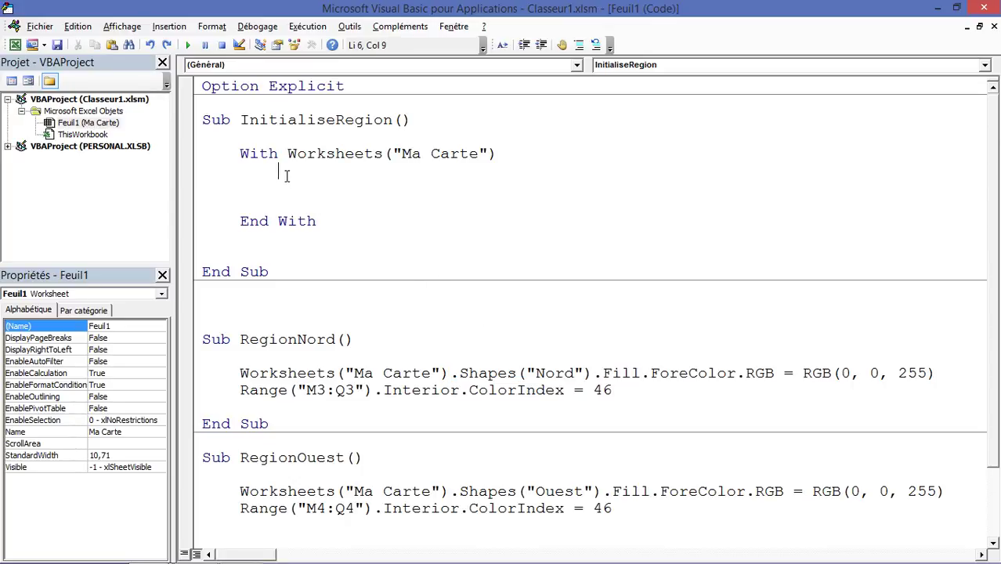
{"action": "key", "text": "ctrl+v"}
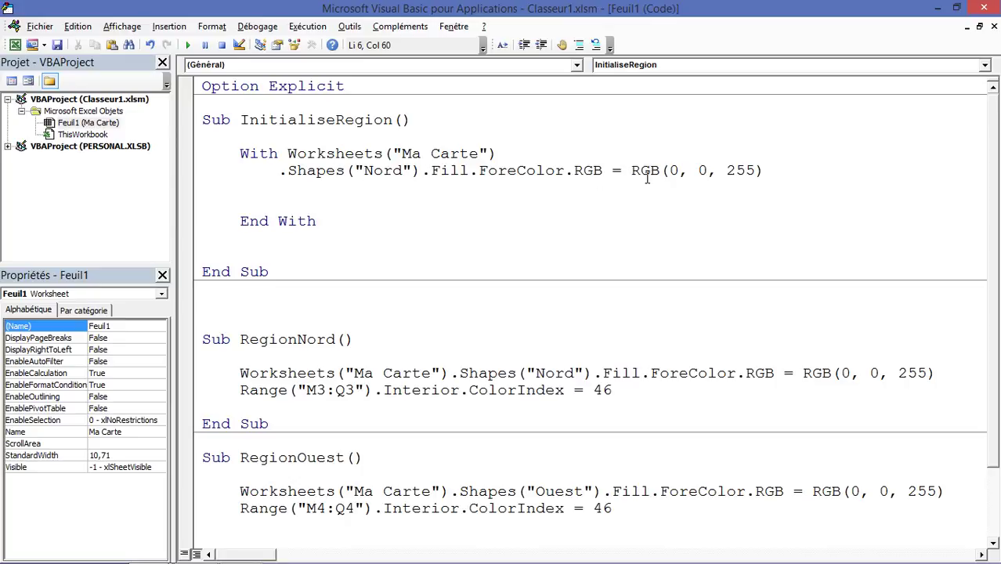
{"action": "double_click", "coordinate": [703, 170]}
{"action": "type", "text": "25"}
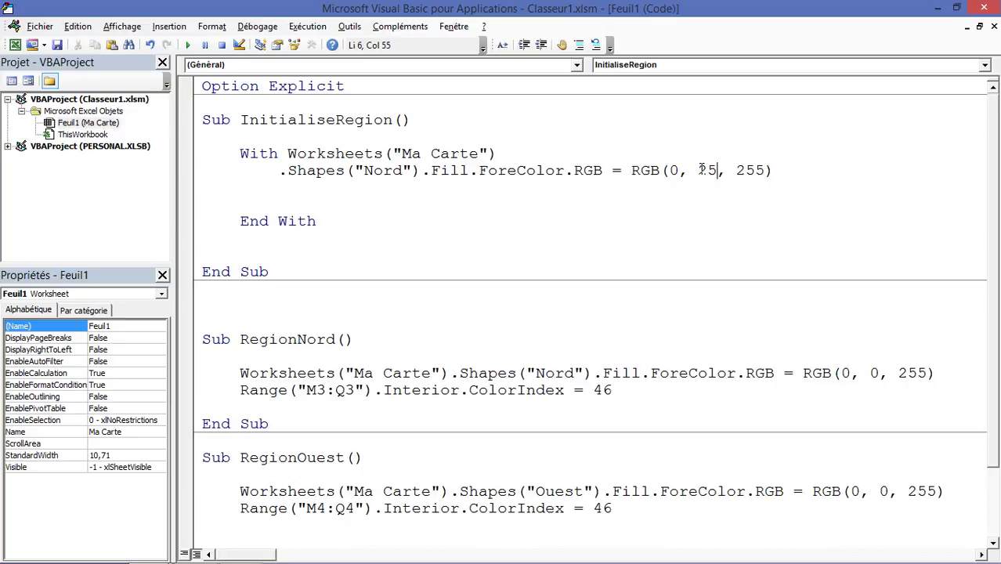
{"action": "type", "text": "5"}
{"action": "double_click", "coordinate": [672, 170]}
{"action": "type", "text": "2"}
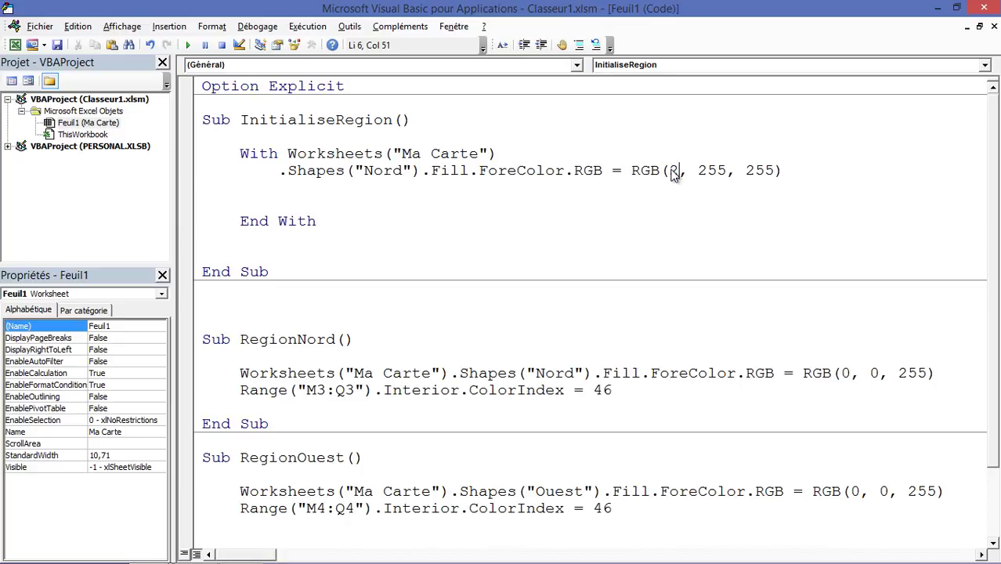
{"action": "type", "text": "55"}
{"action": "left_click", "coordinate": [309, 185]}
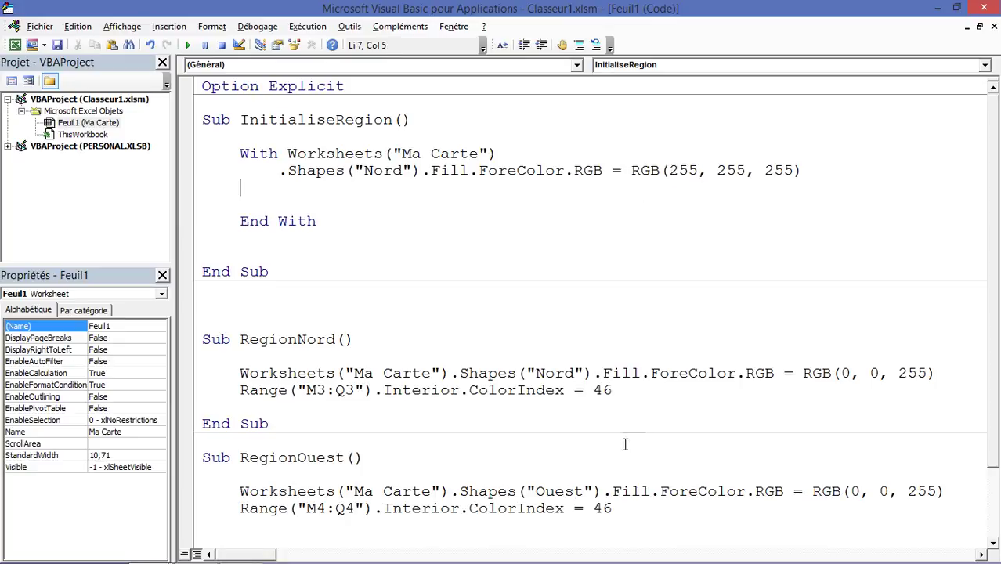
Add the Ouest shape fill line below it, also set to RGB(255, 255, 255).
{"action": "left_click_drag", "start_coordinate": [452, 490], "coordinate": [955, 493]}
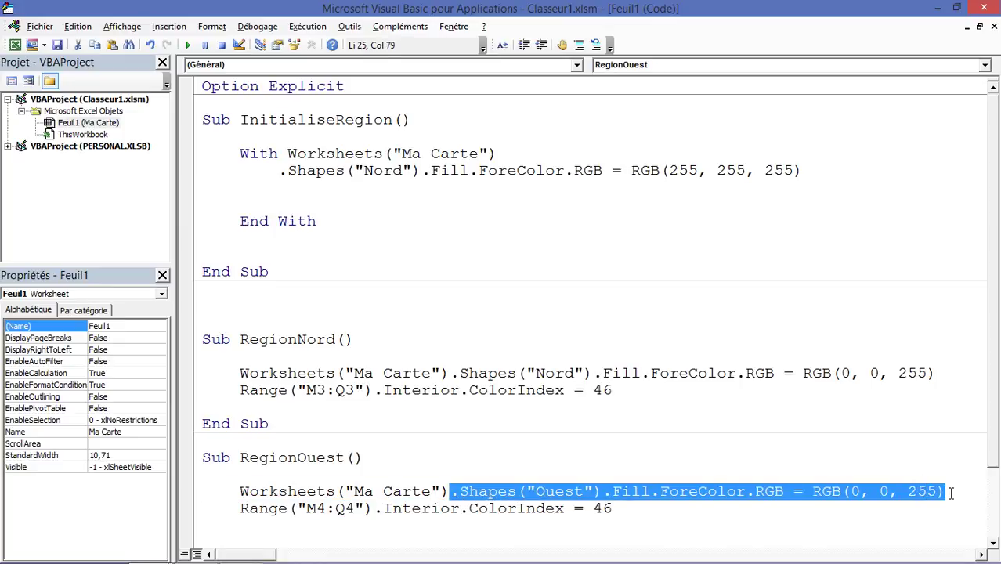
{"action": "left_click", "coordinate": [293, 185]}
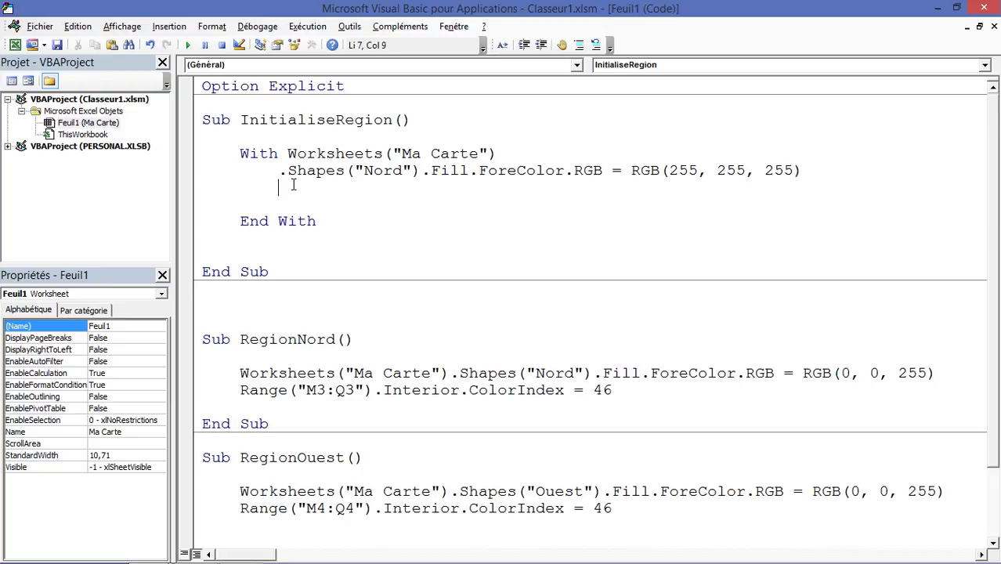
{"action": "key", "text": "ctrl+v"}
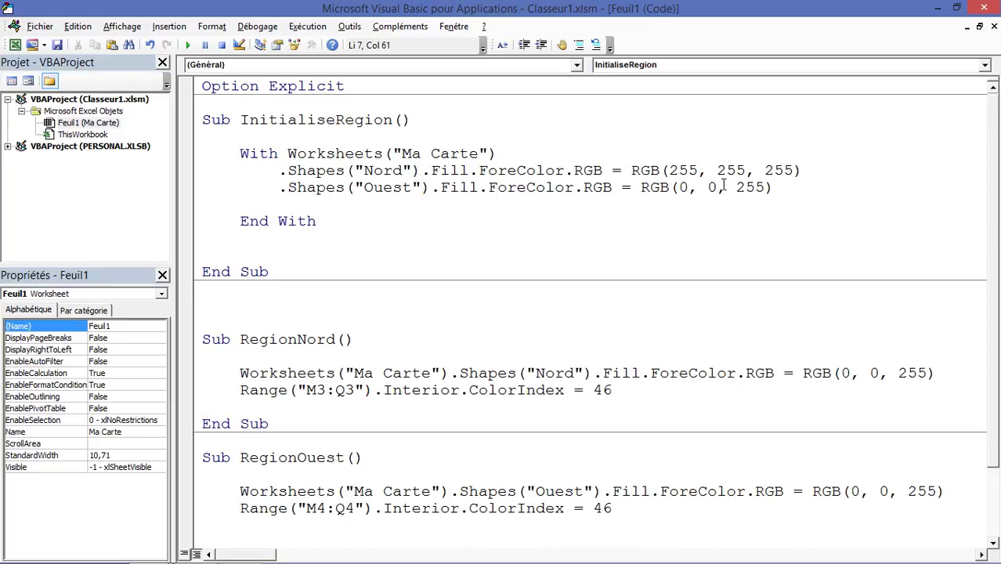
{"action": "double_click", "coordinate": [709, 186]}
{"action": "type", "text": "255"}
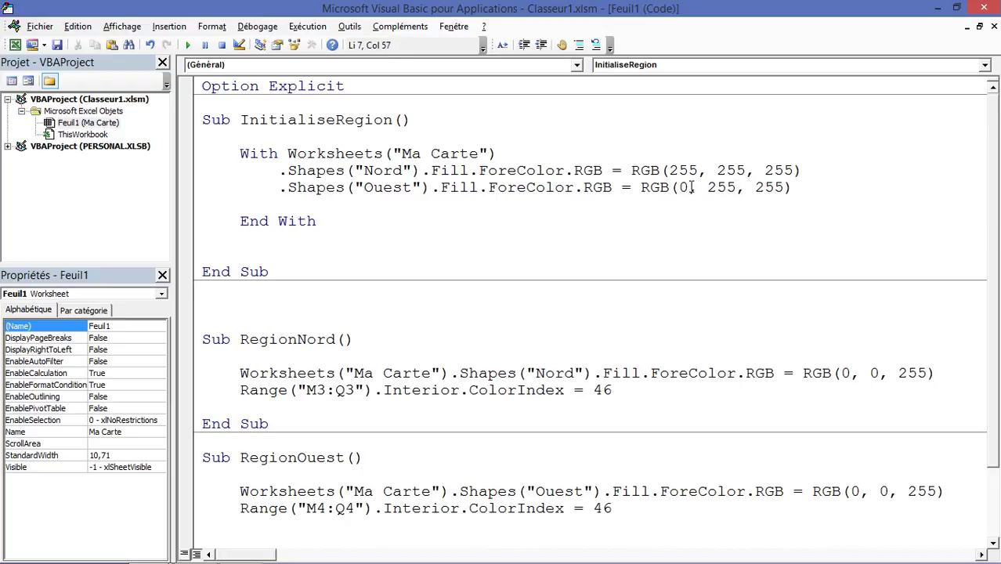
{"action": "double_click", "coordinate": [687, 186]}
{"action": "type", "text": "255"}
{"action": "left_click", "coordinate": [573, 201]}
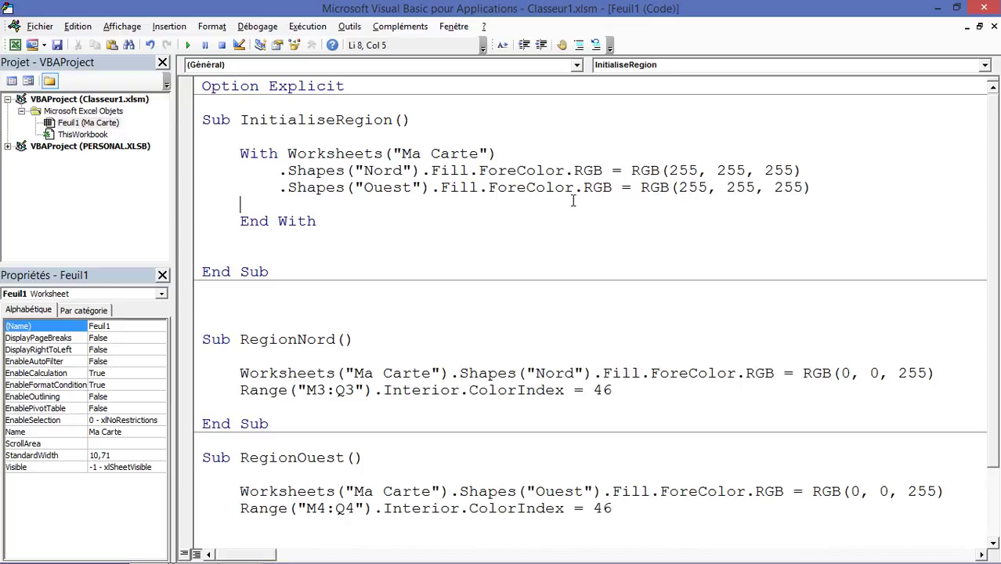
Below End With, begin the statement Range("M2:Q8") after checking the table range in the workbook.
{"action": "left_click", "coordinate": [489, 170]}
{"action": "left_click", "coordinate": [258, 235]}
{"action": "type", "text": "Rang"}
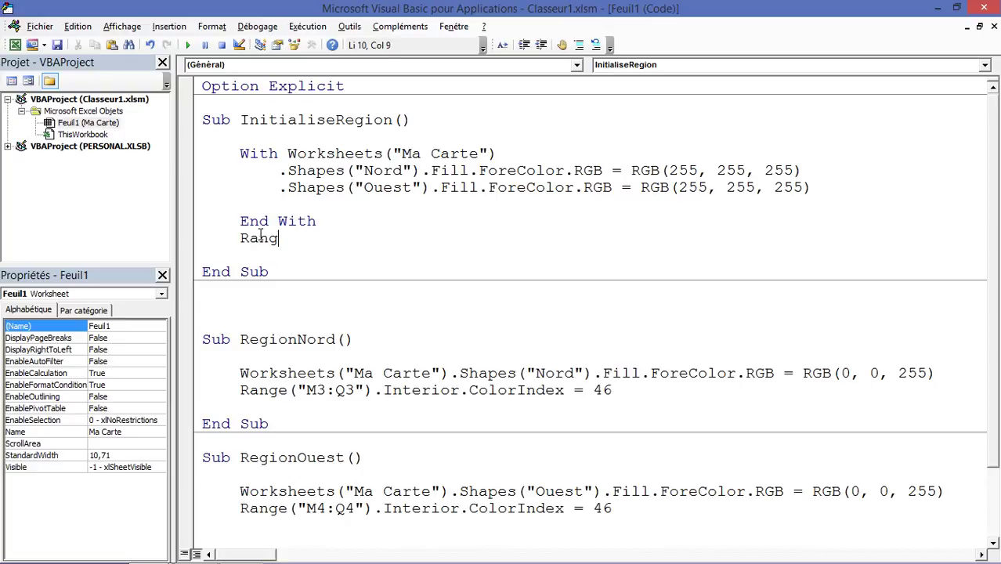
{"action": "type", "text": "e("}
{"action": "type", "text": "'"}
{"action": "left_click", "coordinate": [15, 45]}
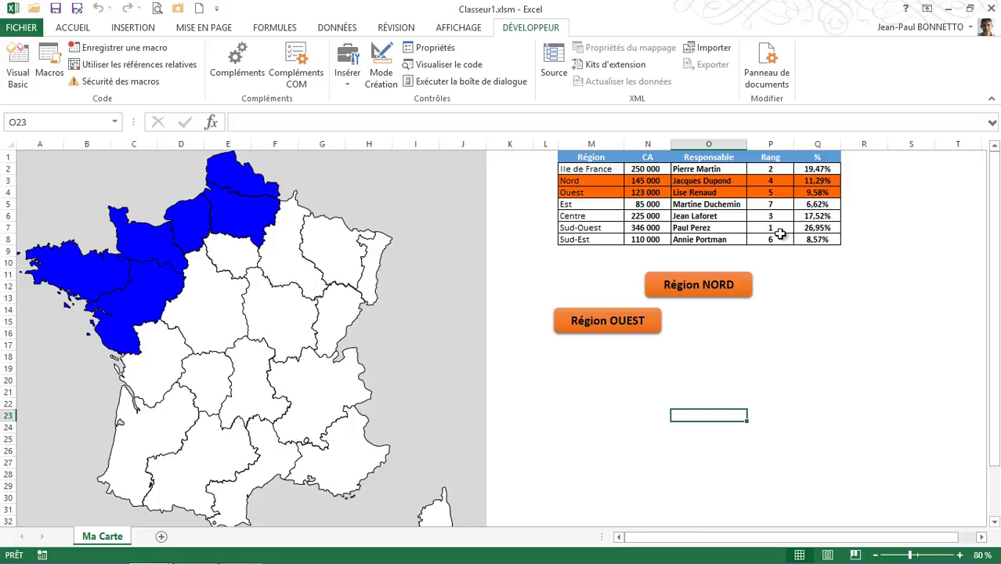
{"action": "left_click", "coordinate": [28, 67]}
{"action": "type", "text": "M"}
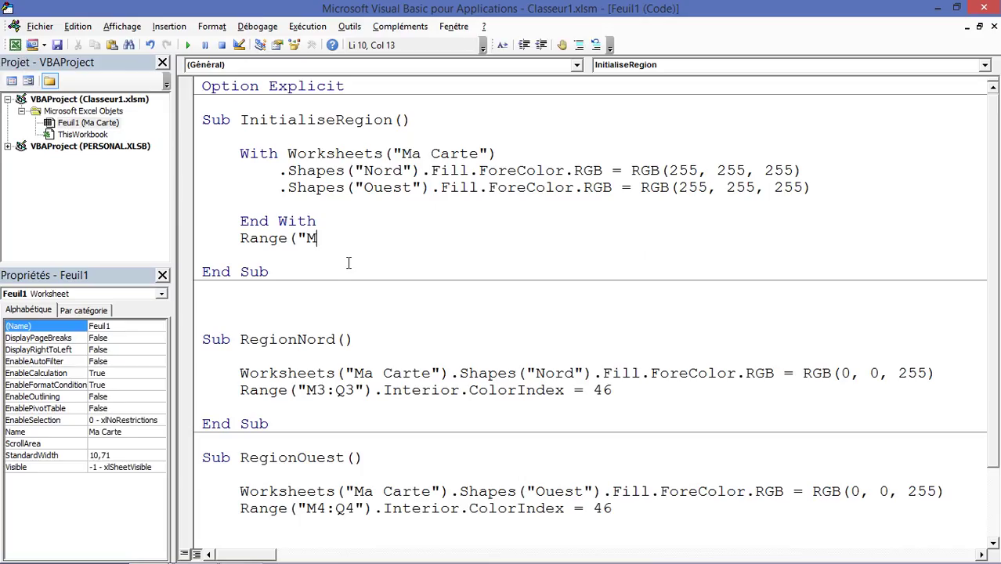
{"action": "type", "text": "2:"}
{"action": "type", "text": "Q8\")"}
{"action": "type", "text": ".in"}
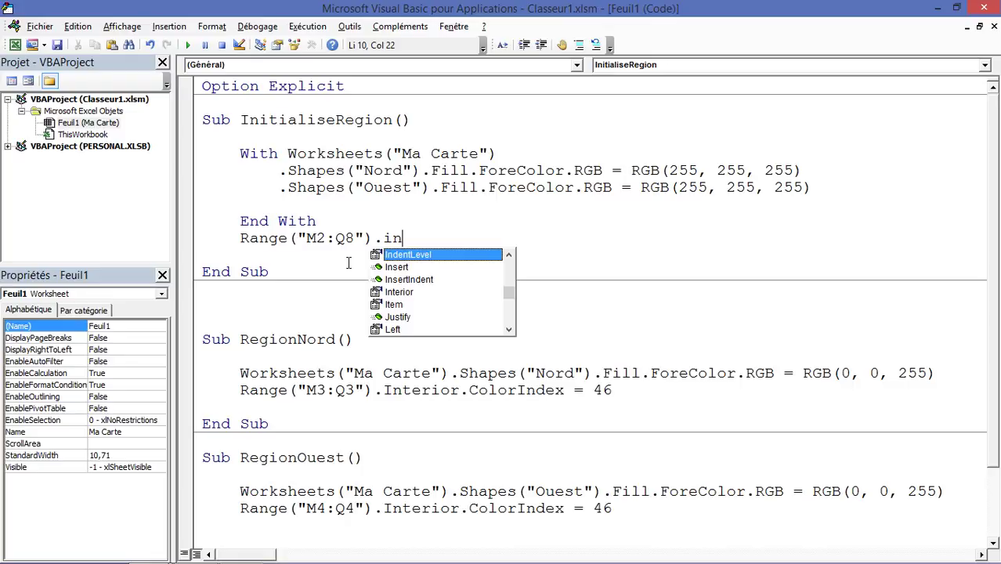
Complete it as Range("M2:Q8").Interior.ColorIndex = 2 and insert a blank line after End With.
{"action": "key", "text": "Down"}
{"action": "key", "text": "Down"}
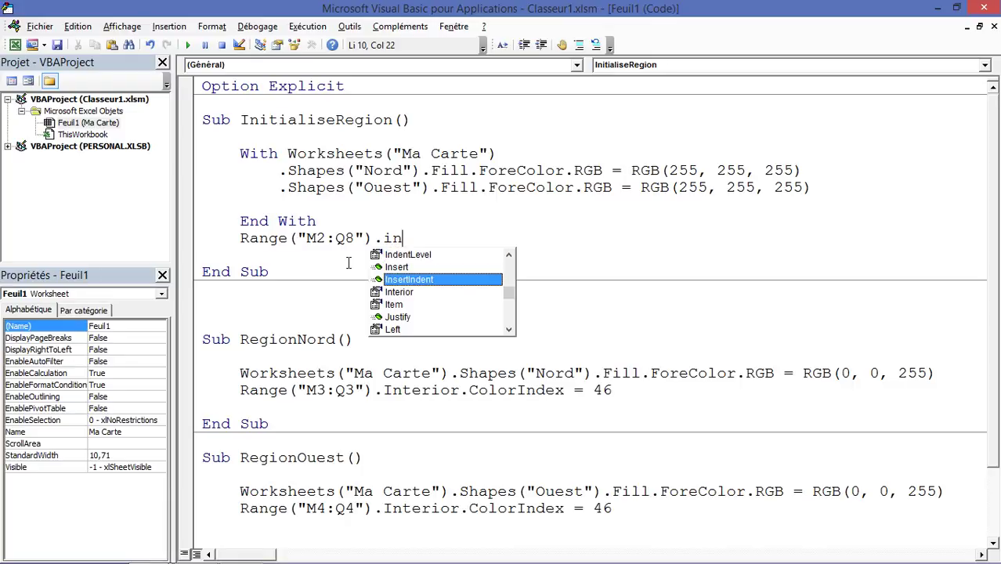
{"action": "key", "text": "Down"}
{"action": "key", "text": "Tab"}
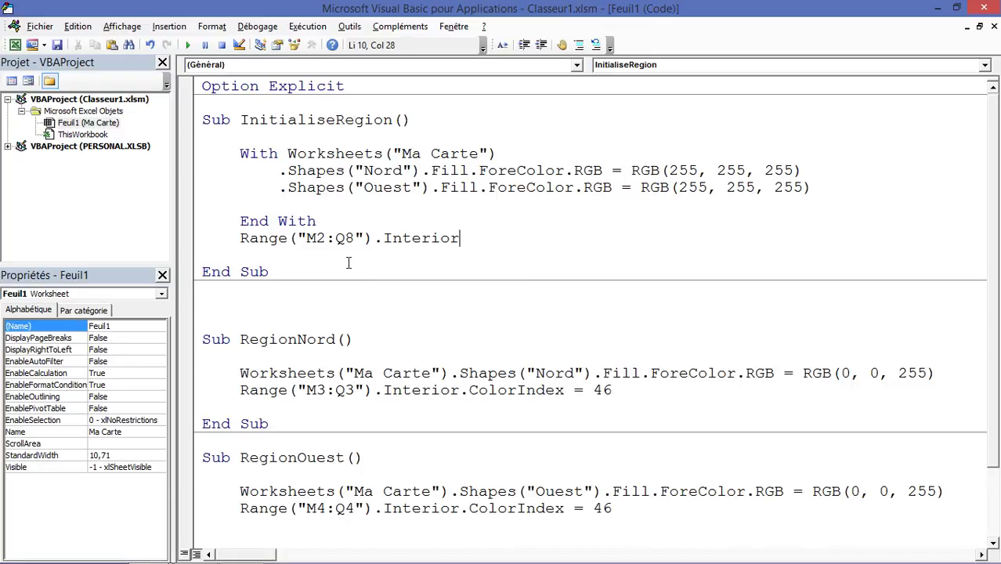
{"action": "type", "text": ".col"}
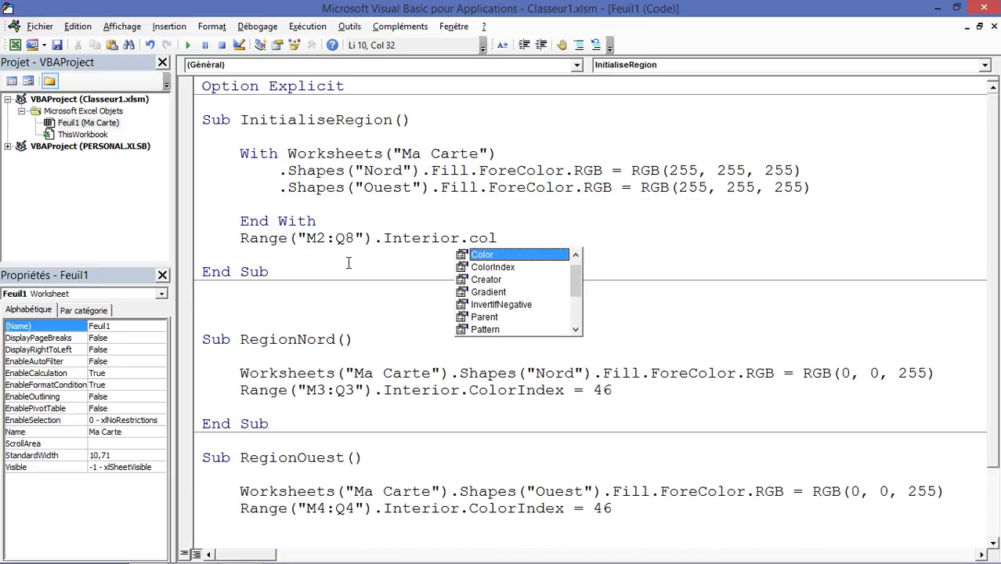
{"action": "key", "text": "Down"}
{"action": "key", "text": "Tab"}
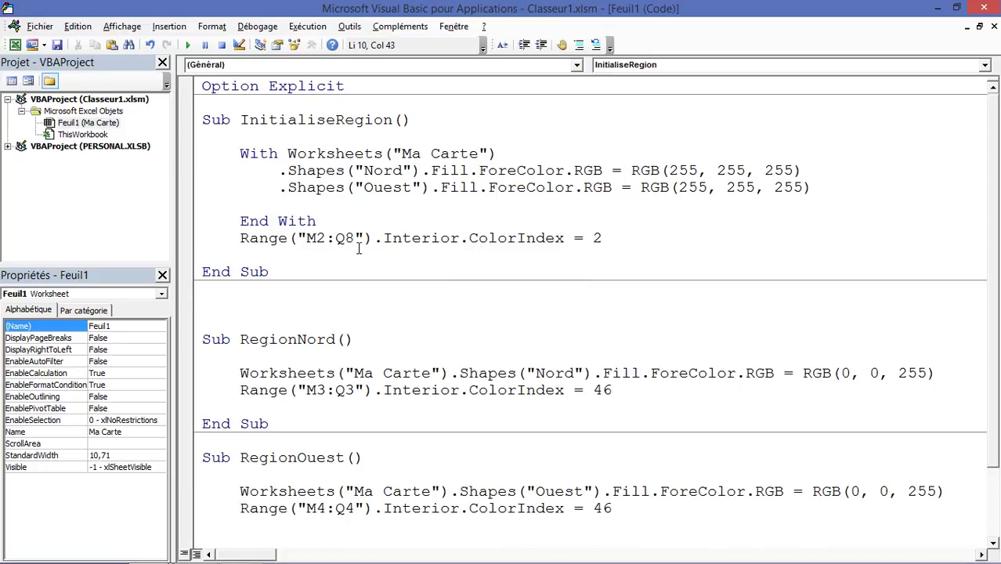
{"action": "left_click", "coordinate": [414, 215]}
{"action": "key", "text": "Return"}
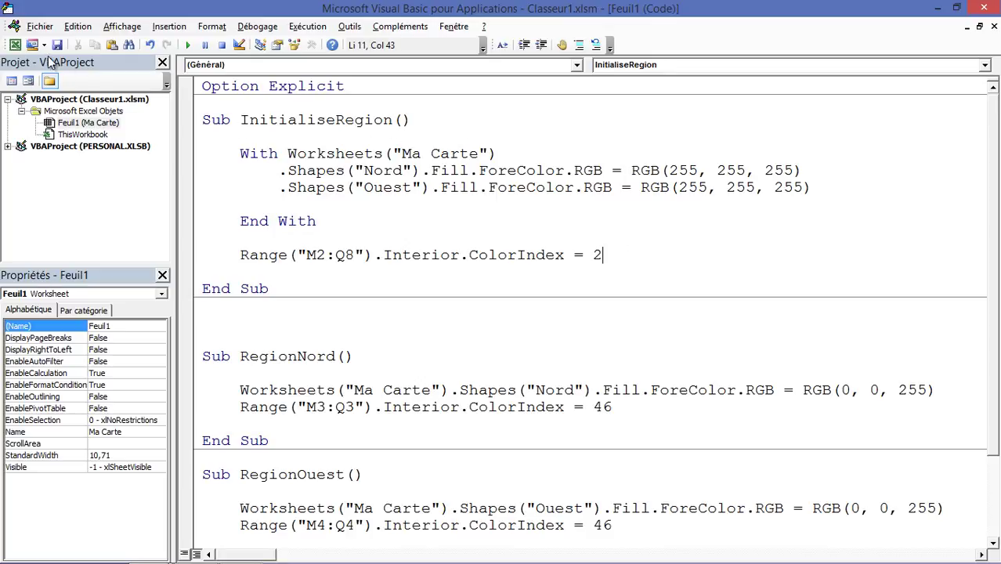
Copy the Région OUEST button, paste it lower on Ma Carte, and label it 'Efface Couleur'.
{"action": "left_click", "coordinate": [15, 46]}
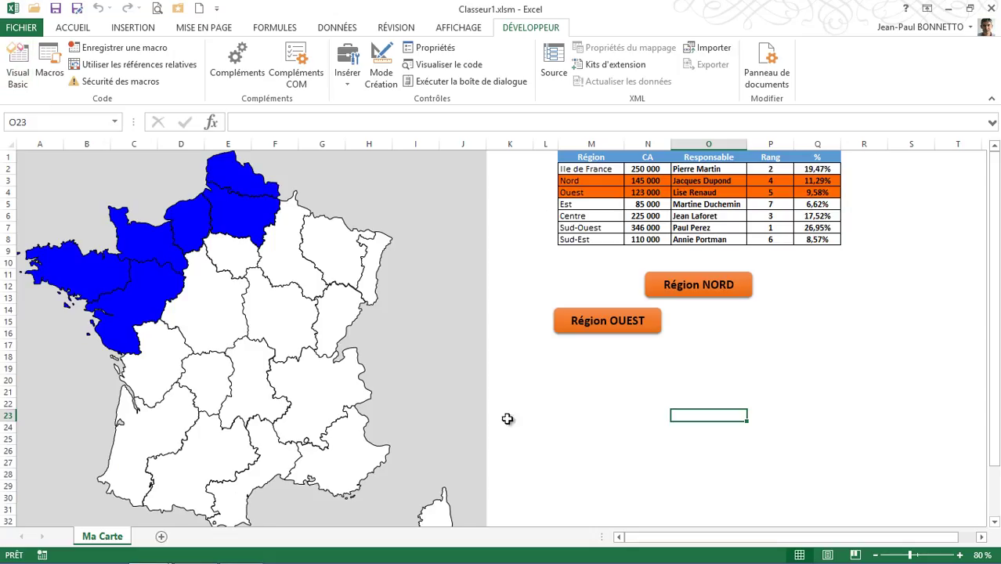
{"action": "right_click", "coordinate": [616, 332]}
{"action": "left_click", "coordinate": [593, 334]}
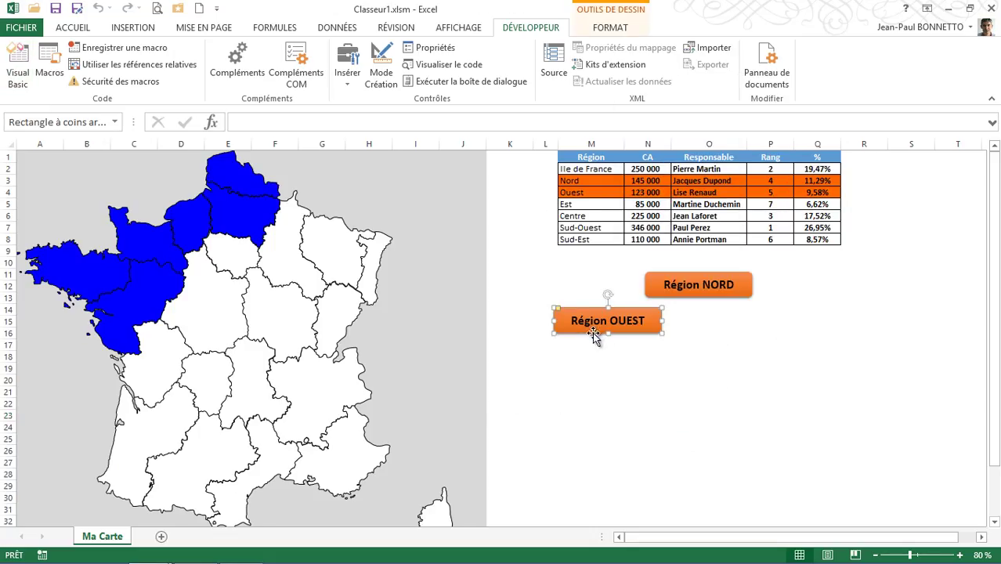
{"action": "left_click", "coordinate": [687, 447]}
{"action": "key", "text": "ctrl+v"}
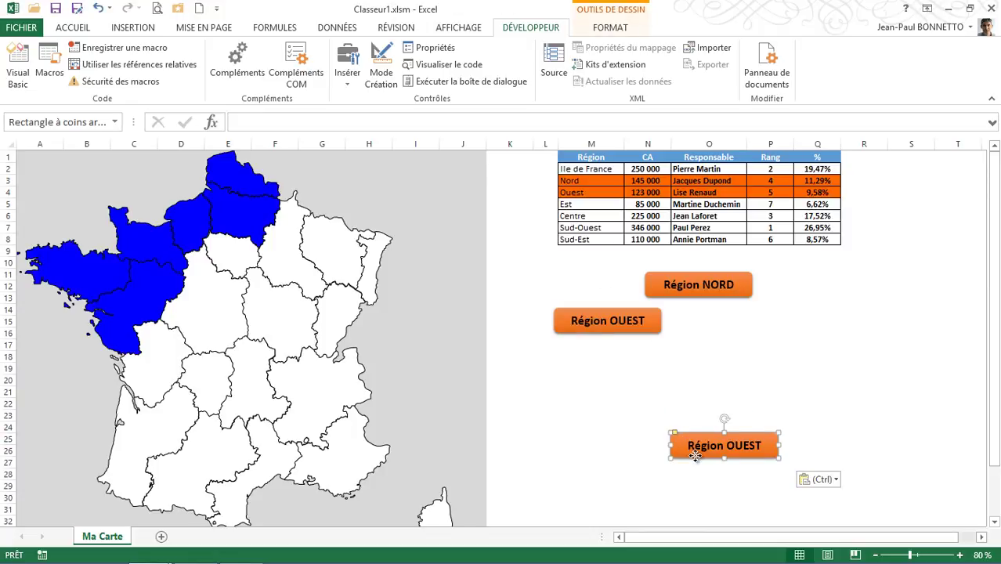
{"action": "mouse_move", "coordinate": [696, 456]}
{"action": "left_mouse_down"}
{"action": "mouse_move", "coordinate": [687, 497]}
{"action": "mouse_move", "coordinate": [766, 486]}
{"action": "left_mouse_up"}
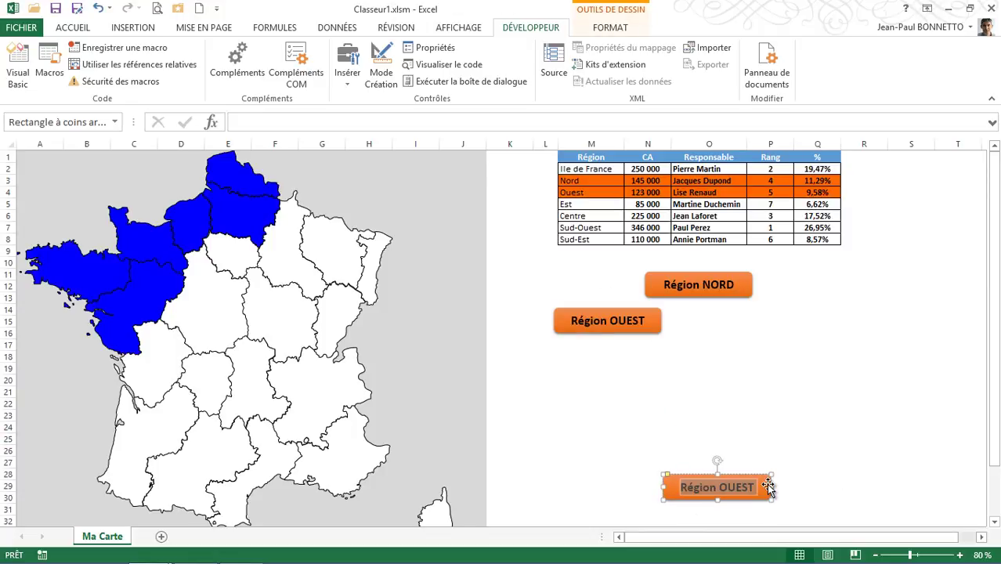
{"action": "type", "text": "Effac"}
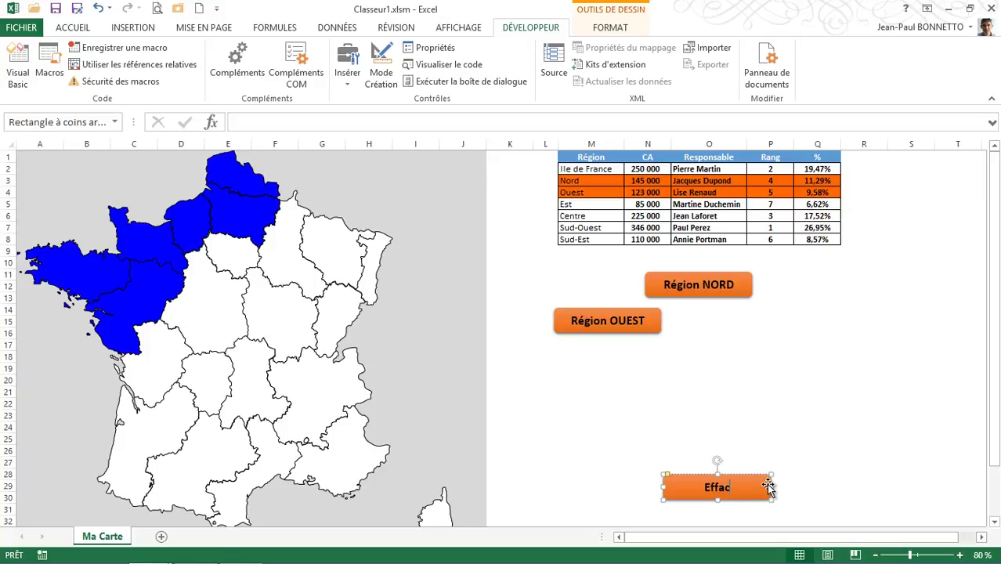
{"action": "type", "text": "e Couleu"}
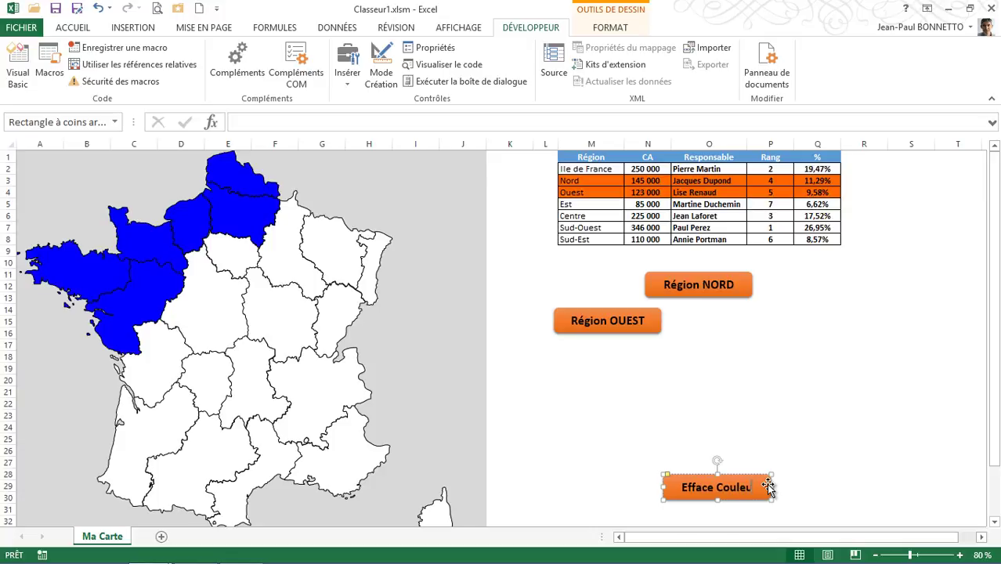
{"action": "type", "text": "r"}
{"action": "left_click", "coordinate": [753, 512]}
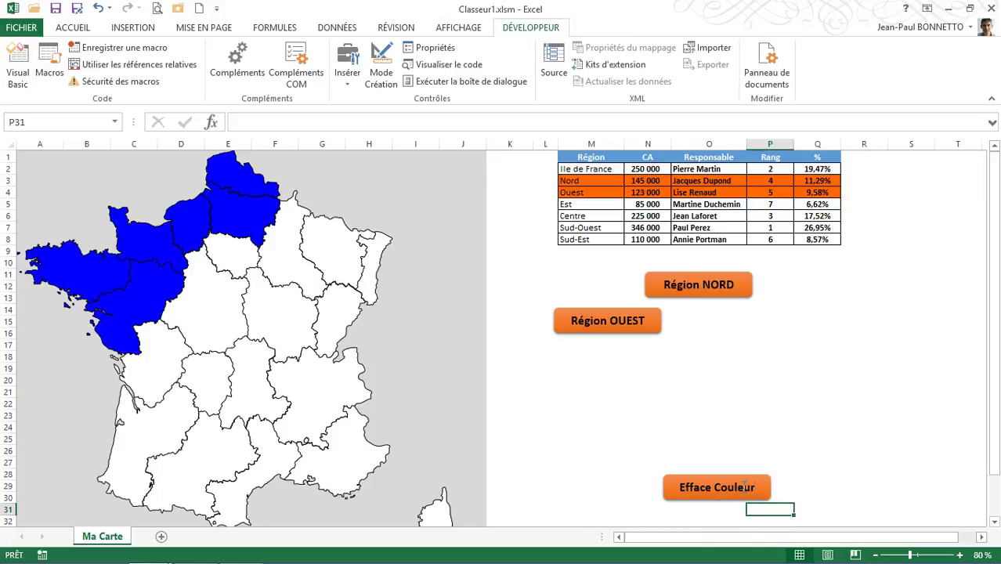
Assign the Feuil1.InitialiseRegion macro to the Efface Couleur button.
{"action": "right_click", "coordinate": [745, 487]}
{"action": "left_click", "coordinate": [798, 443]}
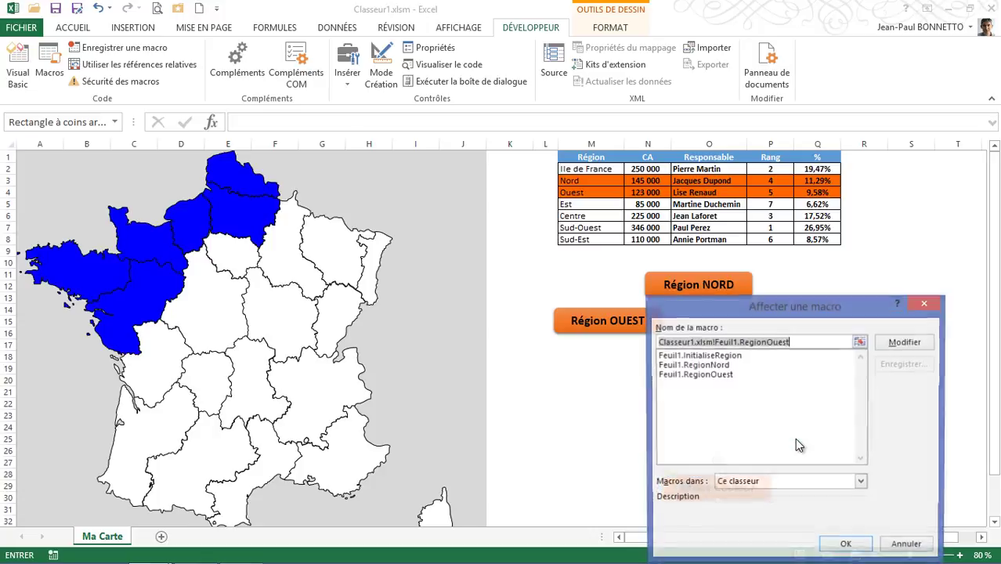
{"action": "left_click", "coordinate": [701, 356]}
{"action": "left_click", "coordinate": [850, 545]}
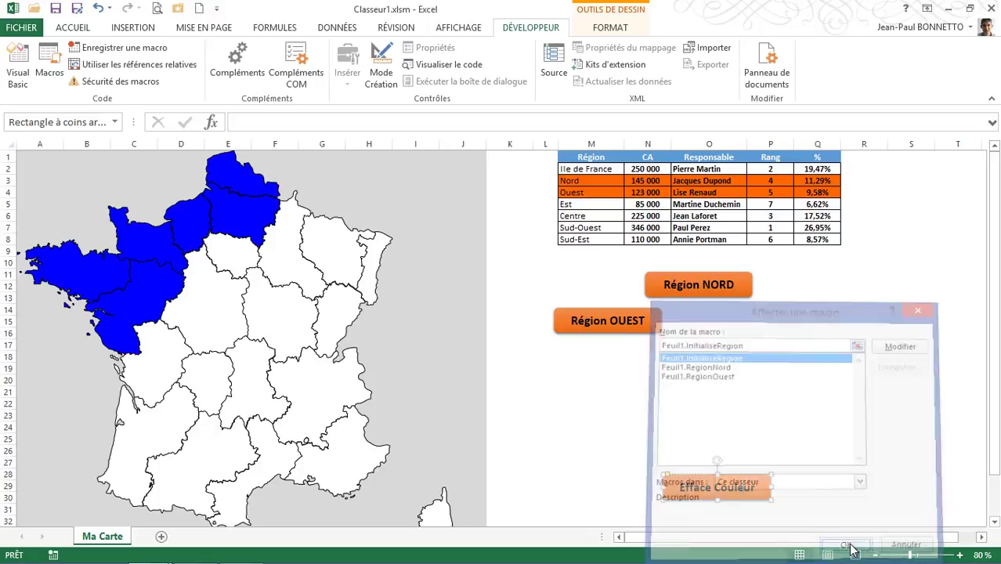
{"action": "left_click", "coordinate": [633, 403]}
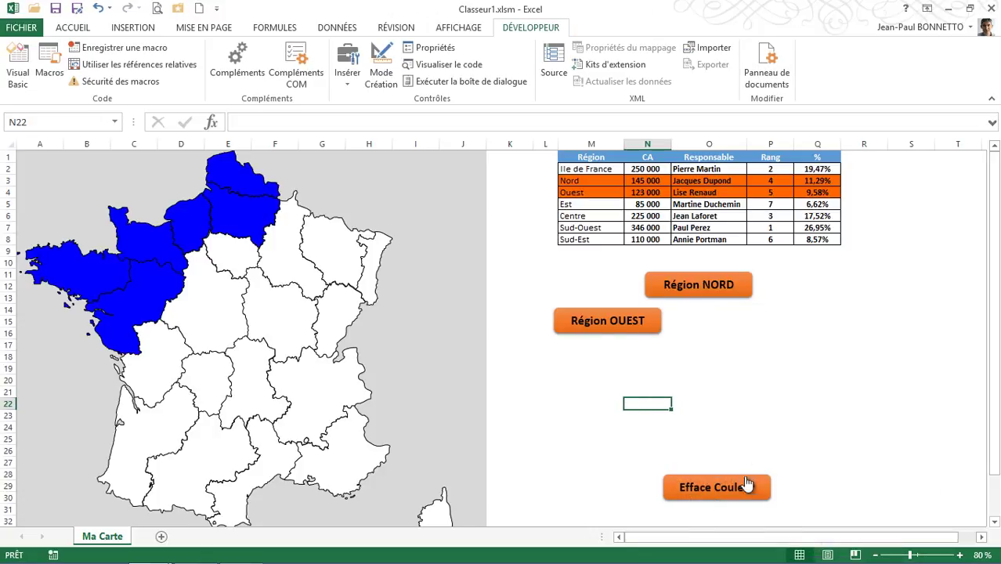
Test the buttons in turn: Efface Couleur, Région NORD, Efface Couleur, Région OUEST, Efface Couleur.
{"action": "left_click", "coordinate": [724, 491]}
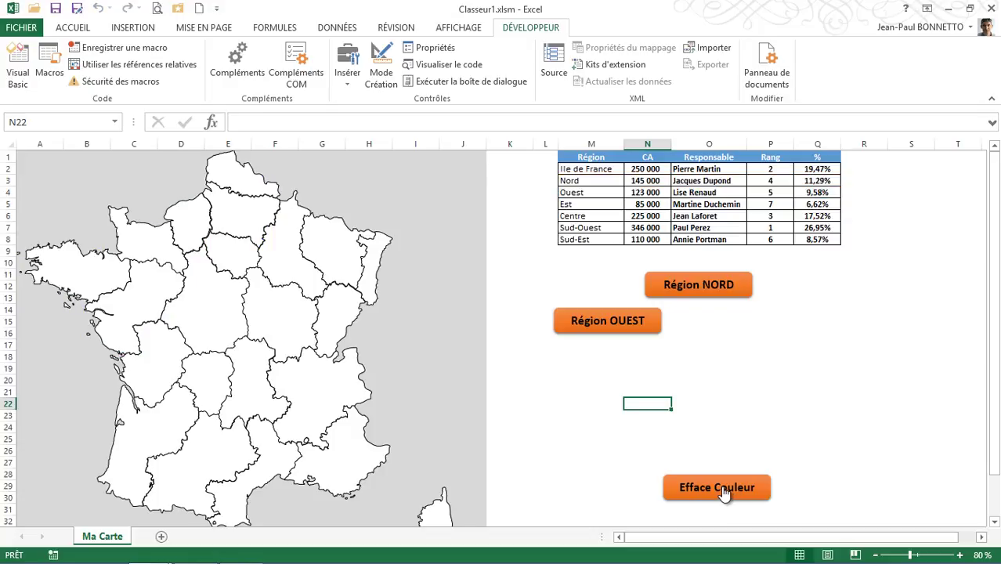
{"action": "left_click", "coordinate": [708, 296]}
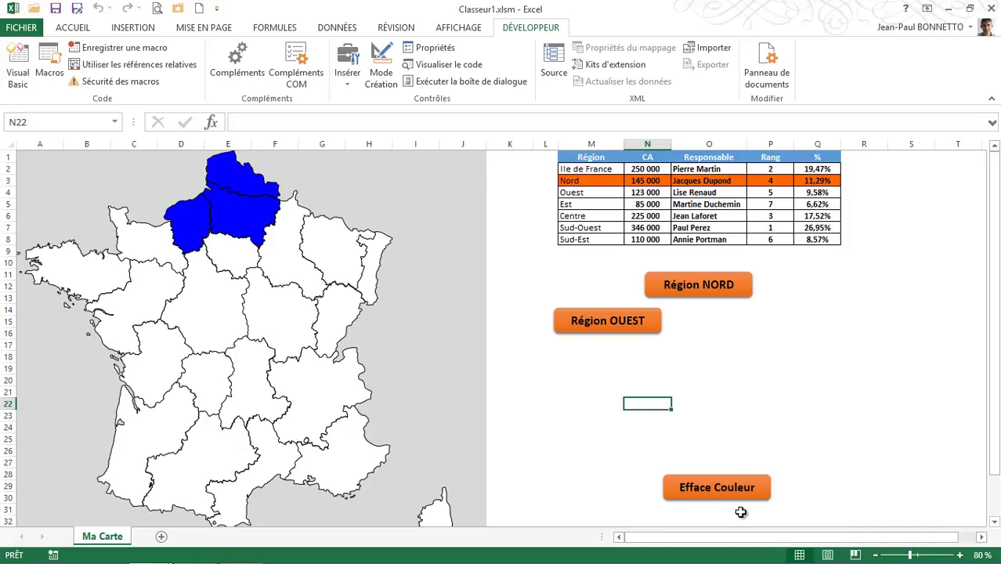
{"action": "left_click", "coordinate": [720, 498]}
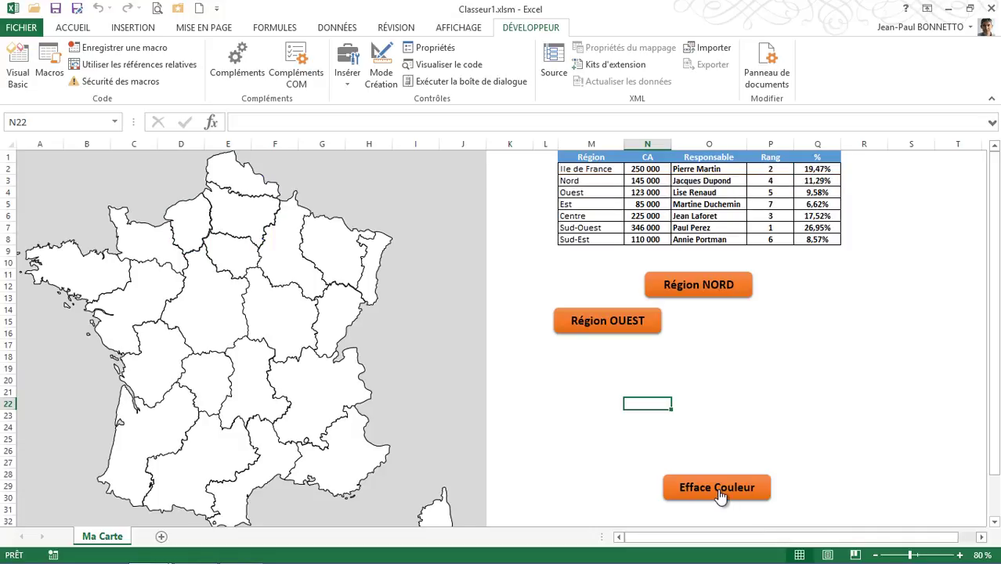
{"action": "left_click", "coordinate": [618, 323]}
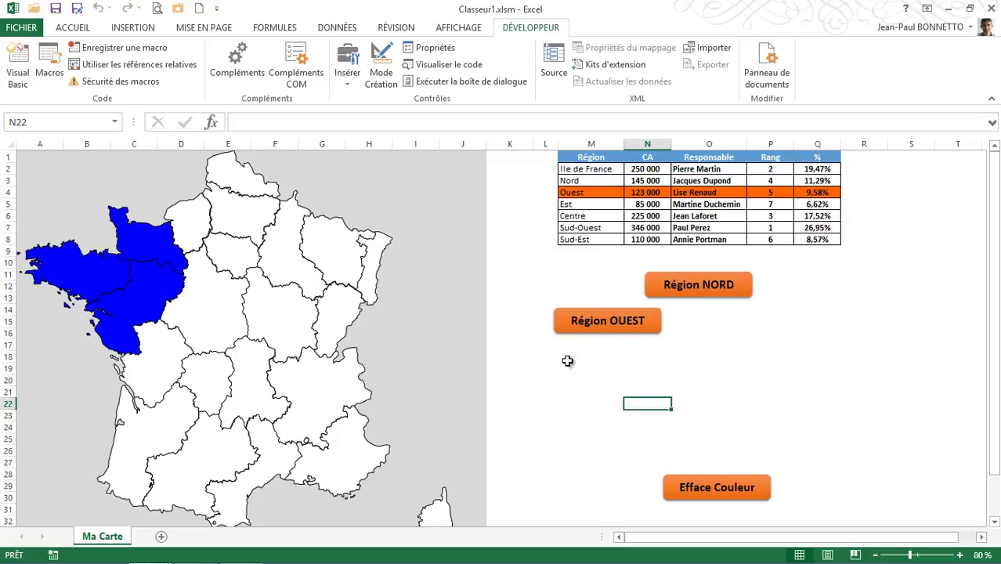
{"action": "left_click", "coordinate": [735, 490]}
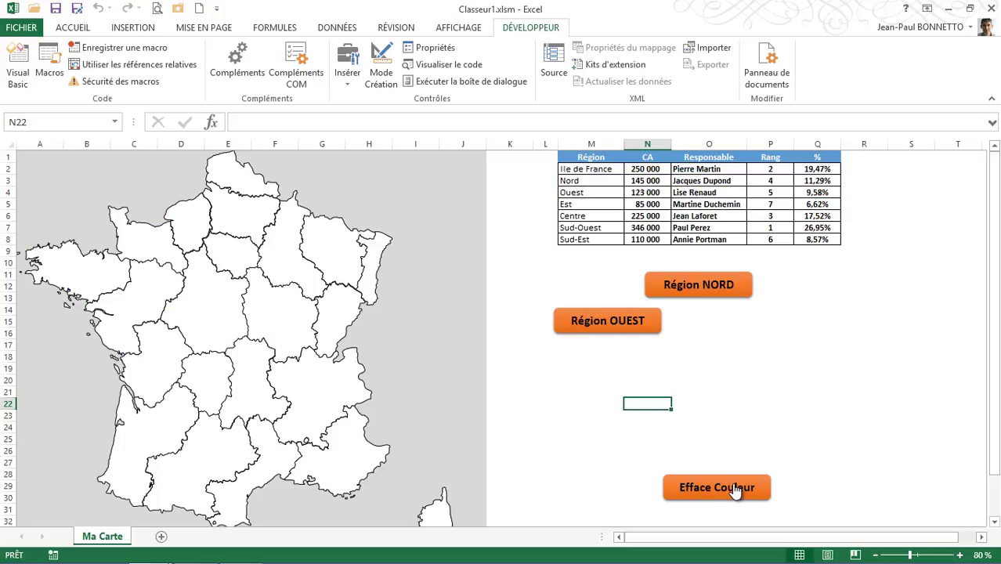
{"action": "left_click", "coordinate": [722, 333]}
{"action": "left_click", "coordinate": [720, 320]}
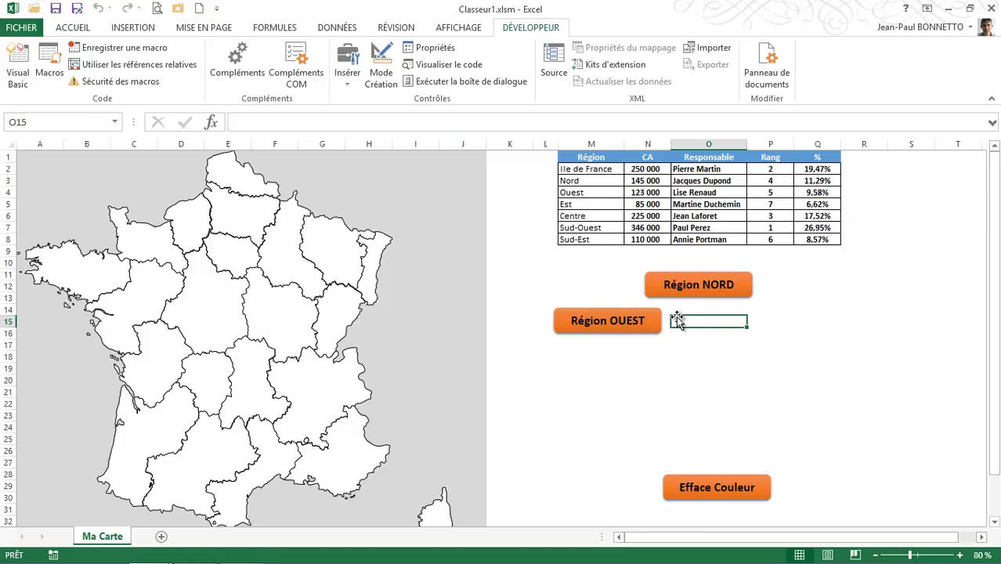
Confirm the Ile de France shape name and delete the extra blank lines before RegionNord.
{"action": "left_click", "coordinate": [234, 254]}
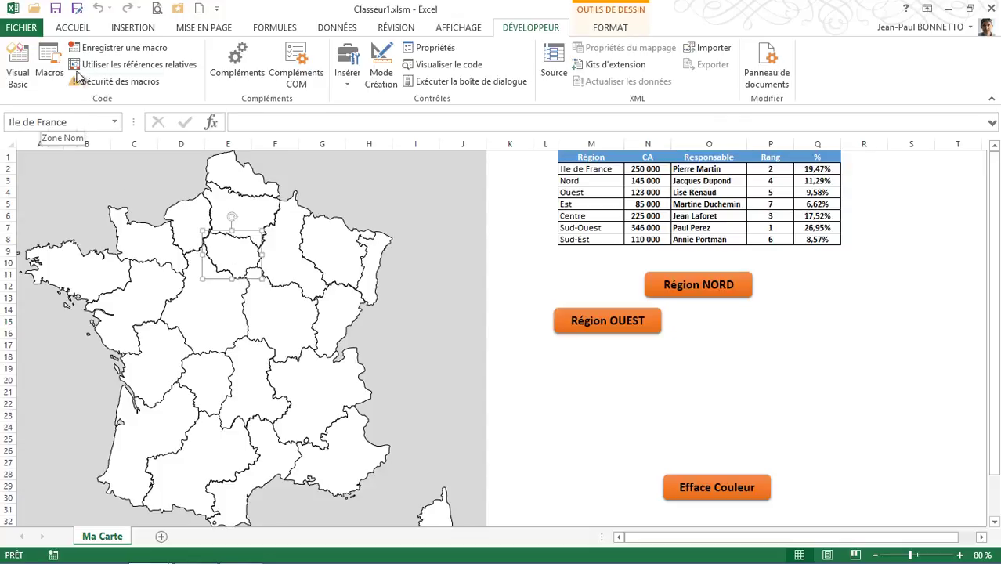
{"action": "left_click", "coordinate": [18, 69]}
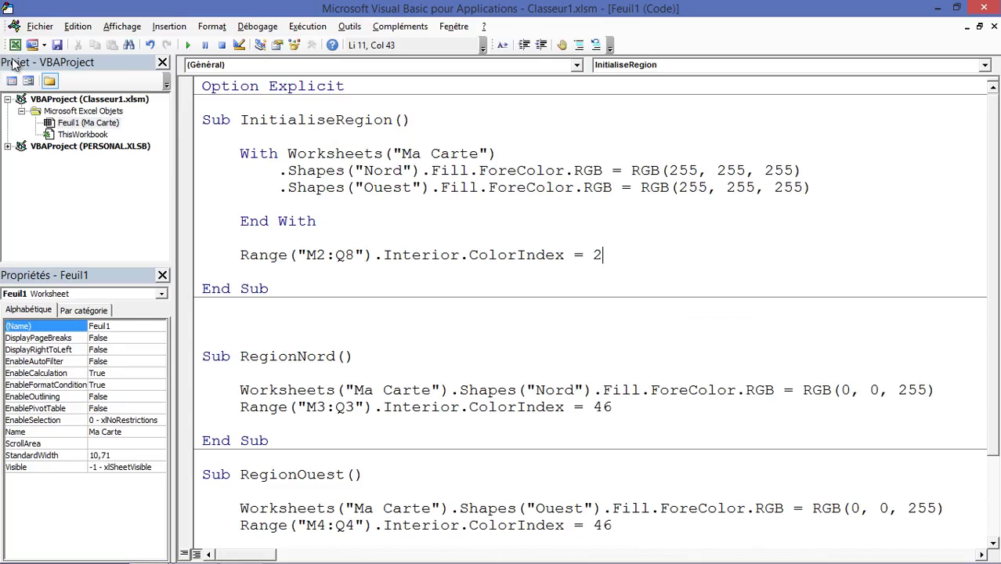
{"action": "left_click", "coordinate": [225, 314]}
{"action": "key", "text": "Delete"}
{"action": "key", "text": "Delete"}
{"action": "scroll", "coordinate": [225, 314], "scroll_direction": "down", "scroll_amount": 2}
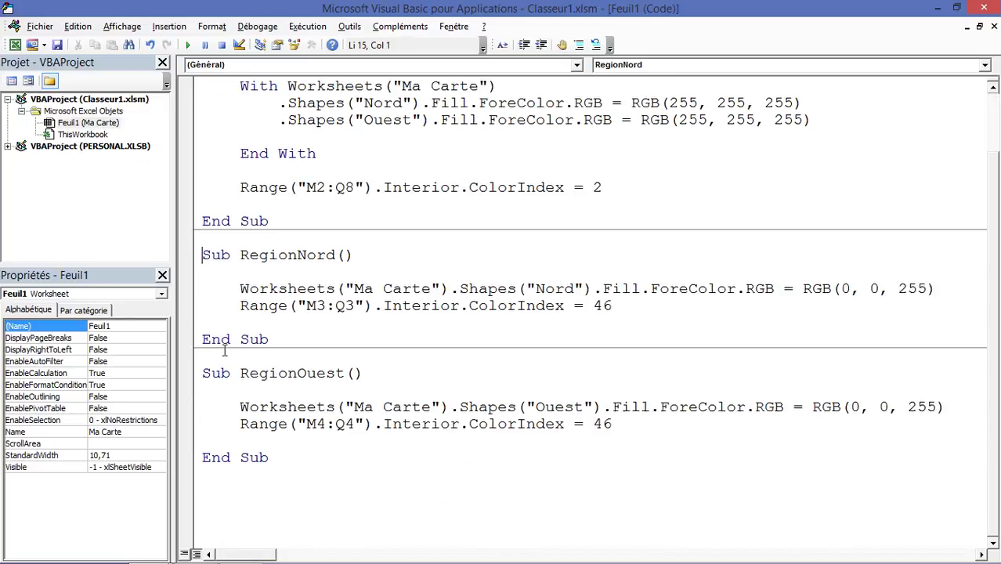
{"action": "left_click_drag", "start_coordinate": [286, 464], "coordinate": [196, 377]}
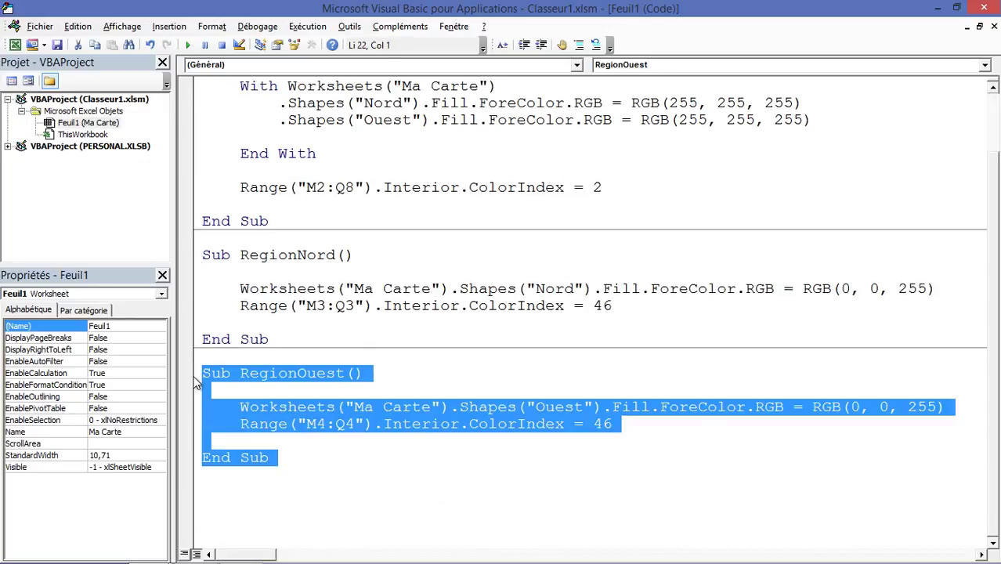
Paste a copy of RegionOuest, renamed RegionIDF, targeting the shape "Ile de France".
{"action": "left_click", "coordinate": [211, 488]}
{"action": "type", "text": "Sub RegionOuest()      Worksheets(\"Ma Carte\").Shapes(\"Ouest\").Fill.ForeColor.RGB = RGB(0, 0, 255)     Range(\"M4:Q4\").Interior.ColorIndex = 46  End Sub"}
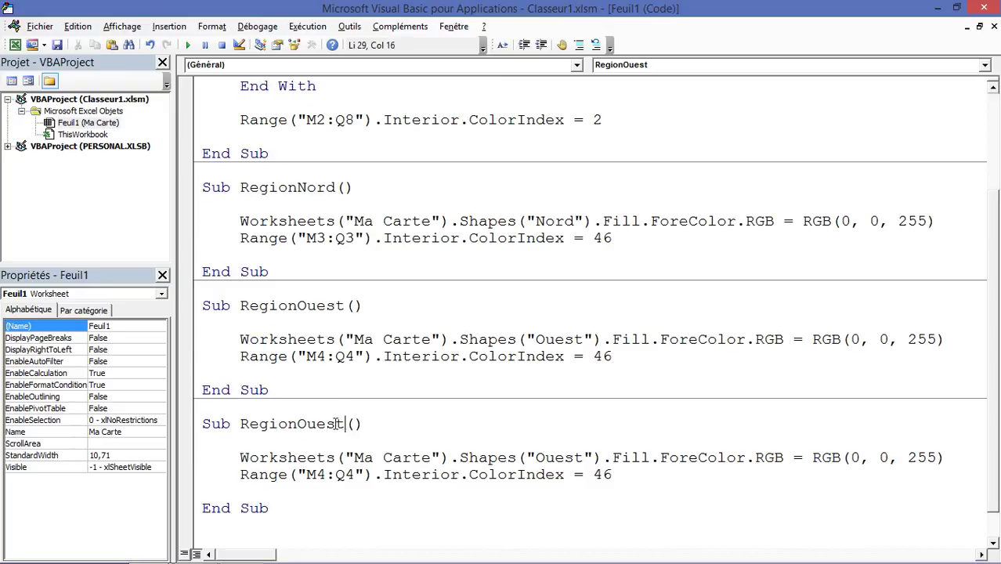
{"action": "left_click_drag", "start_coordinate": [341, 424], "coordinate": [298, 425]}
{"action": "type", "text": "IDF"}
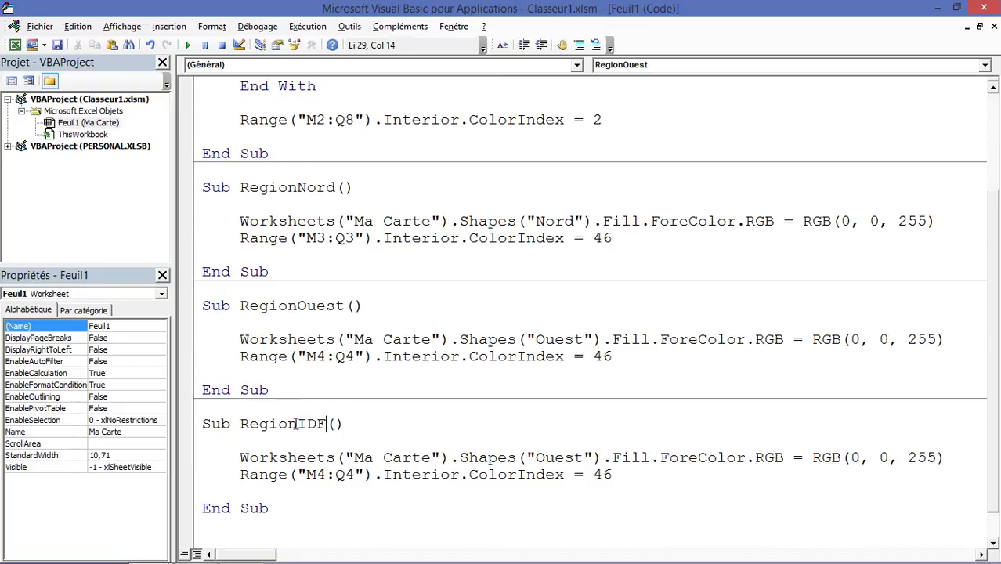
{"action": "left_click_drag", "start_coordinate": [538, 457], "coordinate": [583, 457]}
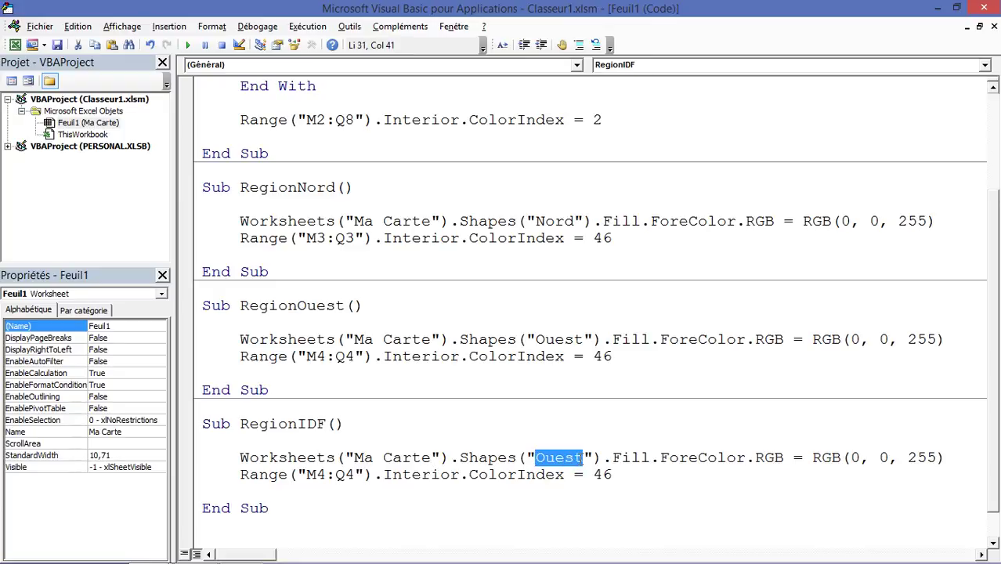
{"action": "type", "text": "Ile de Fran"}
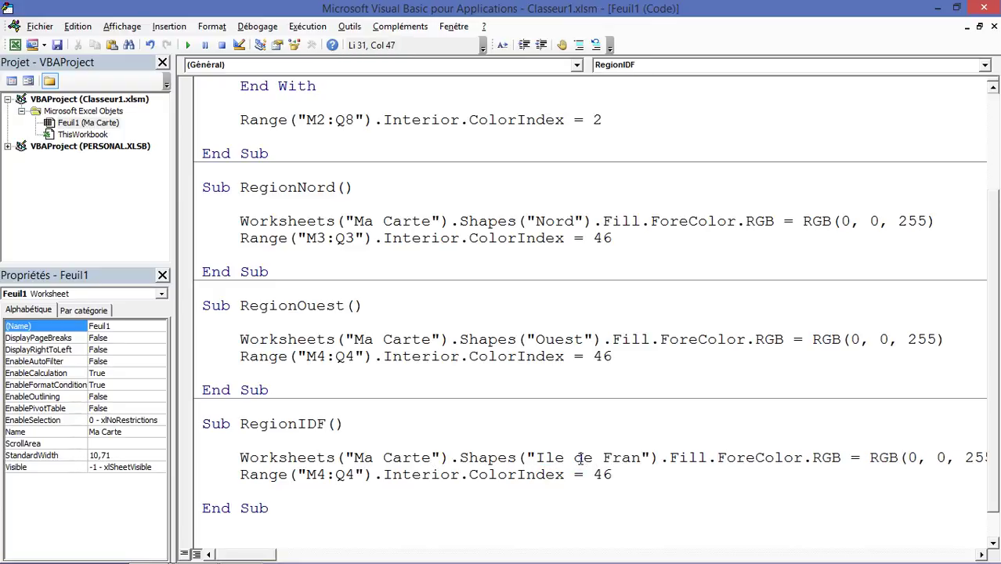
{"action": "type", "text": "ce"}
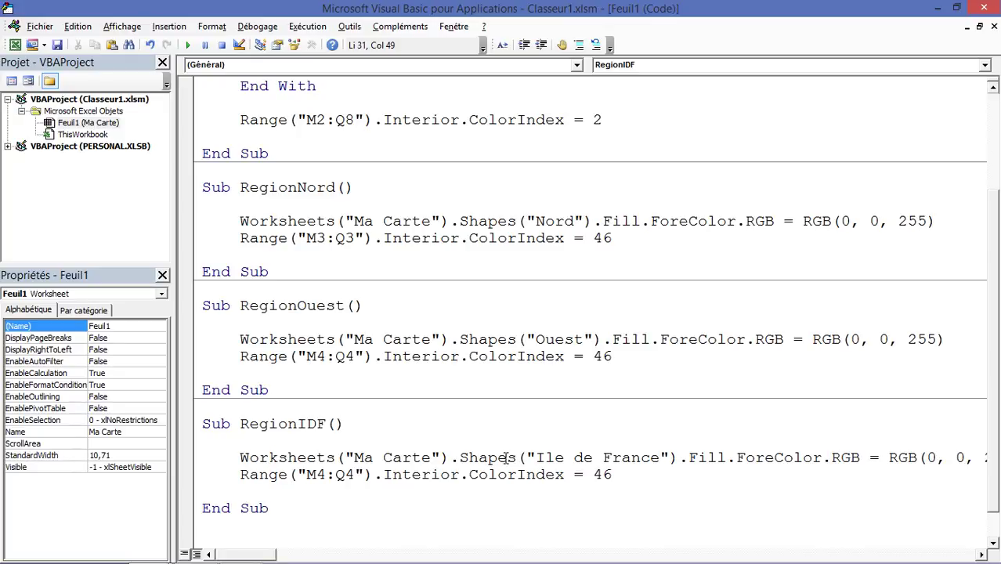
Change the RegionIDF highlight range from M4:Q4 to M2:Q2, the Ile de France table row.
{"action": "left_click", "coordinate": [15, 45]}
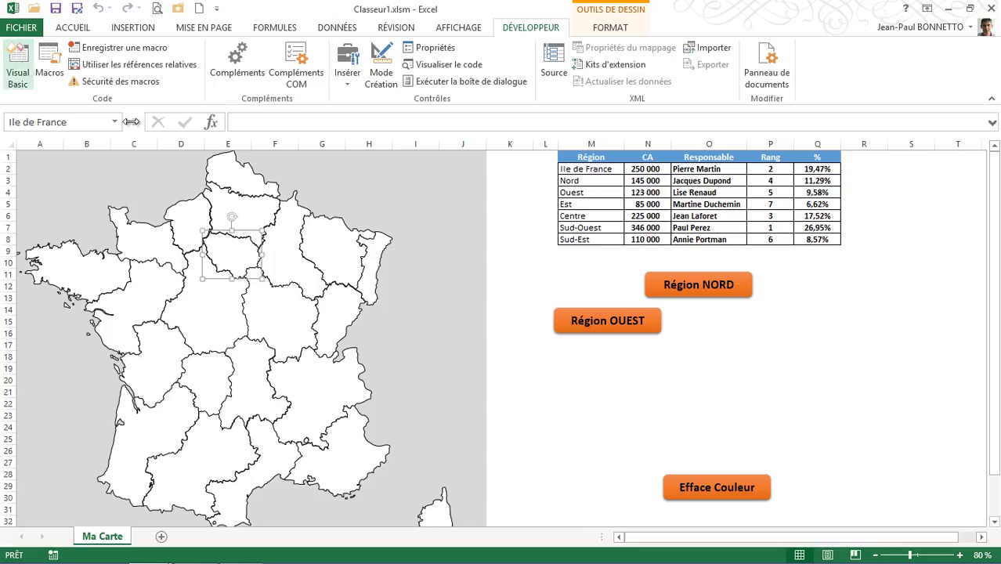
{"action": "left_click", "coordinate": [580, 169]}
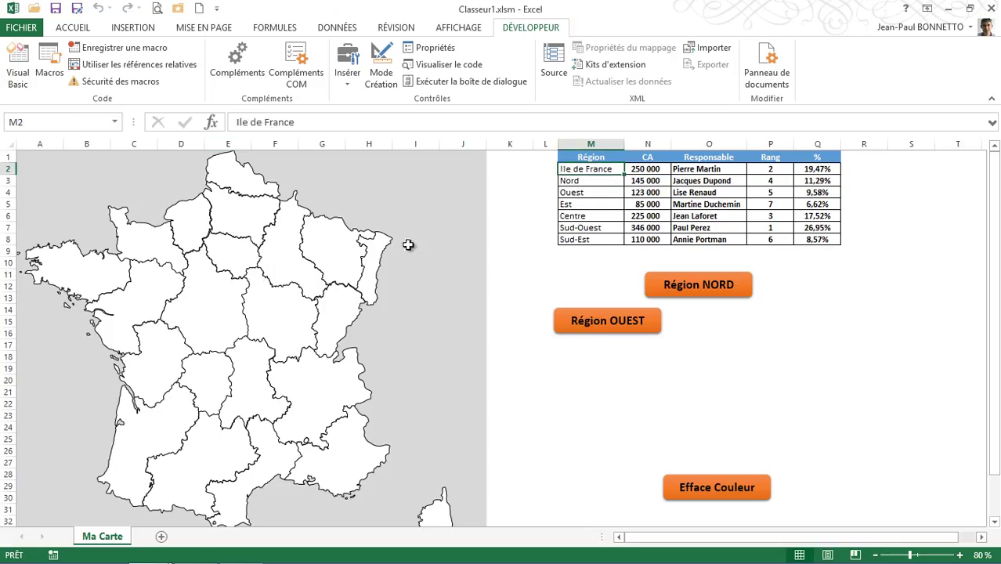
{"action": "left_click", "coordinate": [20, 66]}
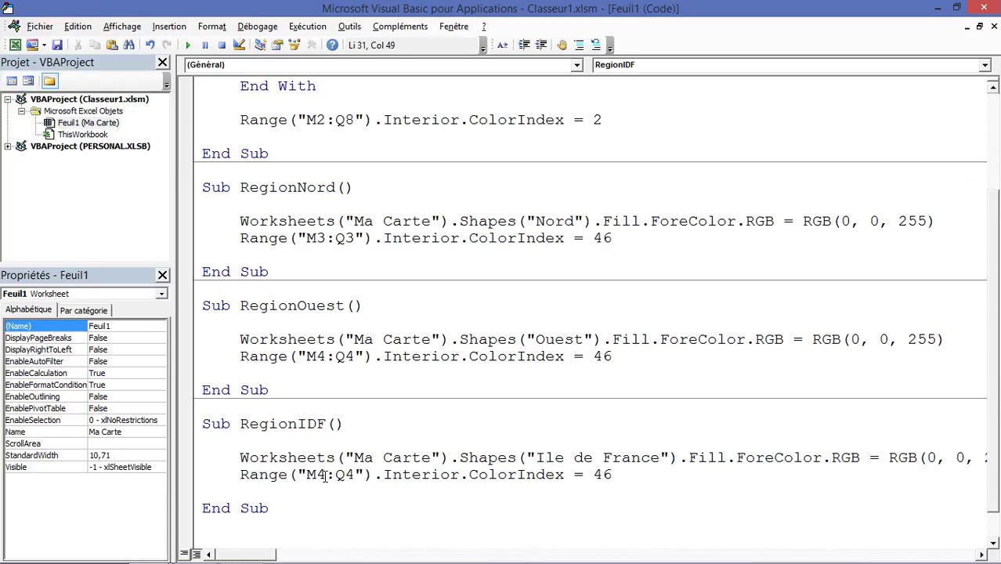
{"action": "left_click_drag", "start_coordinate": [329, 477], "coordinate": [348, 475]}
{"action": "type", "text": "2:Q2"}
{"action": "left_click", "coordinate": [622, 476]}
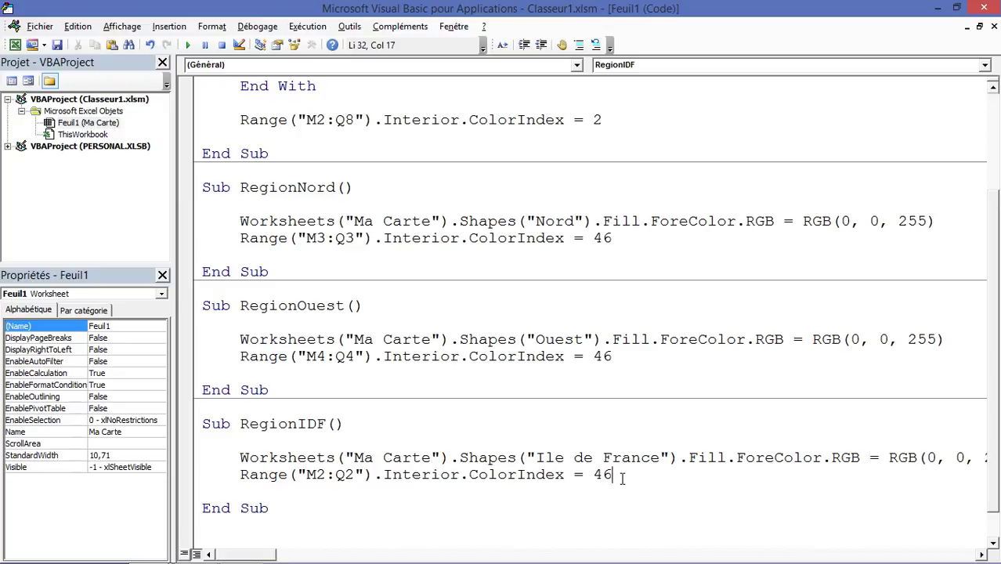
Duplicate the Région OUEST button beside it and relabel the copy Région IDF.
{"action": "left_click", "coordinate": [15, 44]}
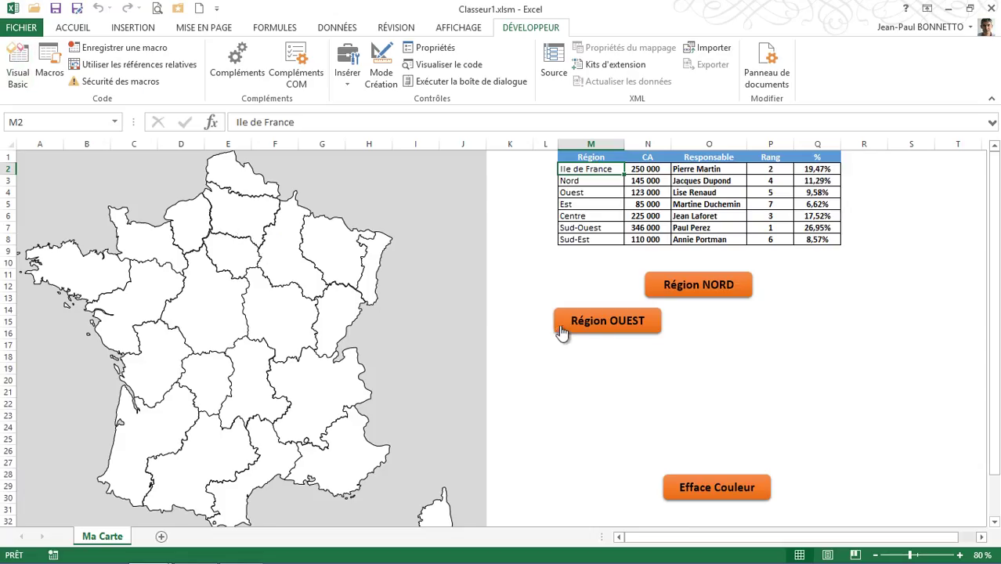
{"action": "right_click", "coordinate": [633, 327]}
{"action": "key", "text": "Escape"}
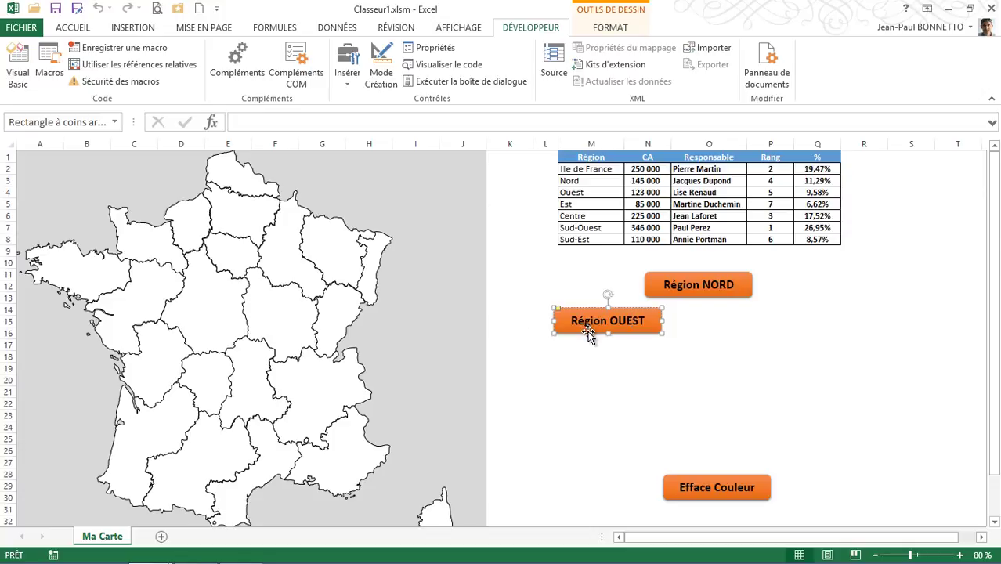
{"action": "left_click_drag", "start_coordinate": [588, 331], "coordinate": [710, 332]}
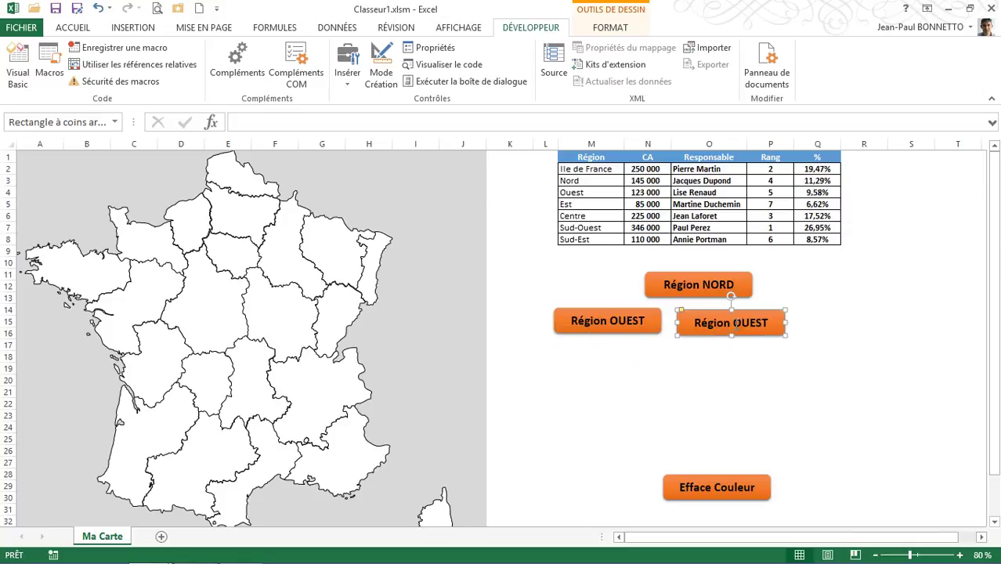
{"action": "double_click", "coordinate": [736, 323]}
{"action": "type", "text": "IDF"}
{"action": "left_click", "coordinate": [755, 356]}
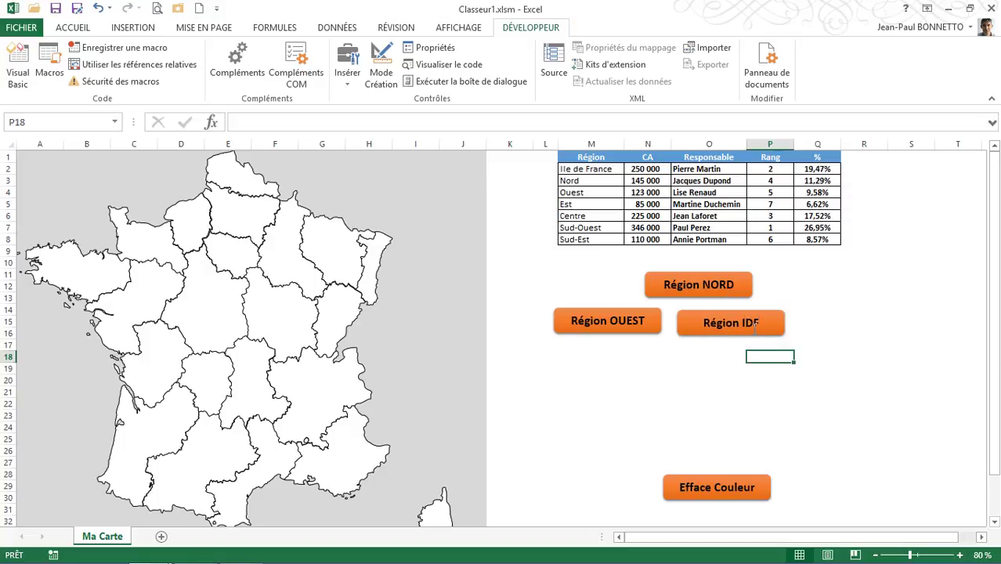
Assign the Feuil1.RegionIDF macro to the Région IDF button and test it.
{"action": "right_click", "coordinate": [756, 327]}
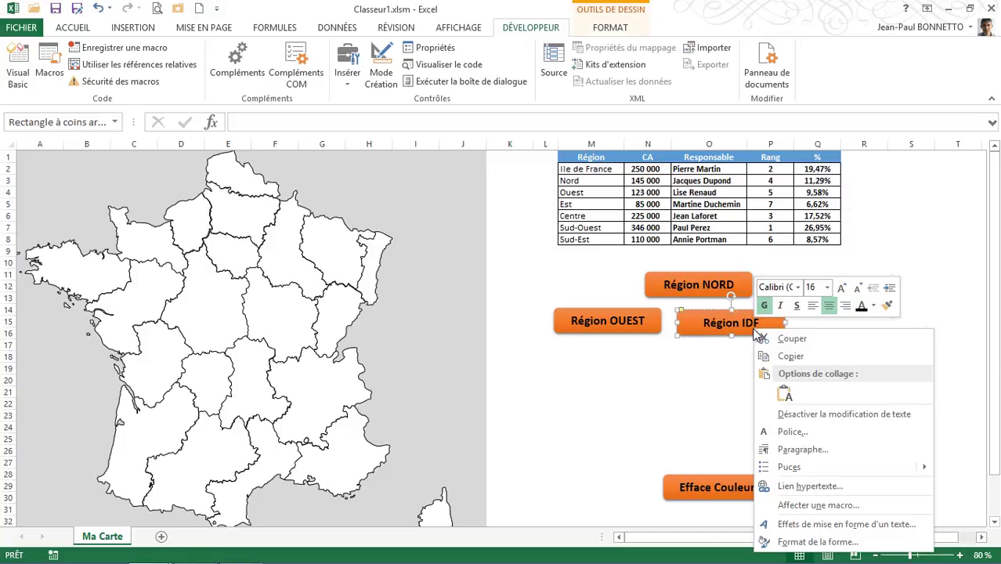
{"action": "left_click", "coordinate": [815, 505]}
{"action": "left_click", "coordinate": [705, 367]}
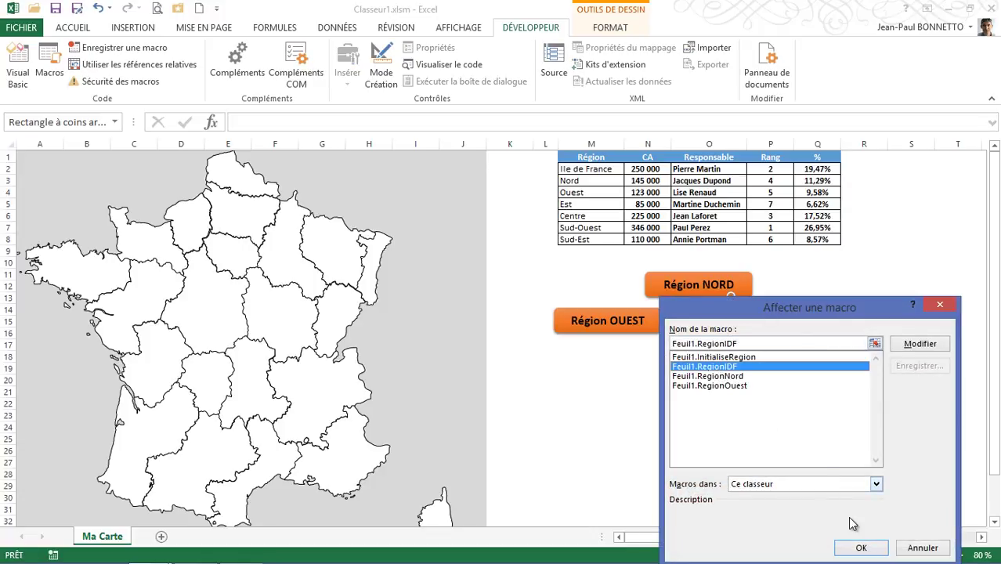
{"action": "left_click", "coordinate": [861, 548]}
{"action": "left_click", "coordinate": [620, 374]}
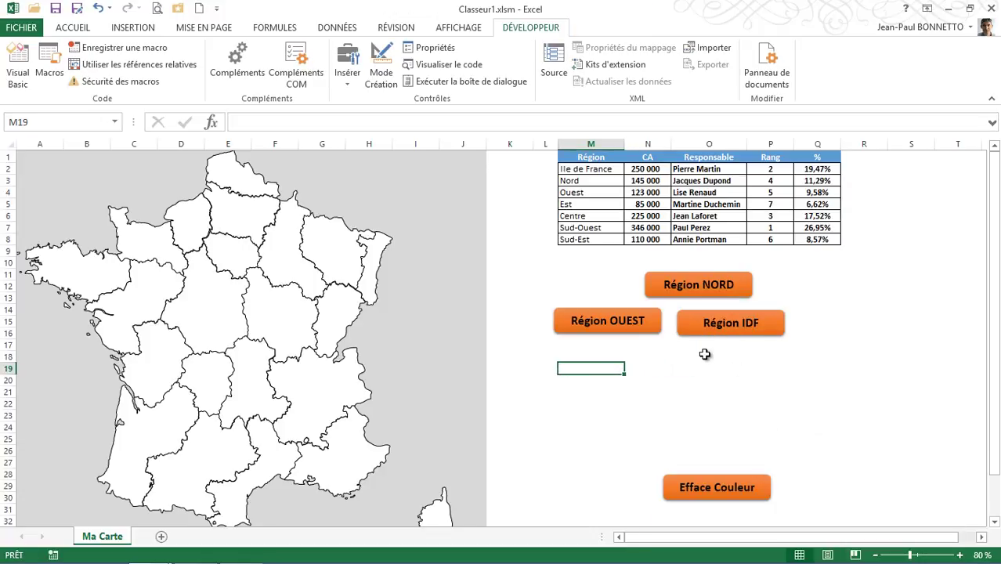
{"action": "left_click", "coordinate": [728, 327]}
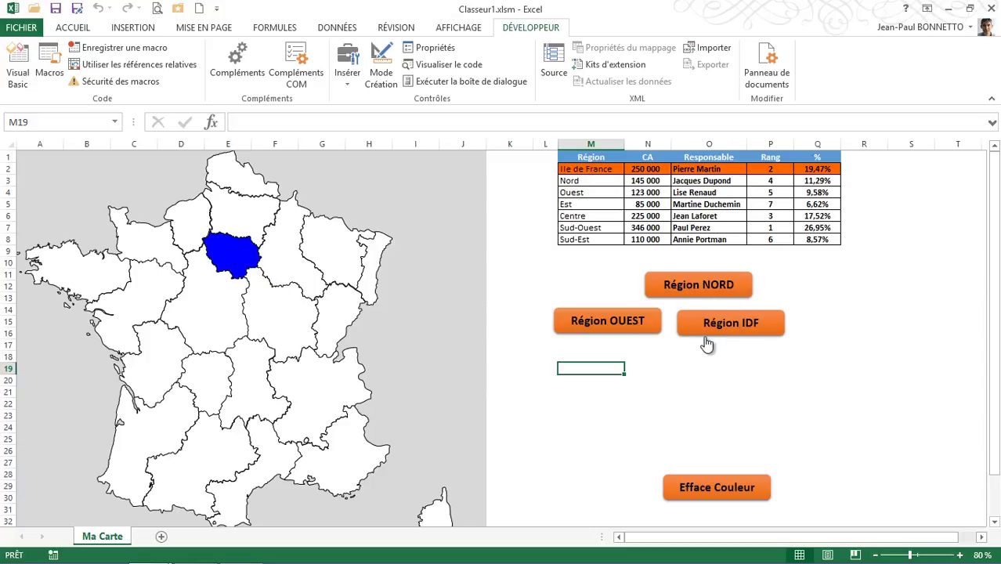
Duplicate the .Shapes("Ouest") reset line in InitialiseRegion and change its shape name to Île de France.
{"action": "left_click", "coordinate": [17, 66]}
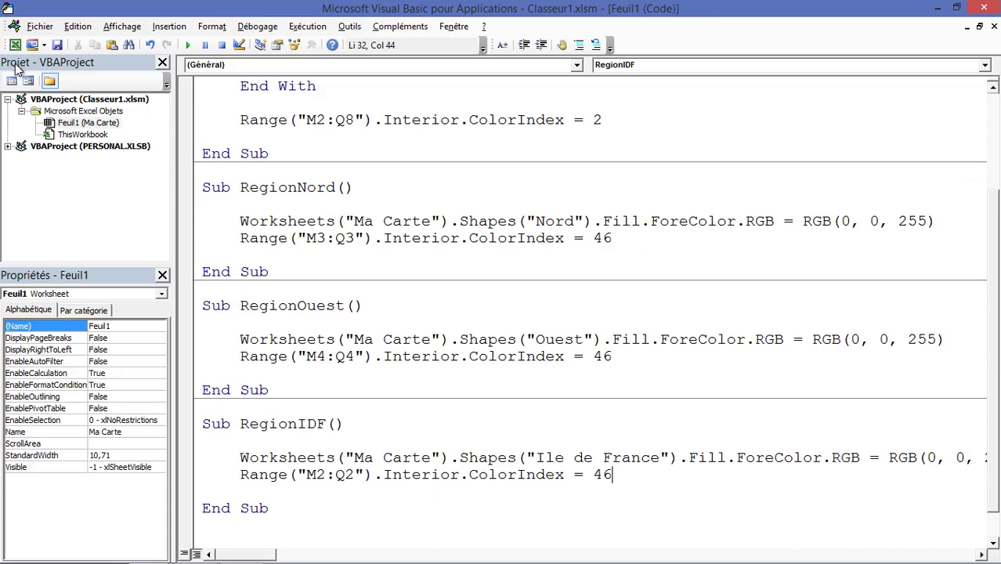
{"action": "scroll", "coordinate": [318, 407], "scroll_direction": "up", "scroll_amount": 4}
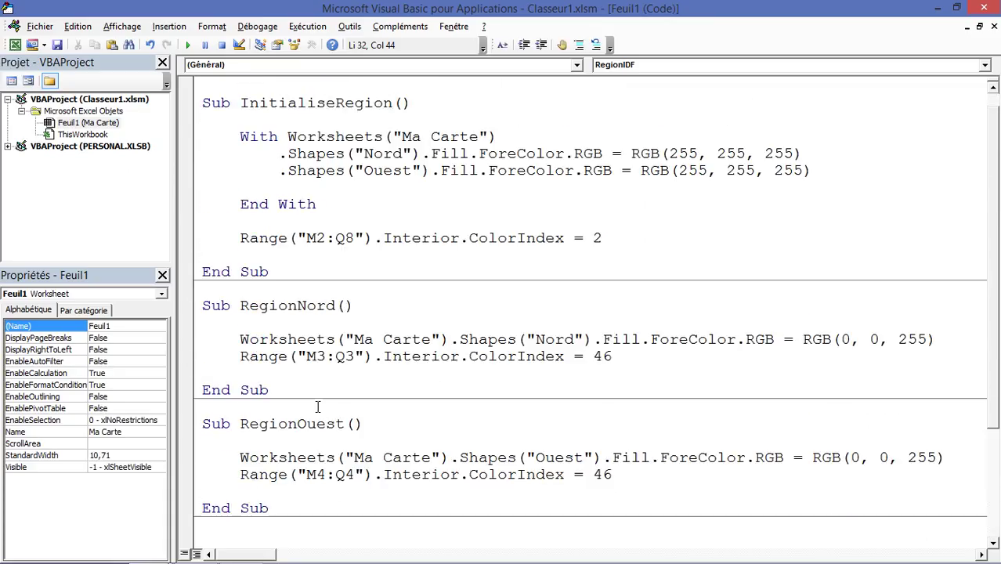
{"action": "scroll", "coordinate": [317, 407], "scroll_direction": "down", "scroll_amount": 2}
{"action": "scroll", "coordinate": [315, 137], "scroll_direction": "up", "scroll_amount": 1}
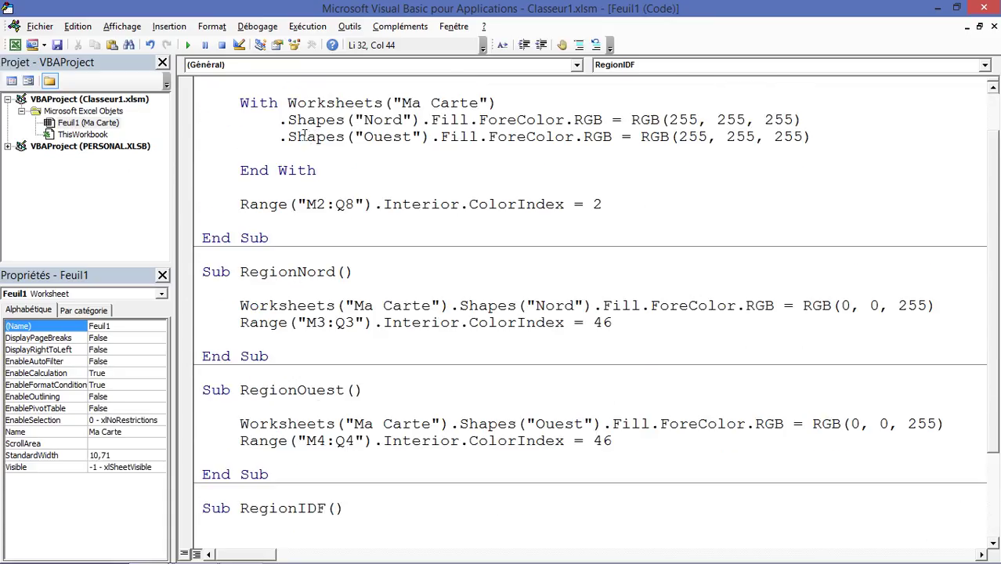
{"action": "left_click_drag", "start_coordinate": [279, 137], "coordinate": [823, 140]}
{"action": "key", "text": "ctrl+c"}
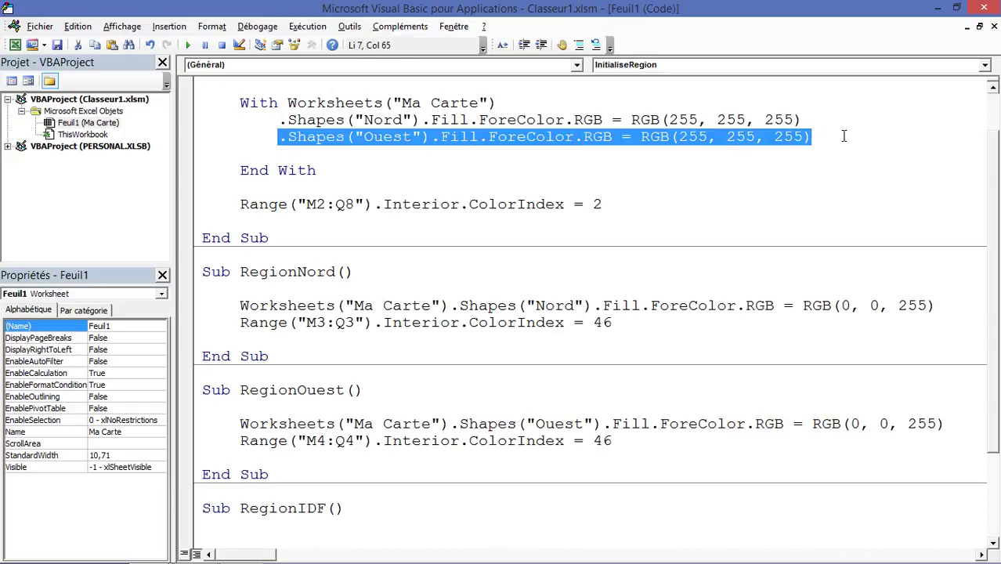
{"action": "left_click", "coordinate": [303, 152]}
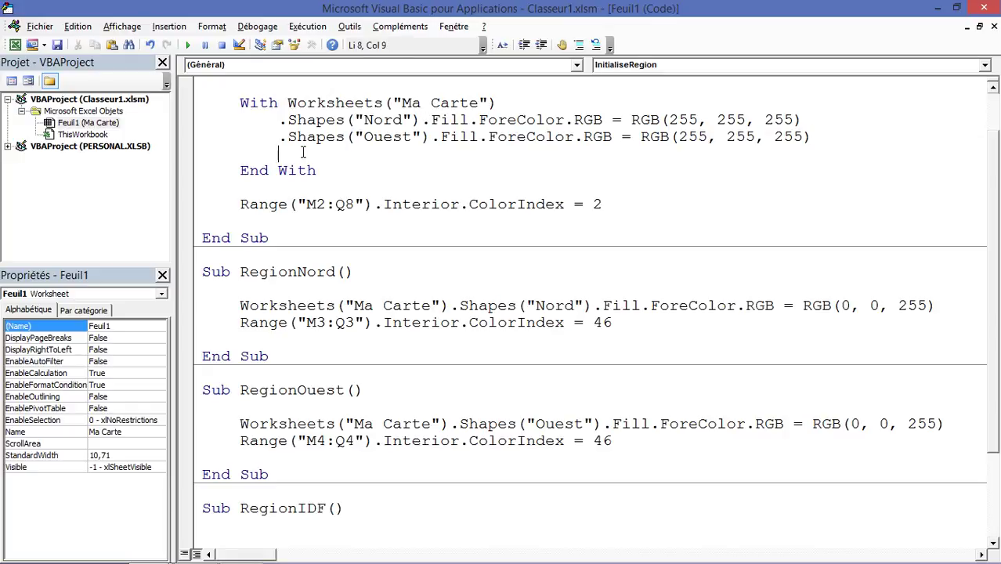
{"action": "key", "text": "ctrl+v"}
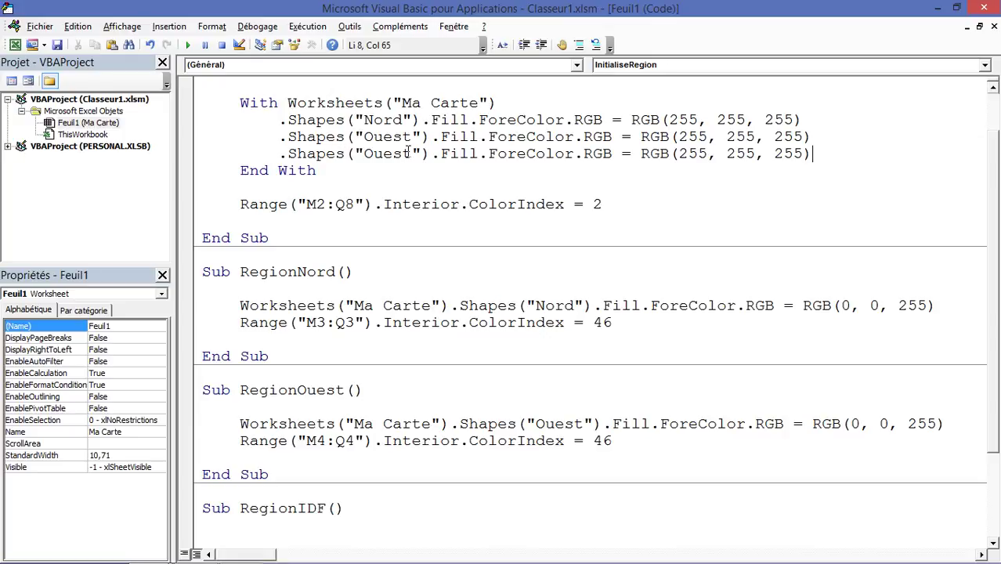
{"action": "left_click_drag", "start_coordinate": [411, 153], "coordinate": [367, 154]}
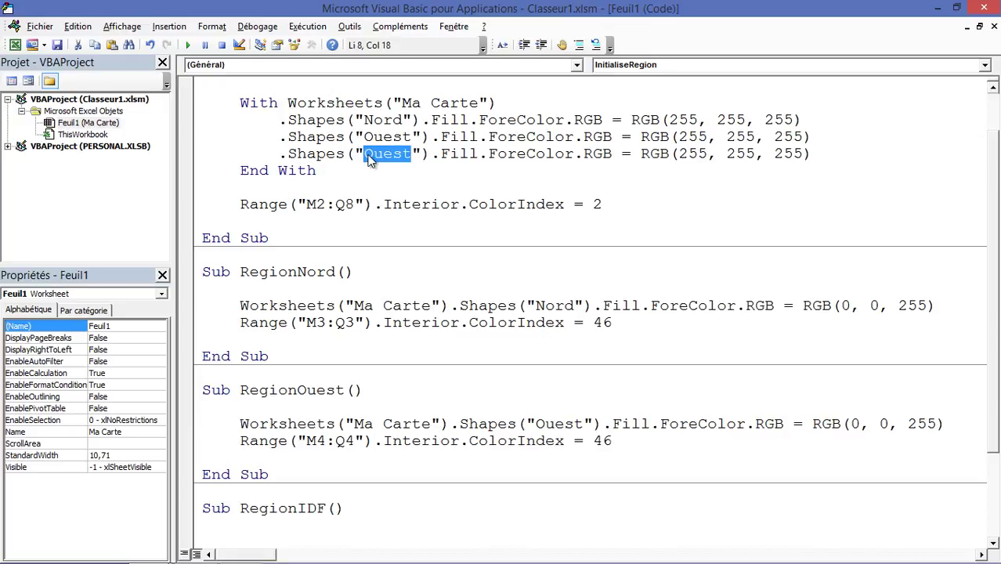
{"action": "type", "text": "Île de F"}
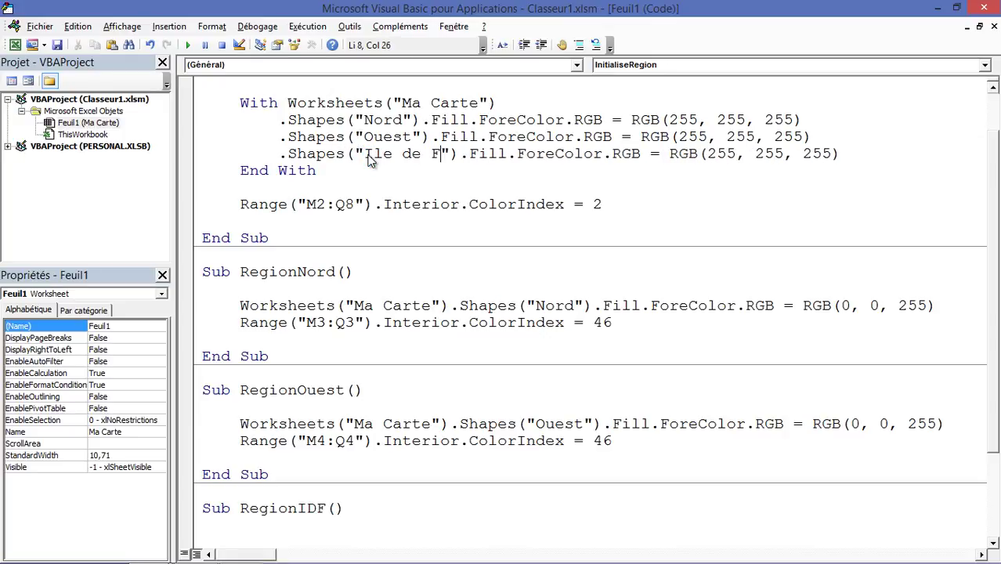
{"action": "type", "text": "rance"}
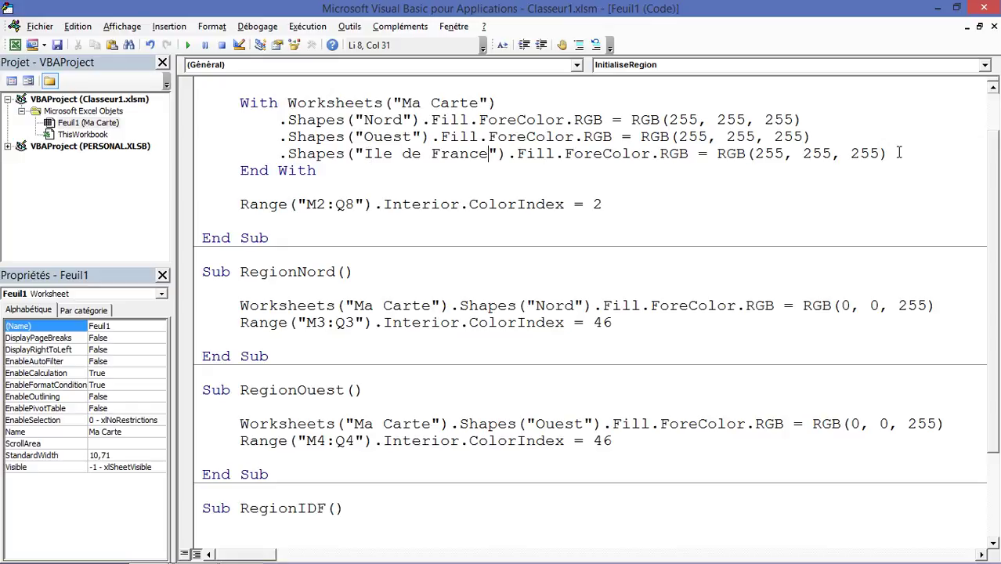
{"action": "left_click", "coordinate": [899, 153]}
Run Efface Couleur and verify every map region, including Île-de-France, is white again.
{"action": "left_click", "coordinate": [15, 45]}
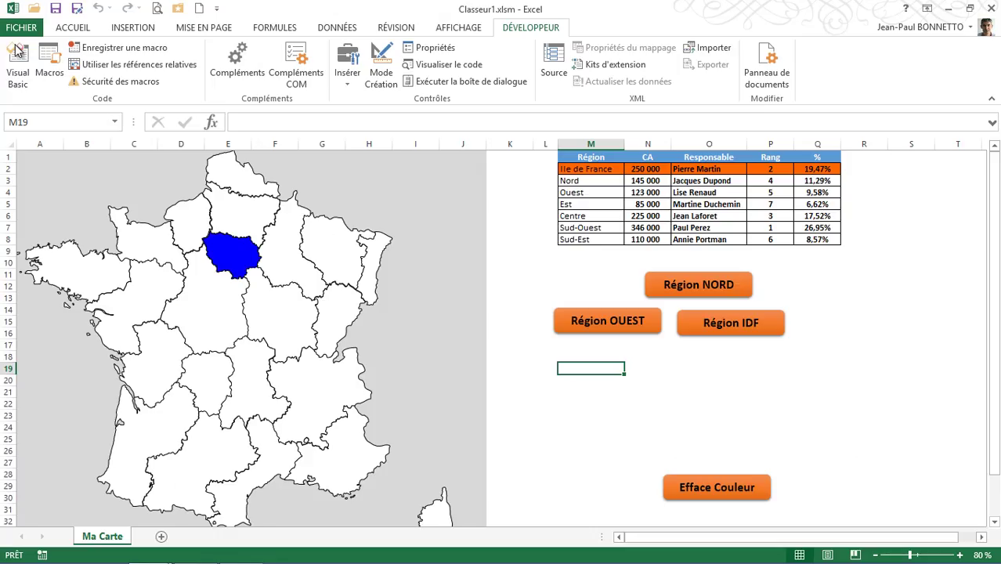
{"action": "left_click", "coordinate": [707, 502]}
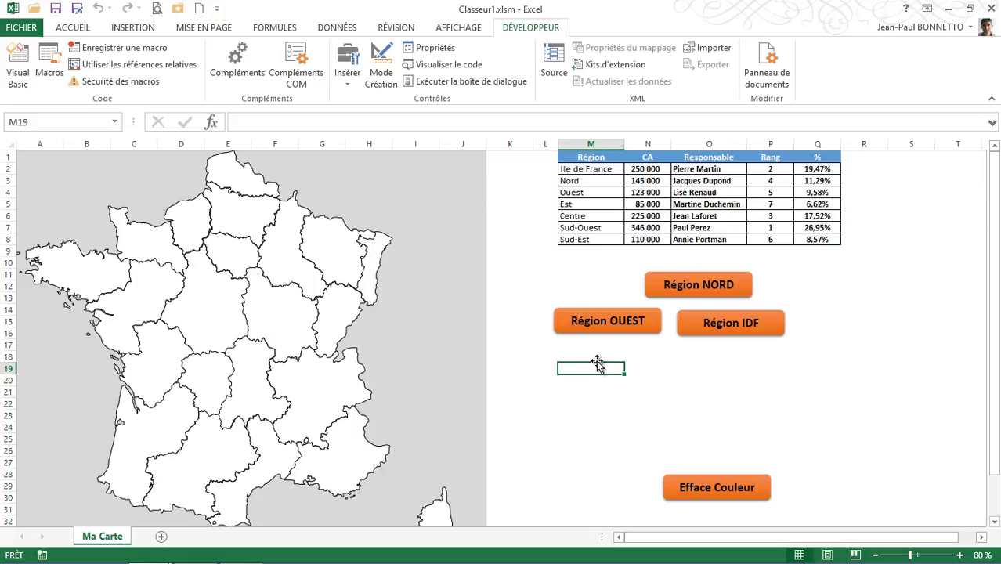
{"action": "left_click", "coordinate": [589, 274]}
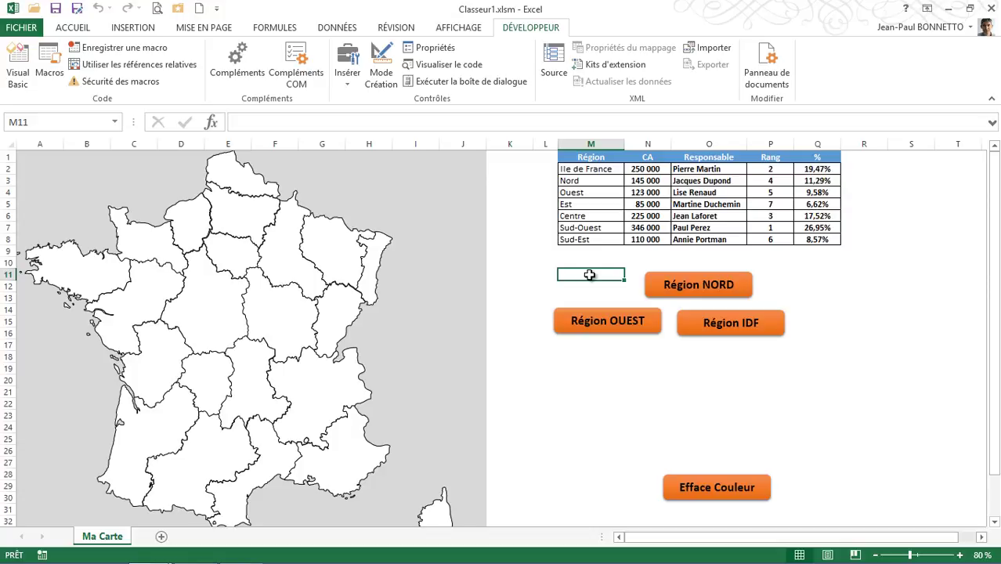
{"action": "left_click", "coordinate": [119, 269]}
{"action": "left_click", "coordinate": [146, 437]}
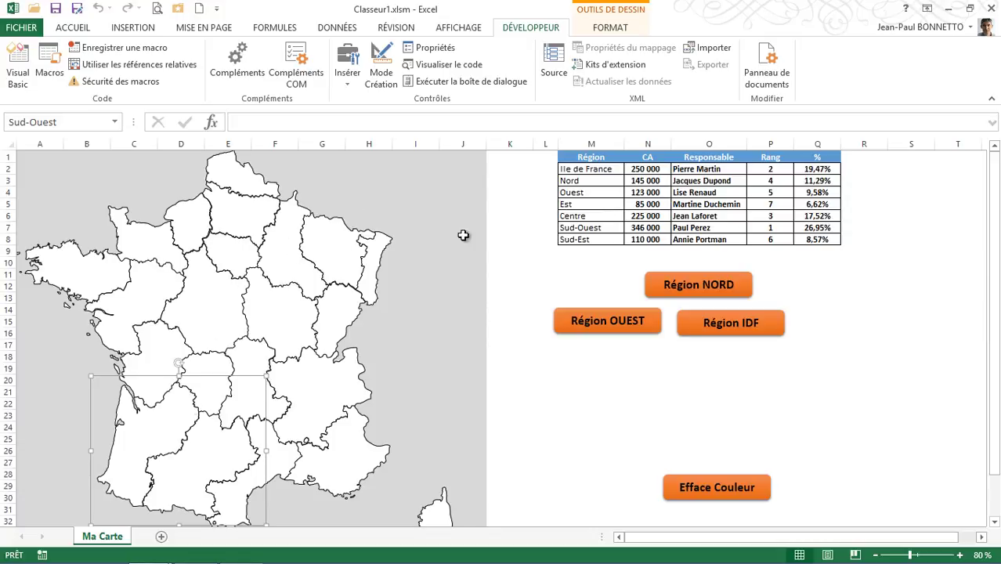
{"action": "left_click", "coordinate": [591, 158]}
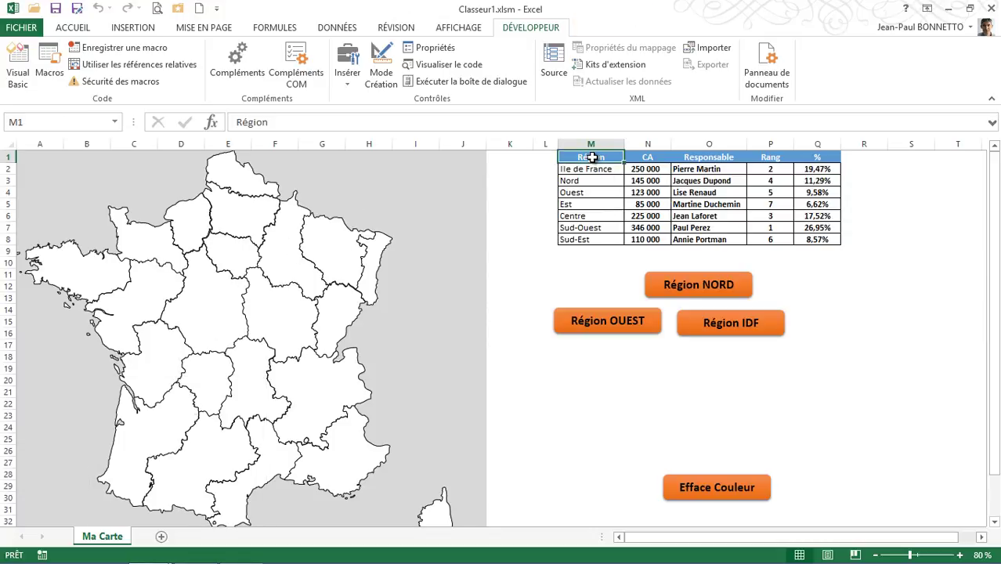